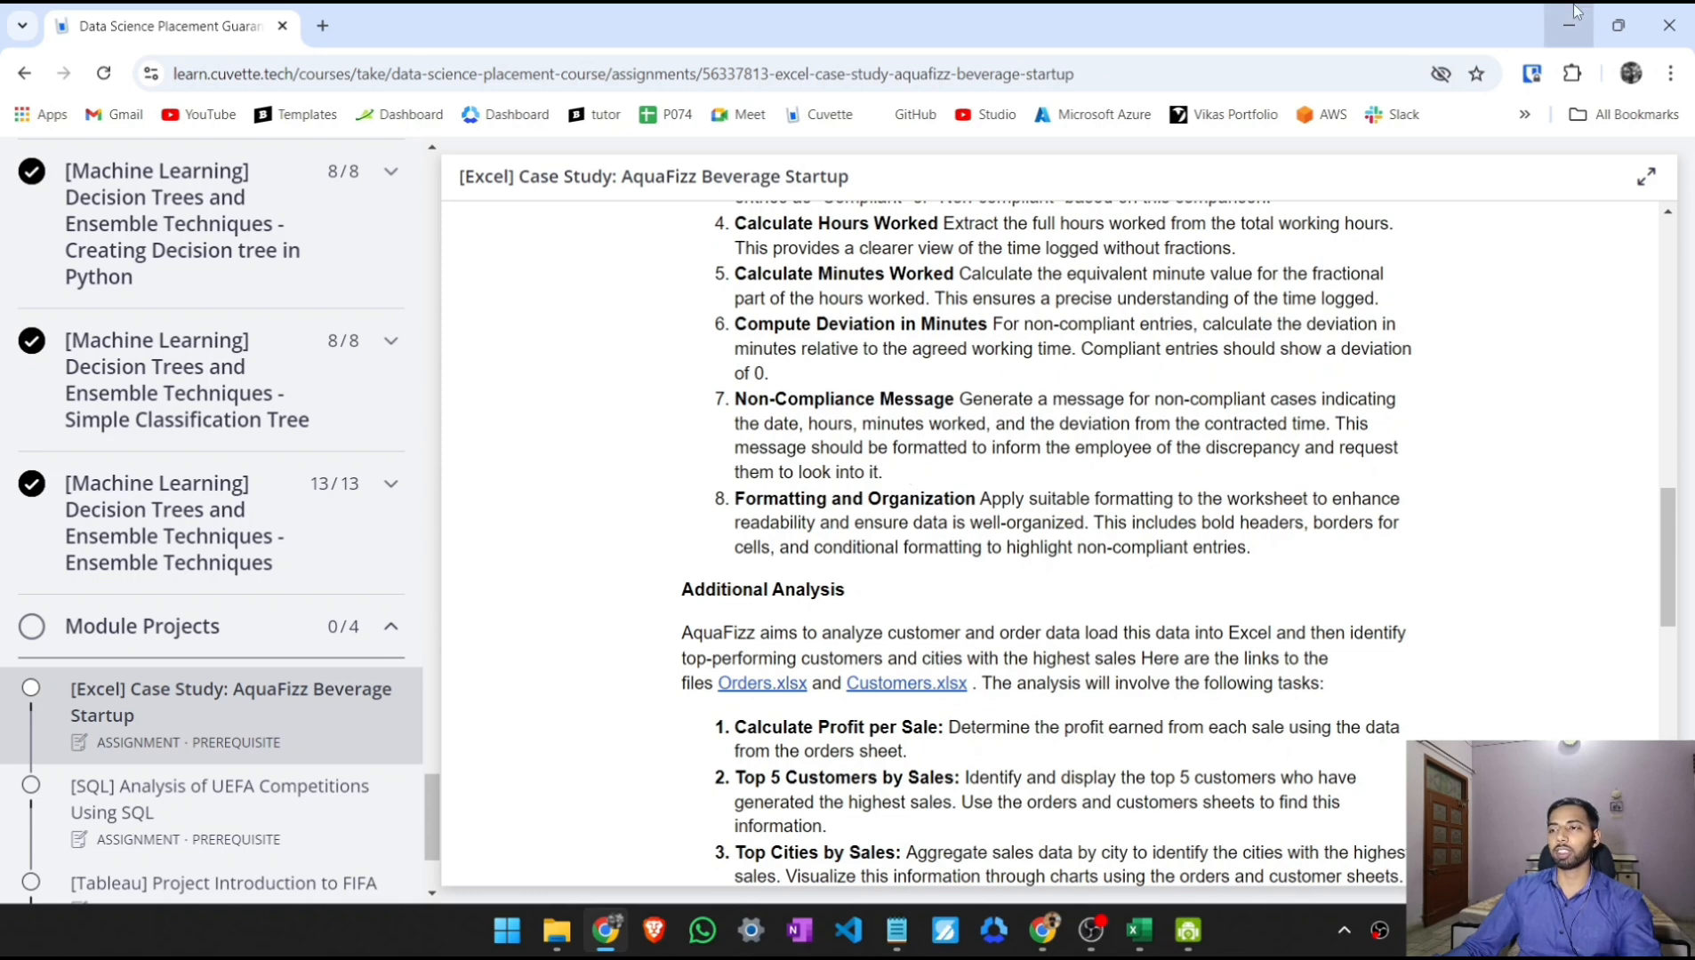
# - Switch to the Workers Timing workbook in Excel and start an IF formula in H7 testing whether D7 equals "Non-compliant"
pyautogui.hotkey('alt', 'Tab')
pyautogui.click(898, 391)
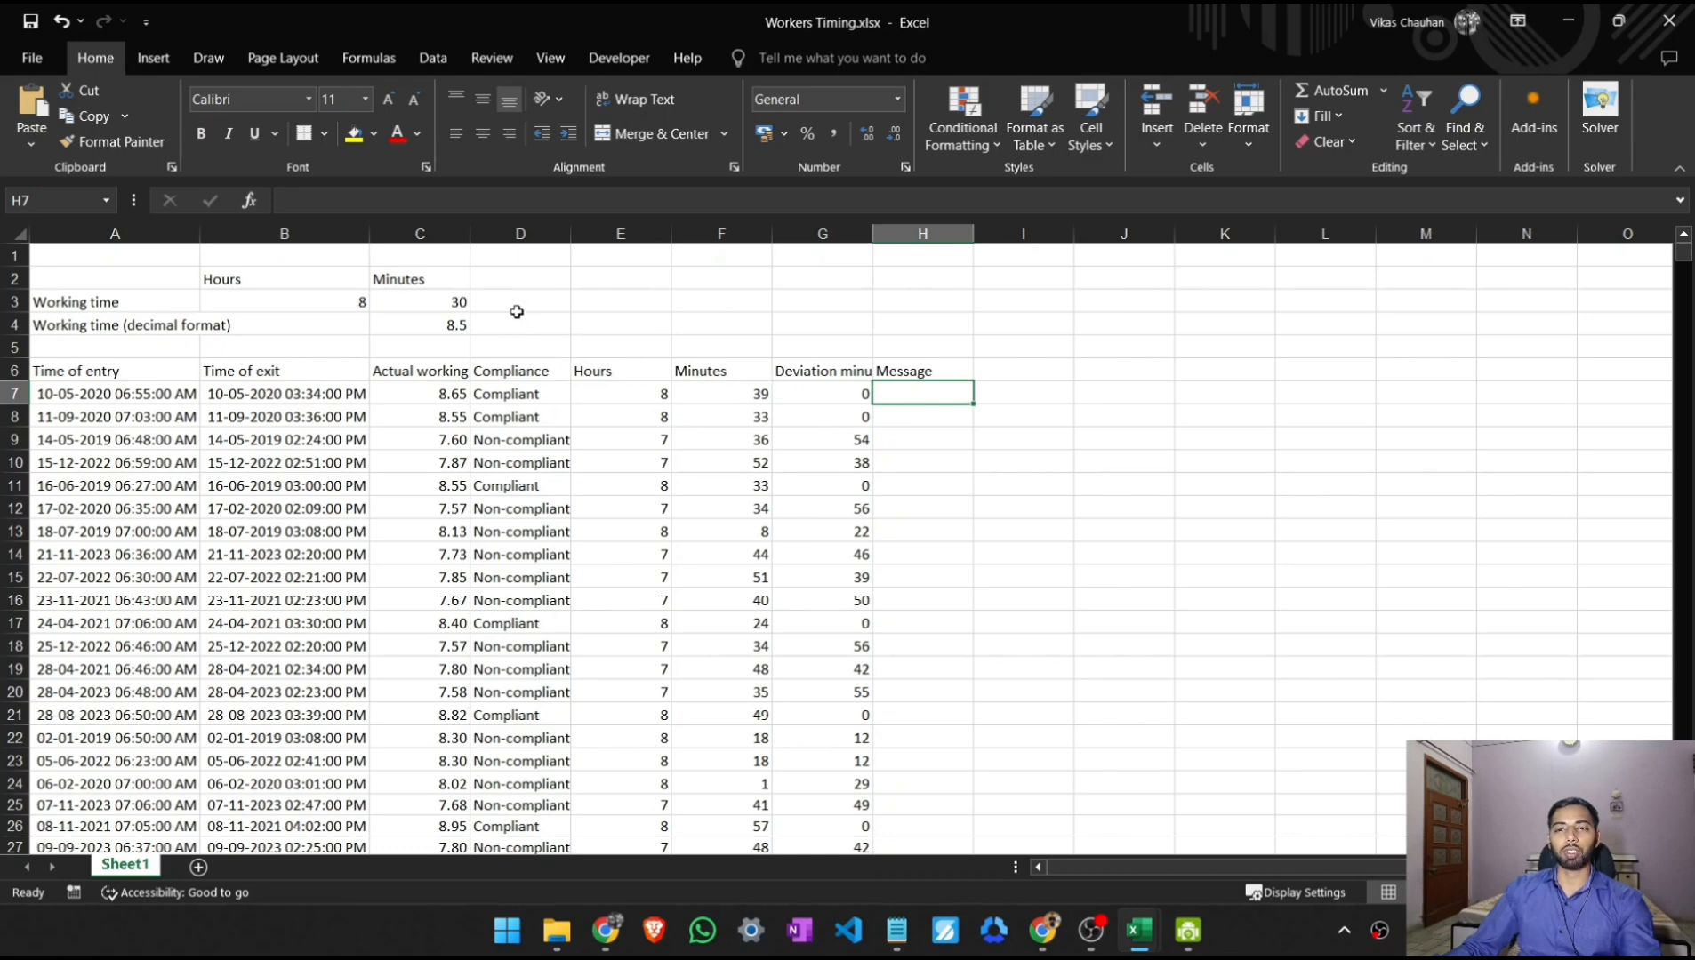
pyautogui.click(362, 209)
pyautogui.write('=')
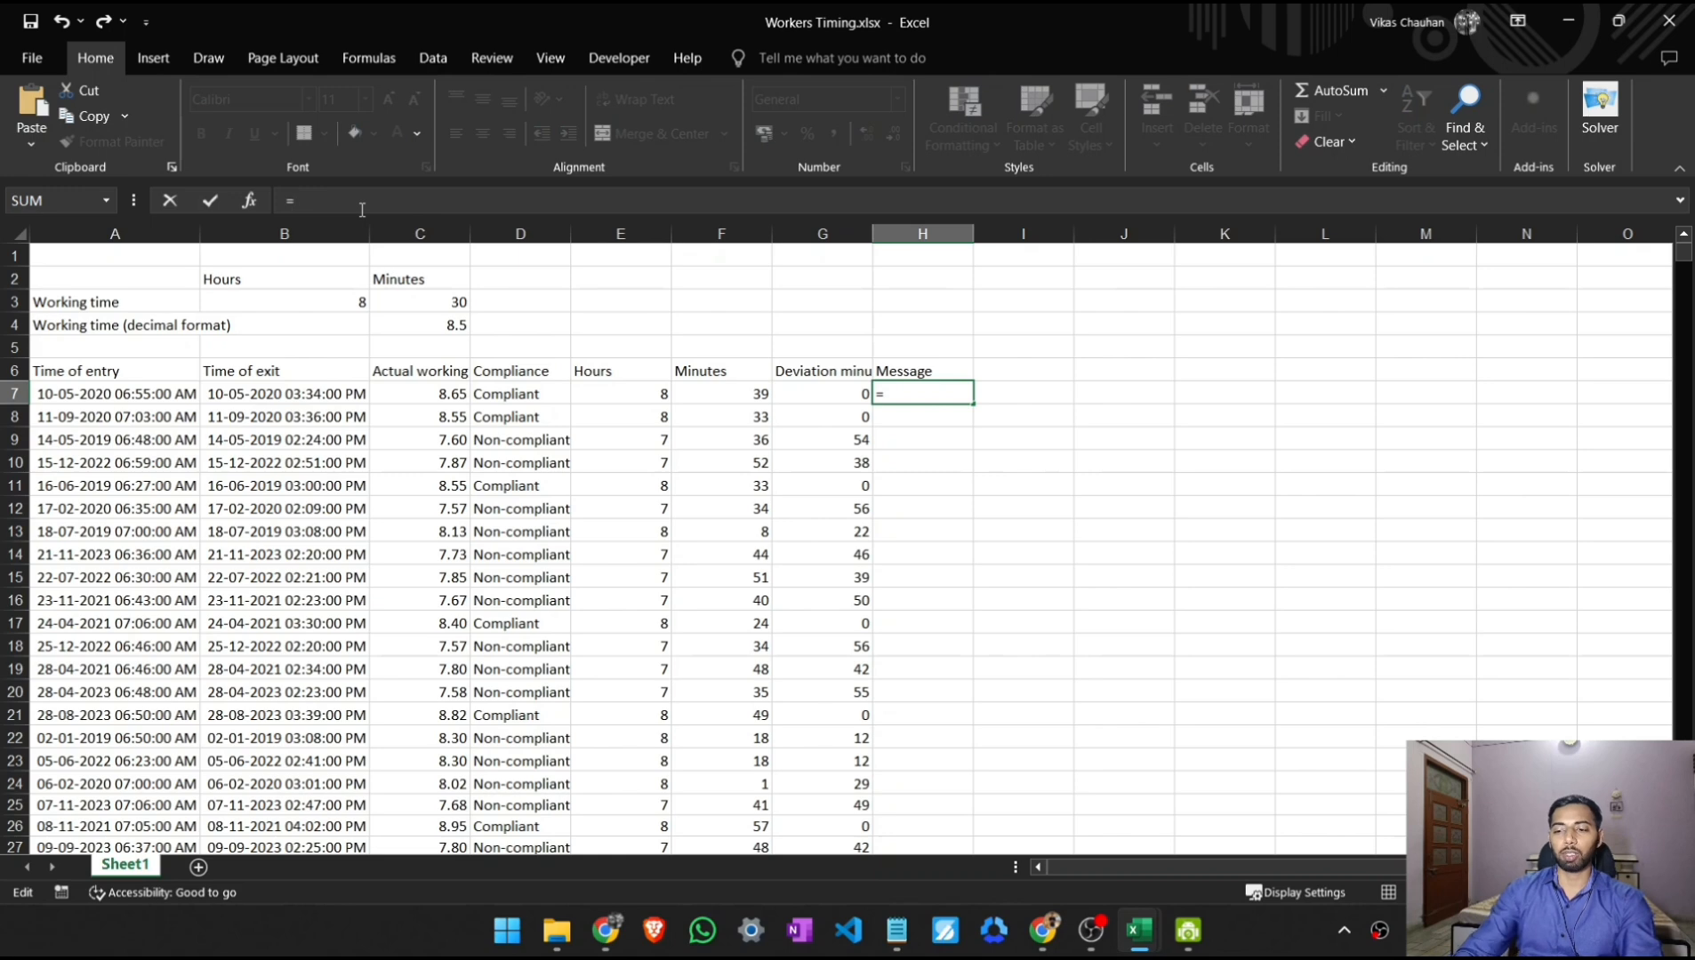
pyautogui.write('IF(')
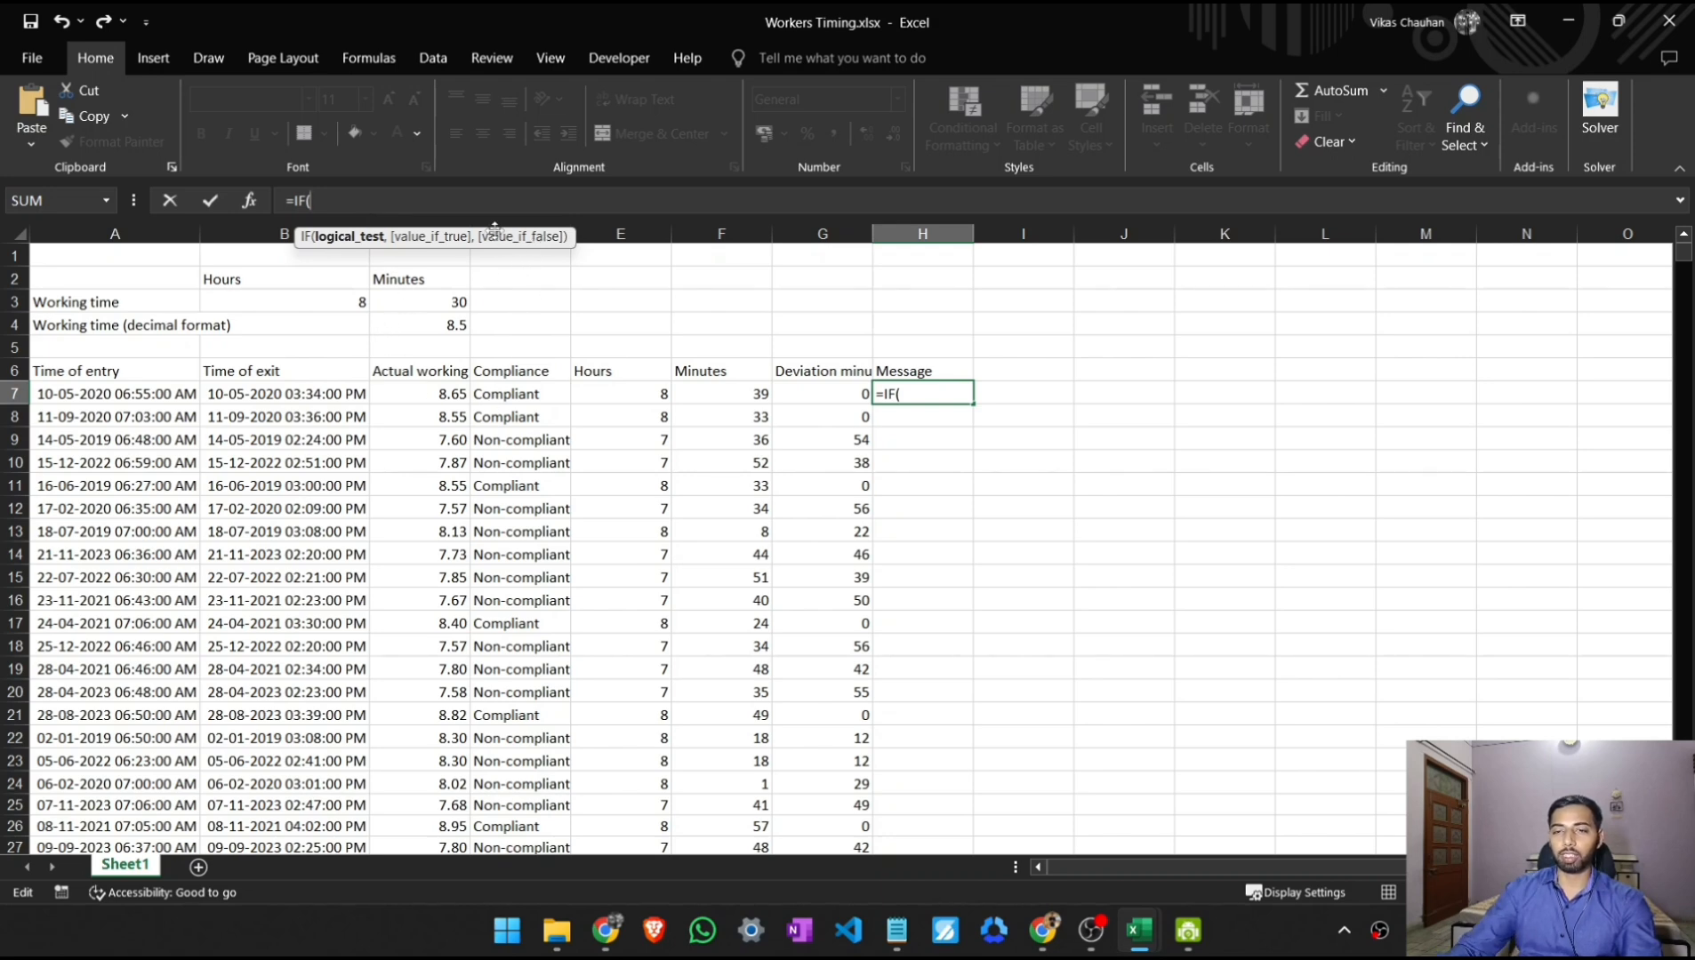
pyautogui.write('D7=')
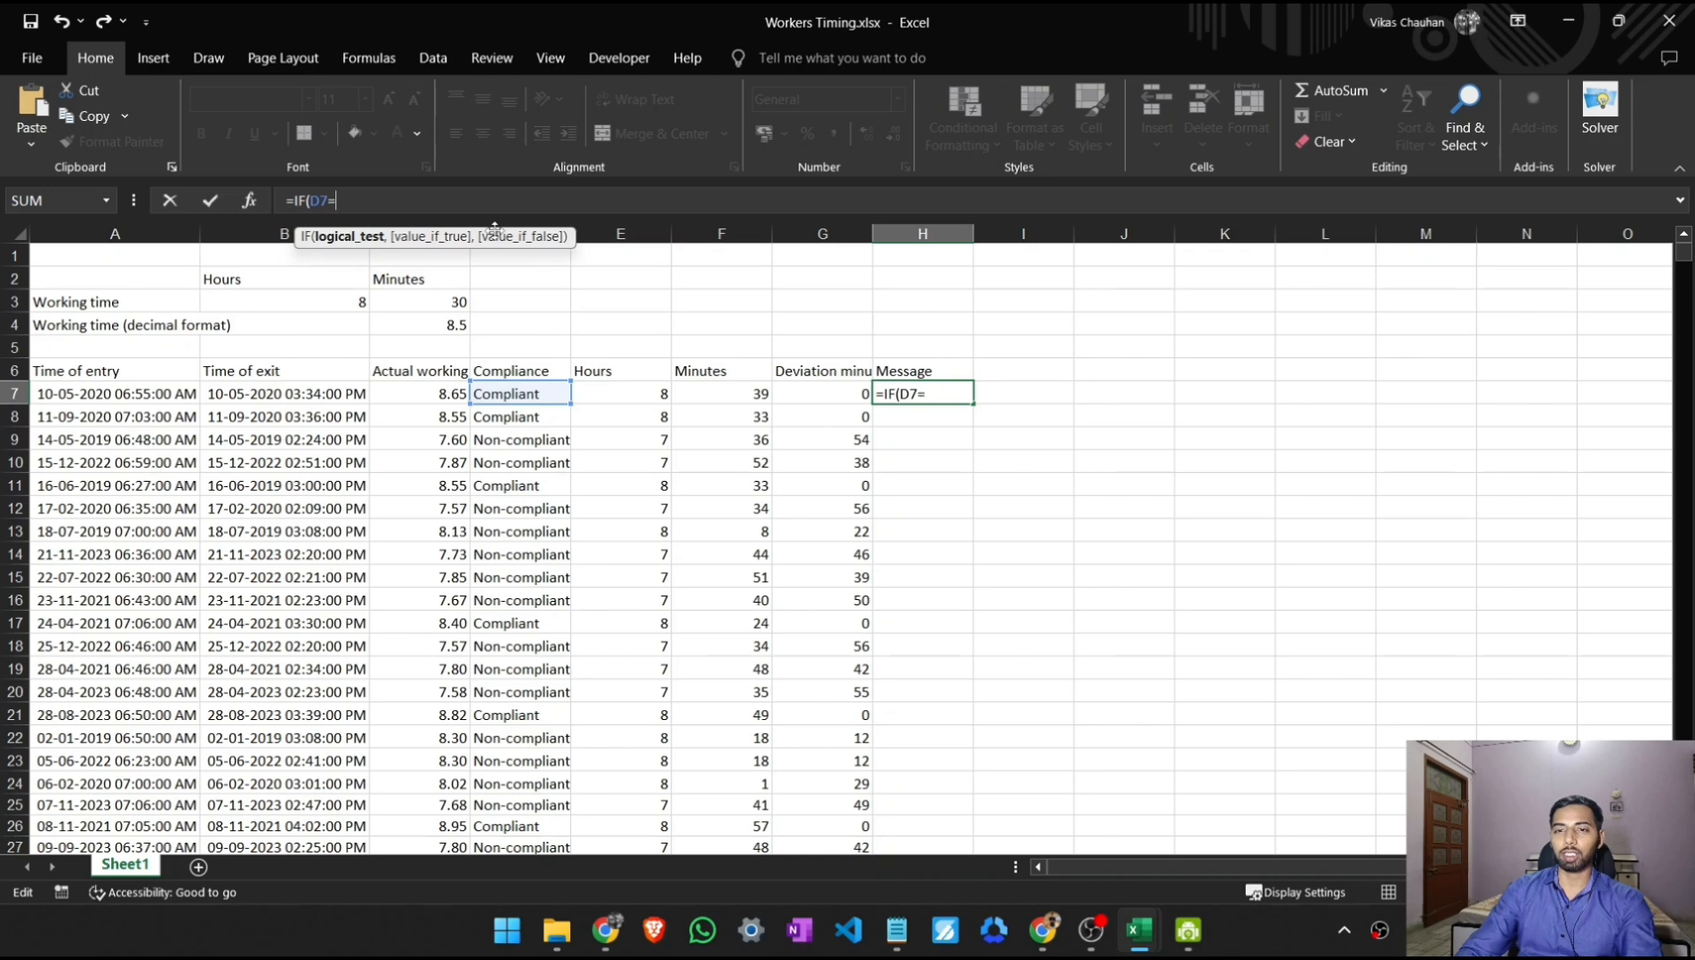
pyautogui.write('""')
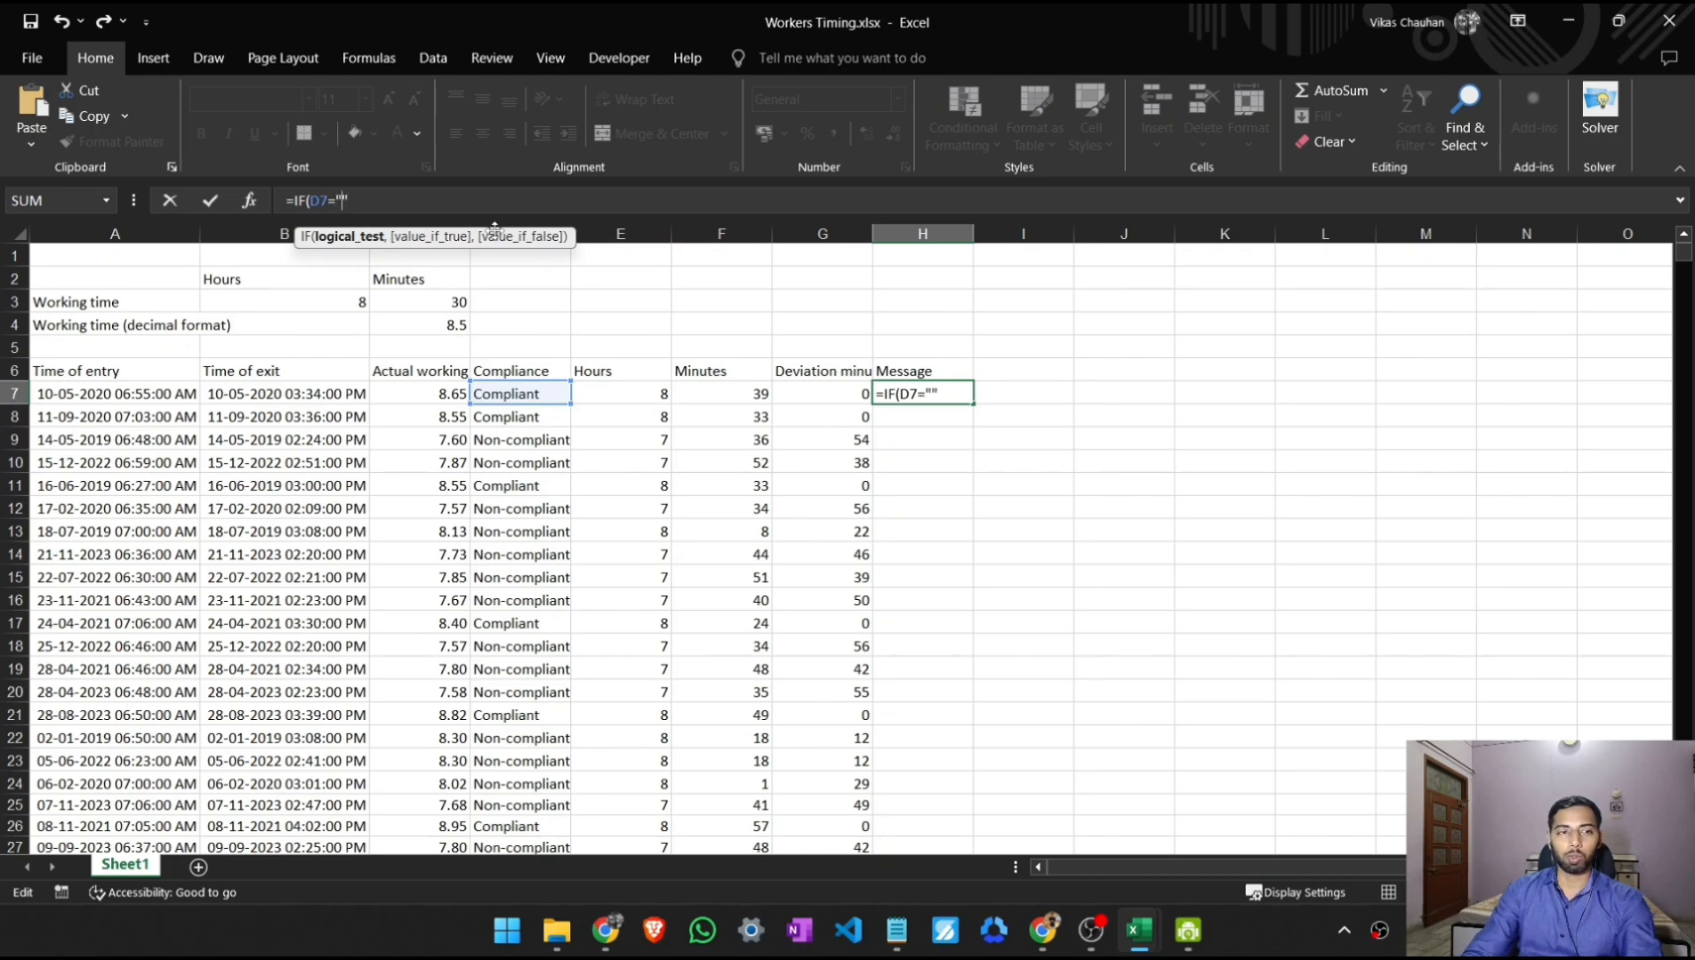
pyautogui.write('Non-com')
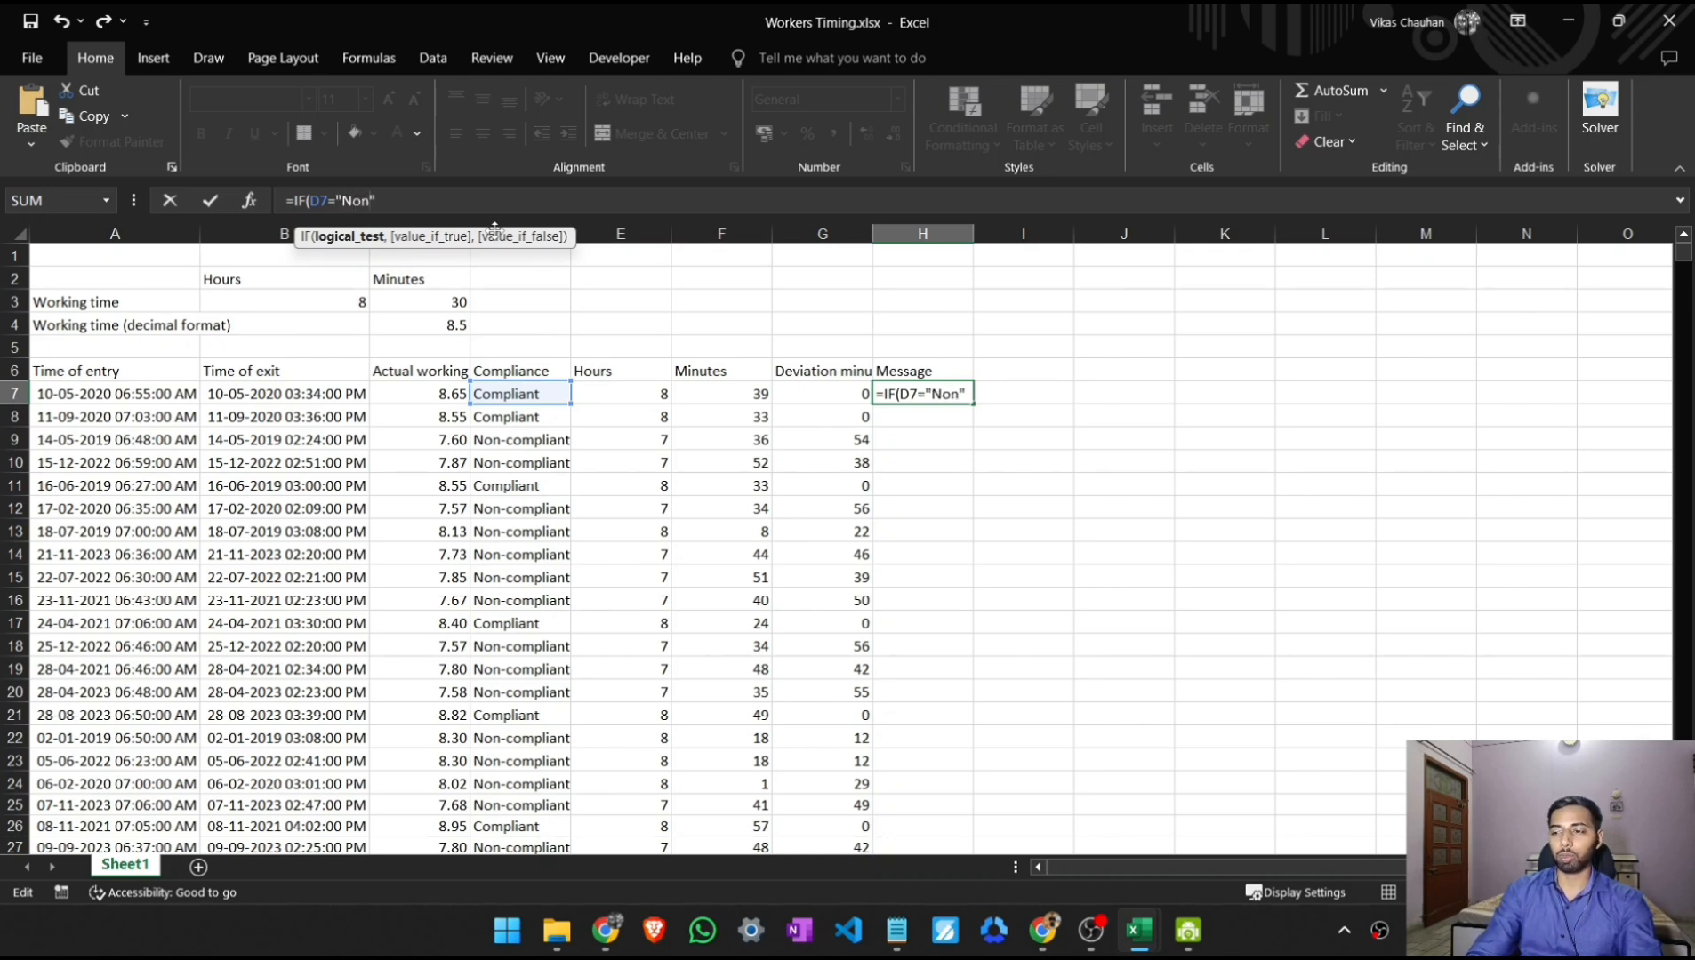
pyautogui.write('pliant')
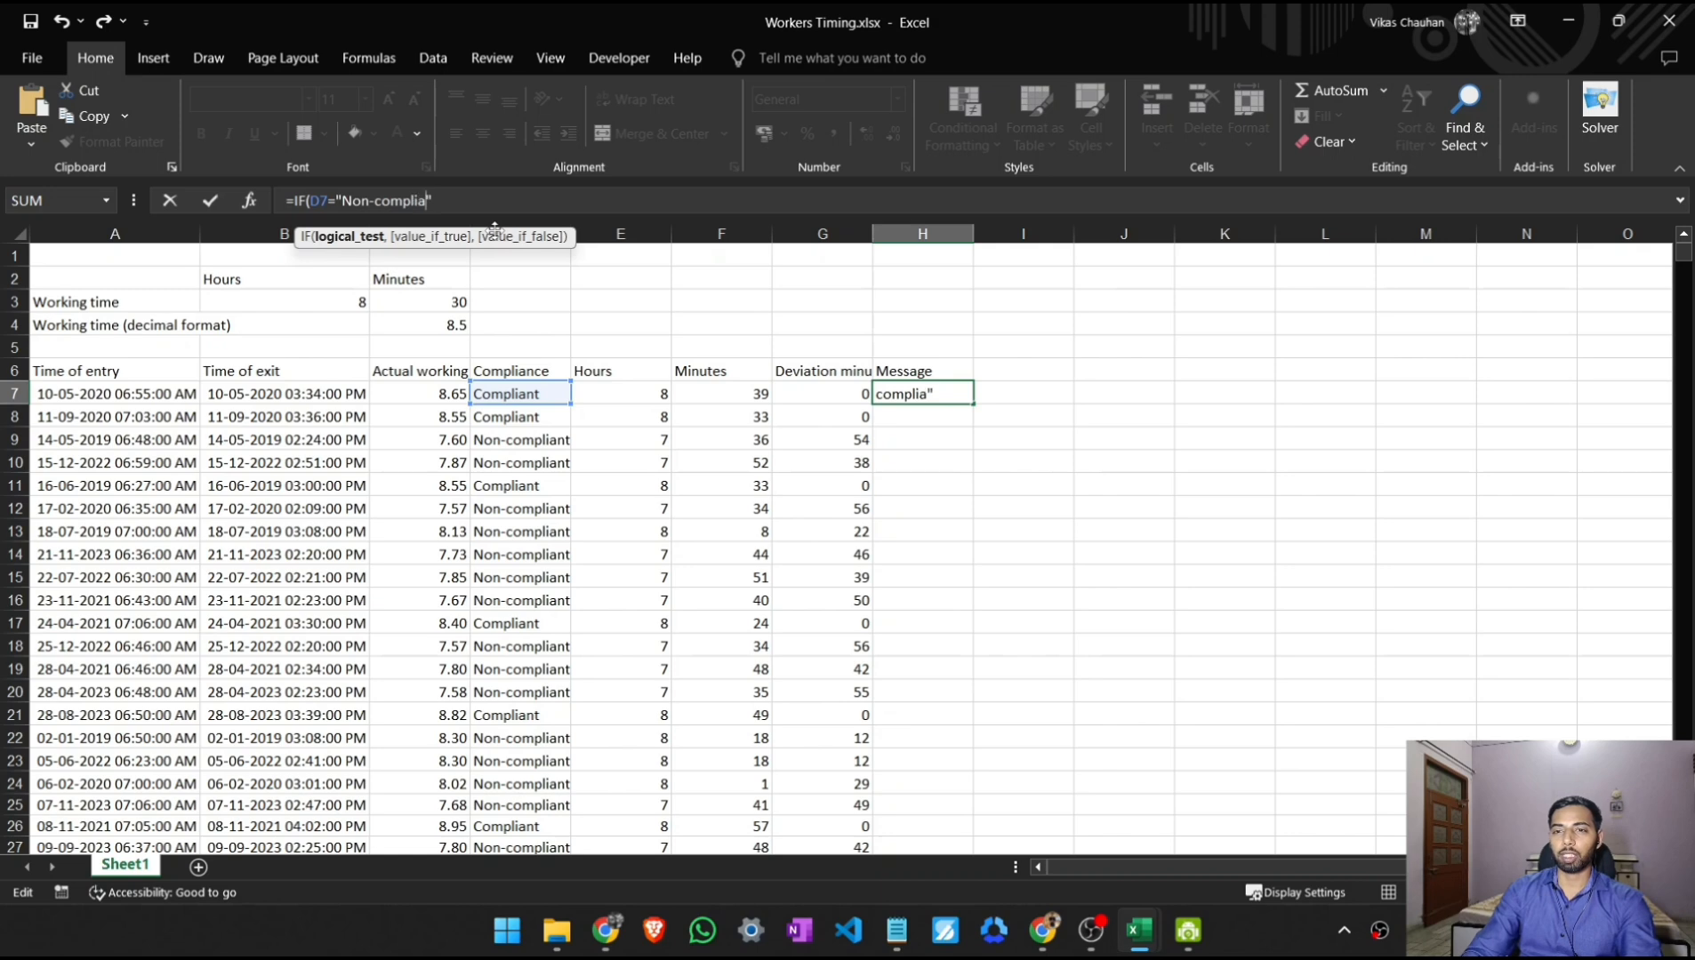
pyautogui.write('"')
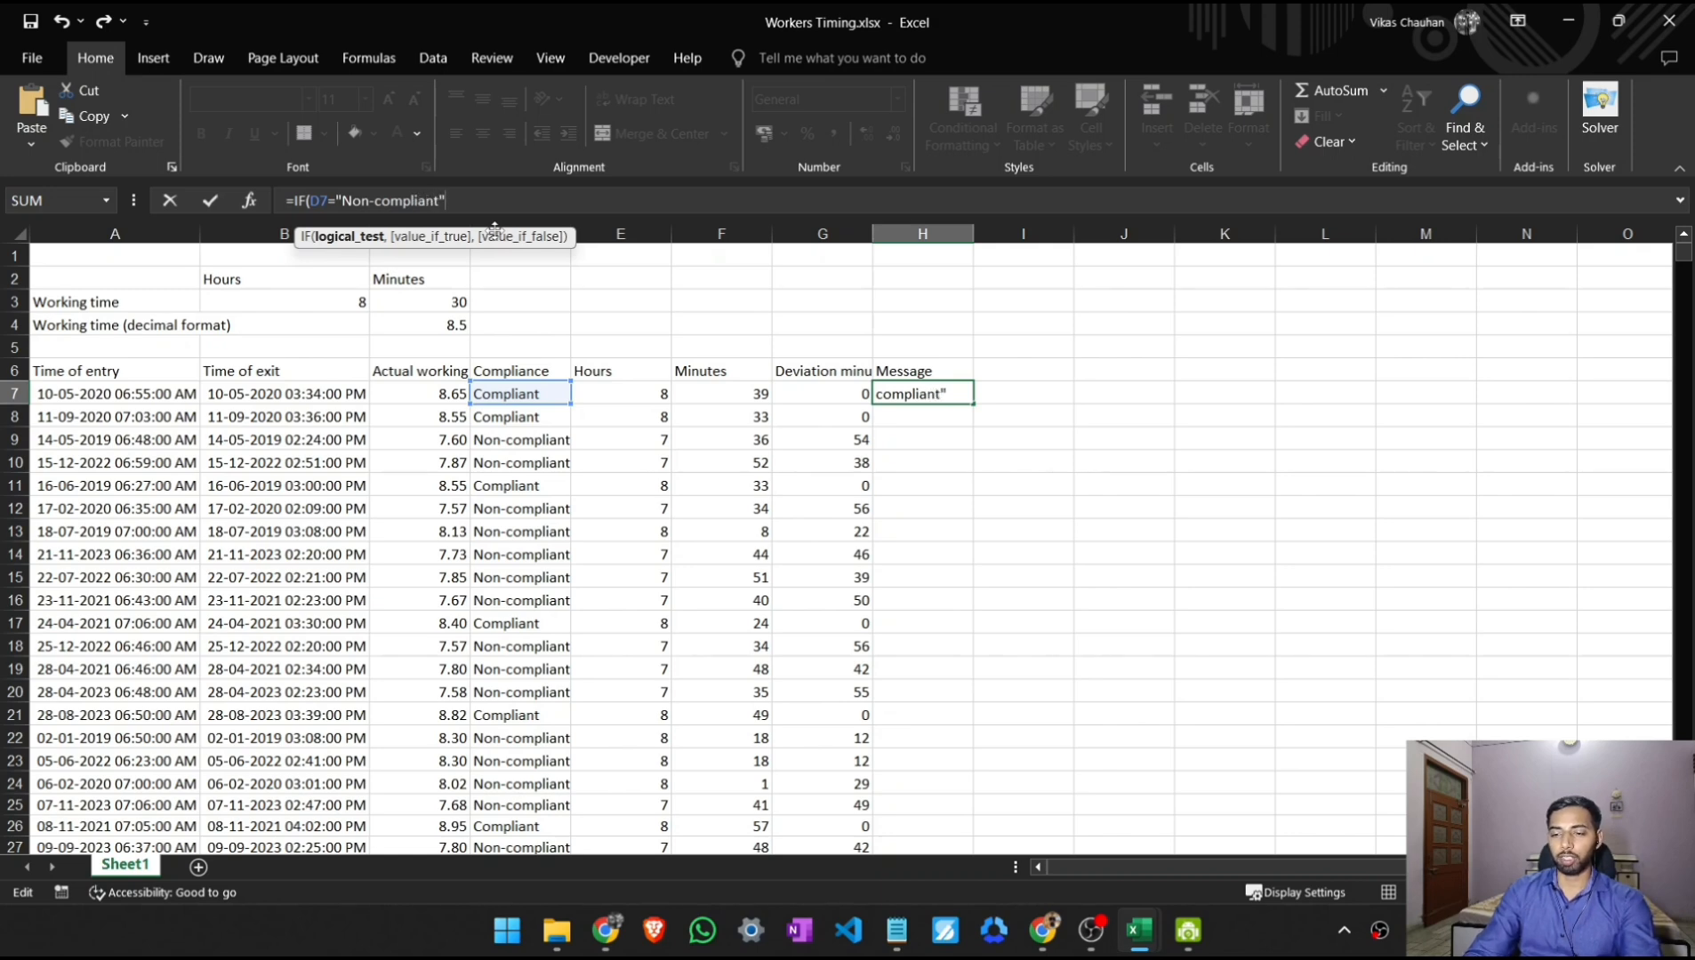
pyautogui.write(',')
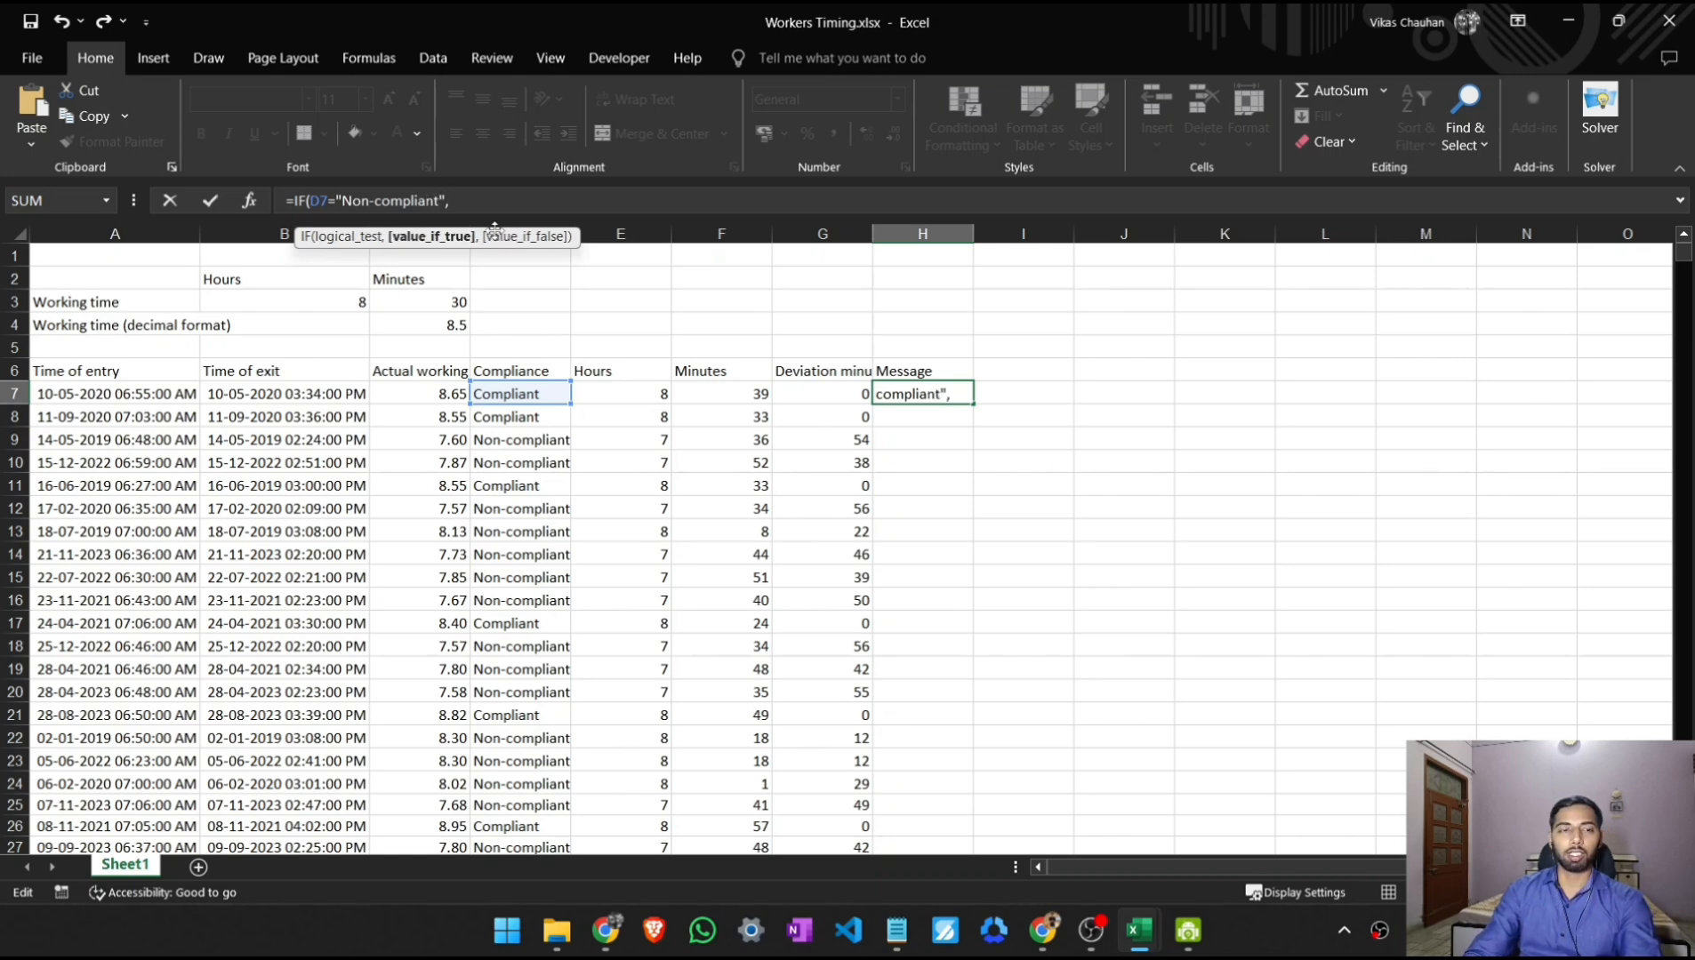
pyautogui.write('""')
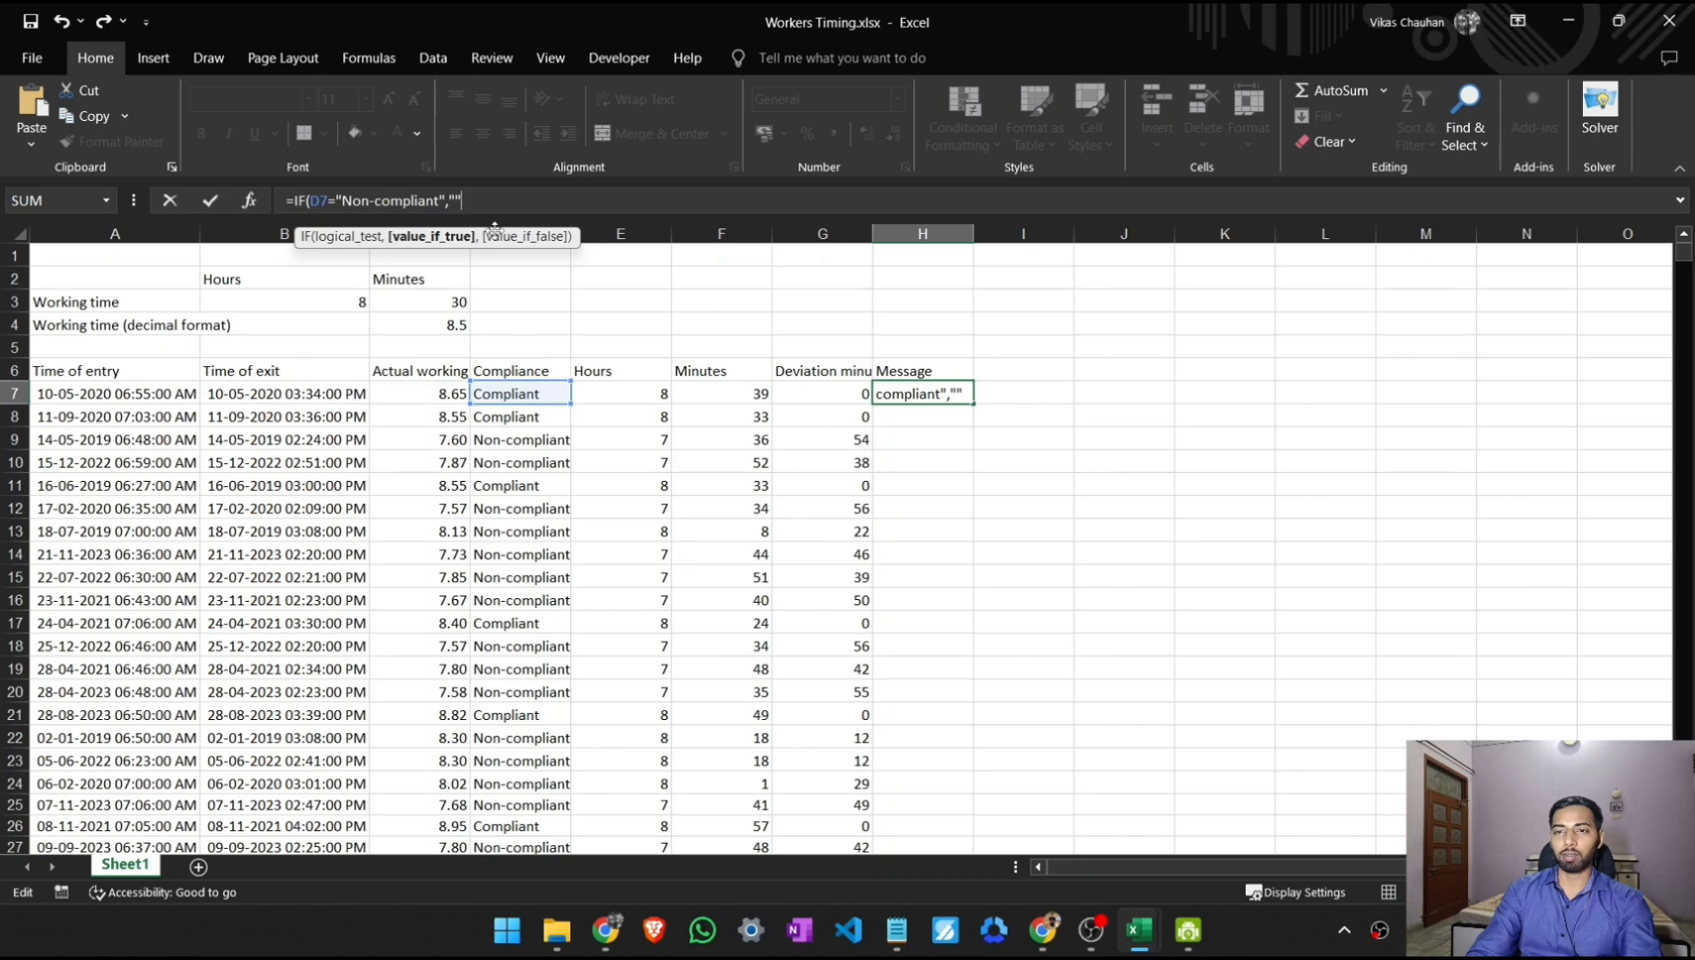
pyautogui.write('On')
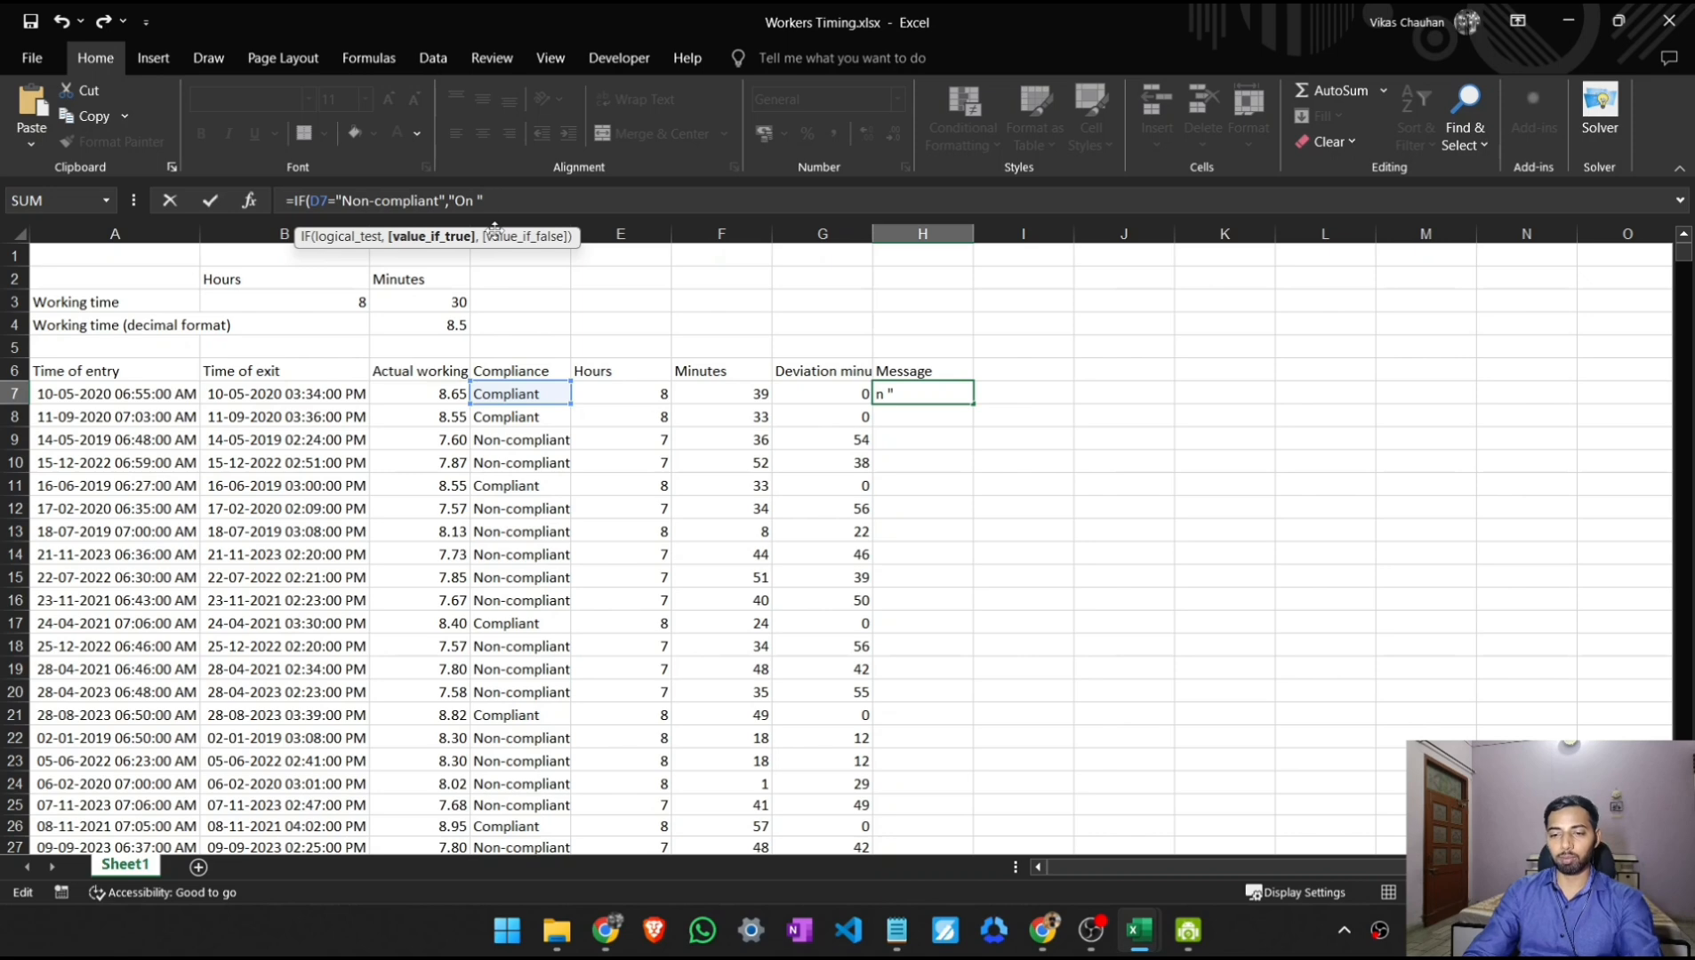
pyautogui.write('  &')
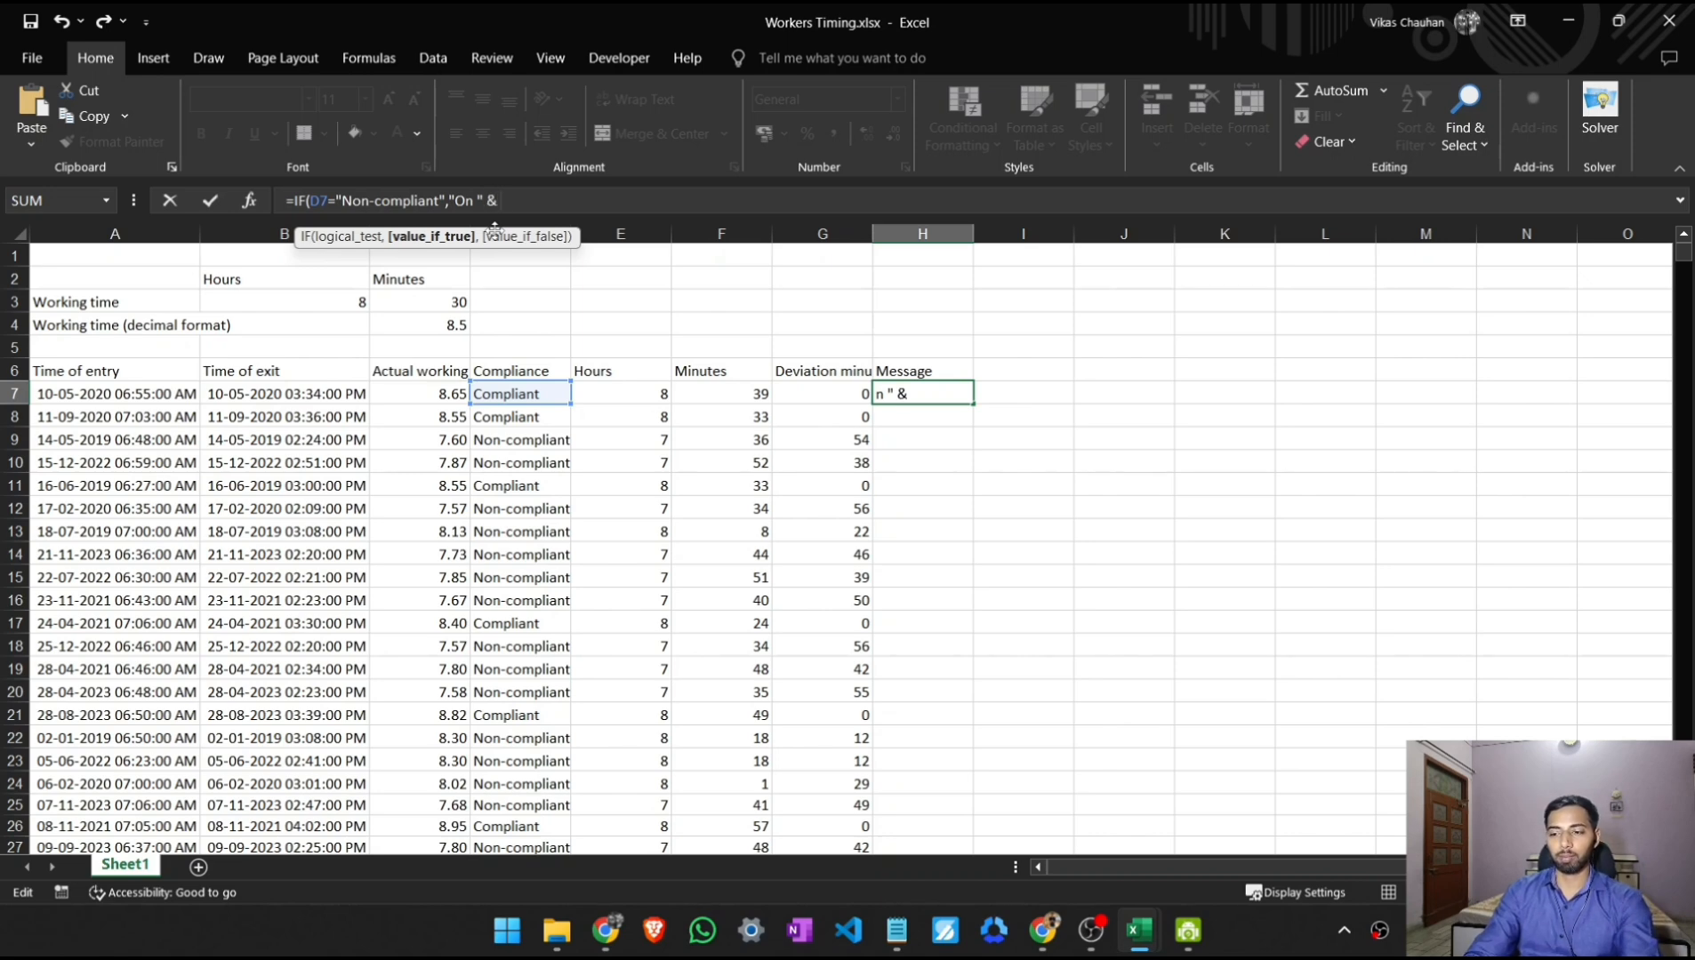
pyautogui.write(' ""')
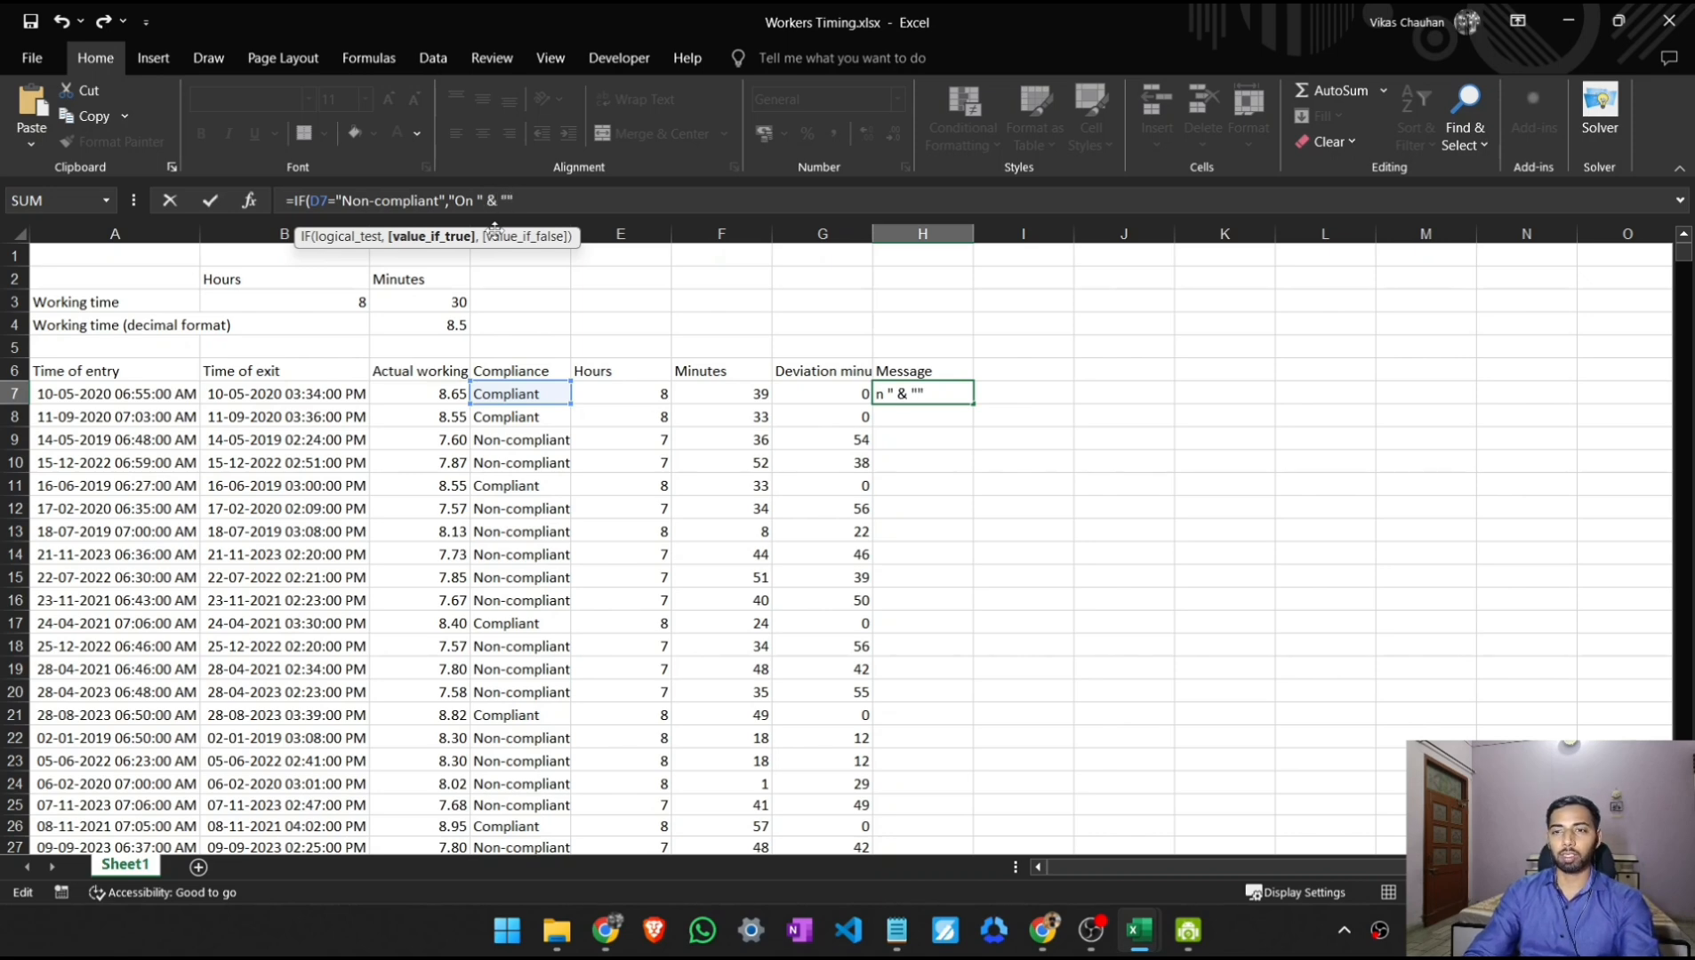
# - Begin the formula's value-if-true message with the text "On " followed by an & operator
pyautogui.press('BackSpace')
pyautogui.press('BackSpace')
# - Add a TEXT function to the message with the entry time in A7 as its value
pyautogui.write('TEST')
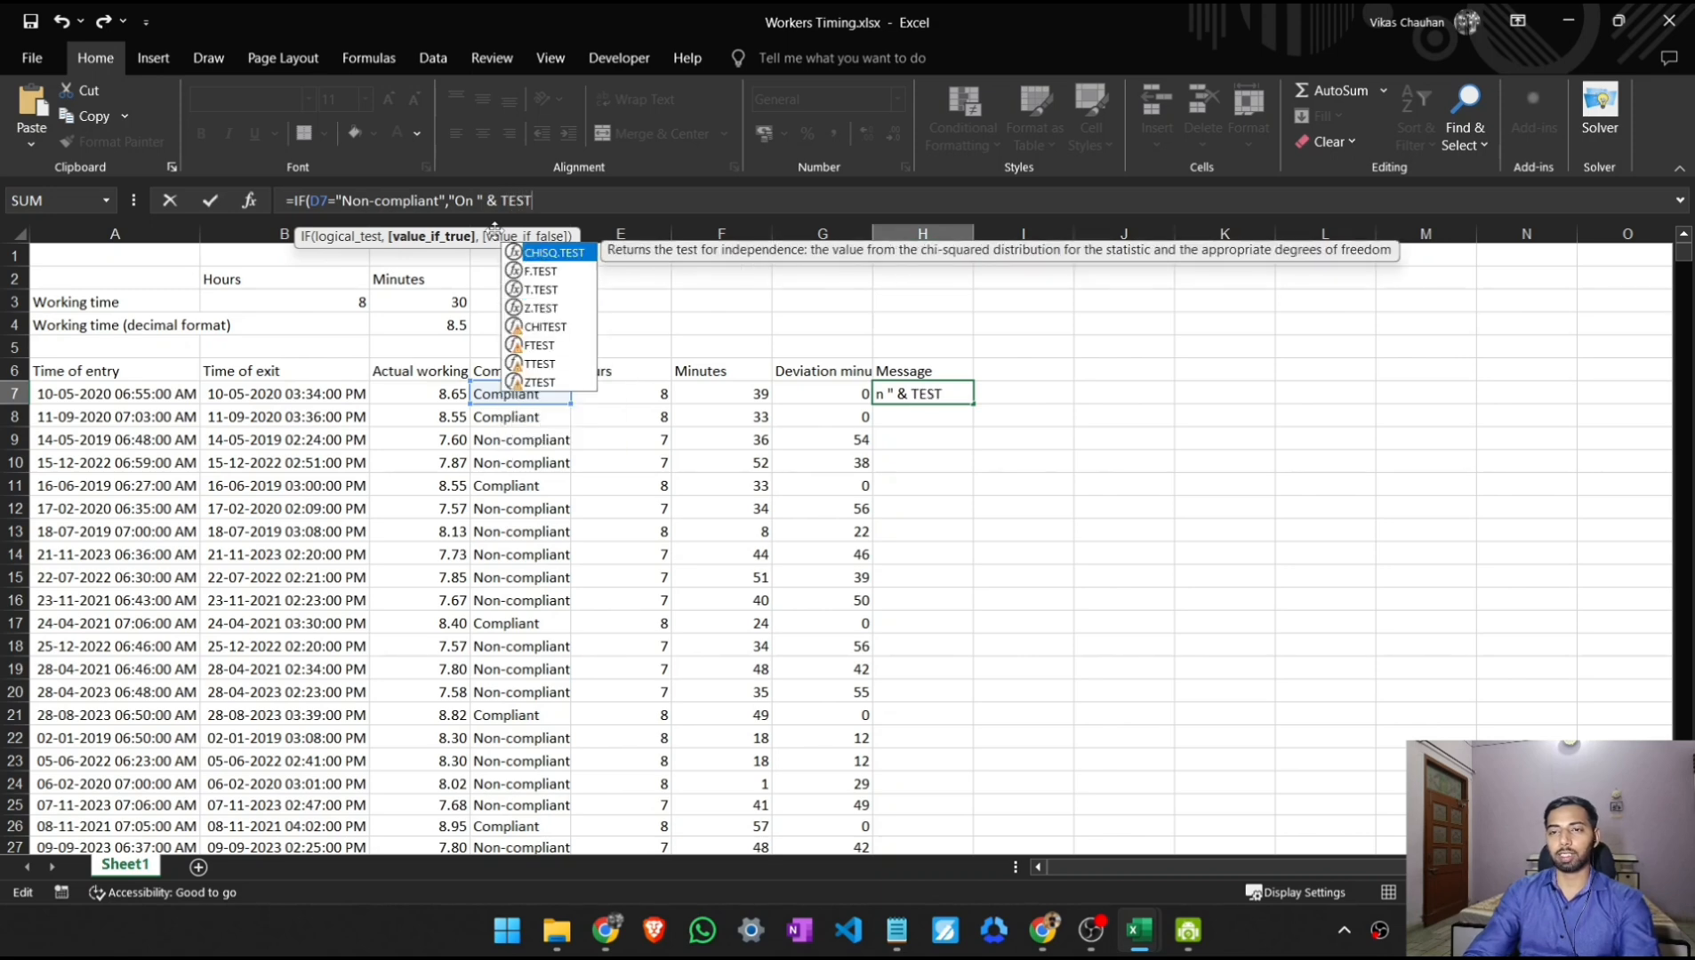
pyautogui.press('BackSpace')
pyautogui.write('X')
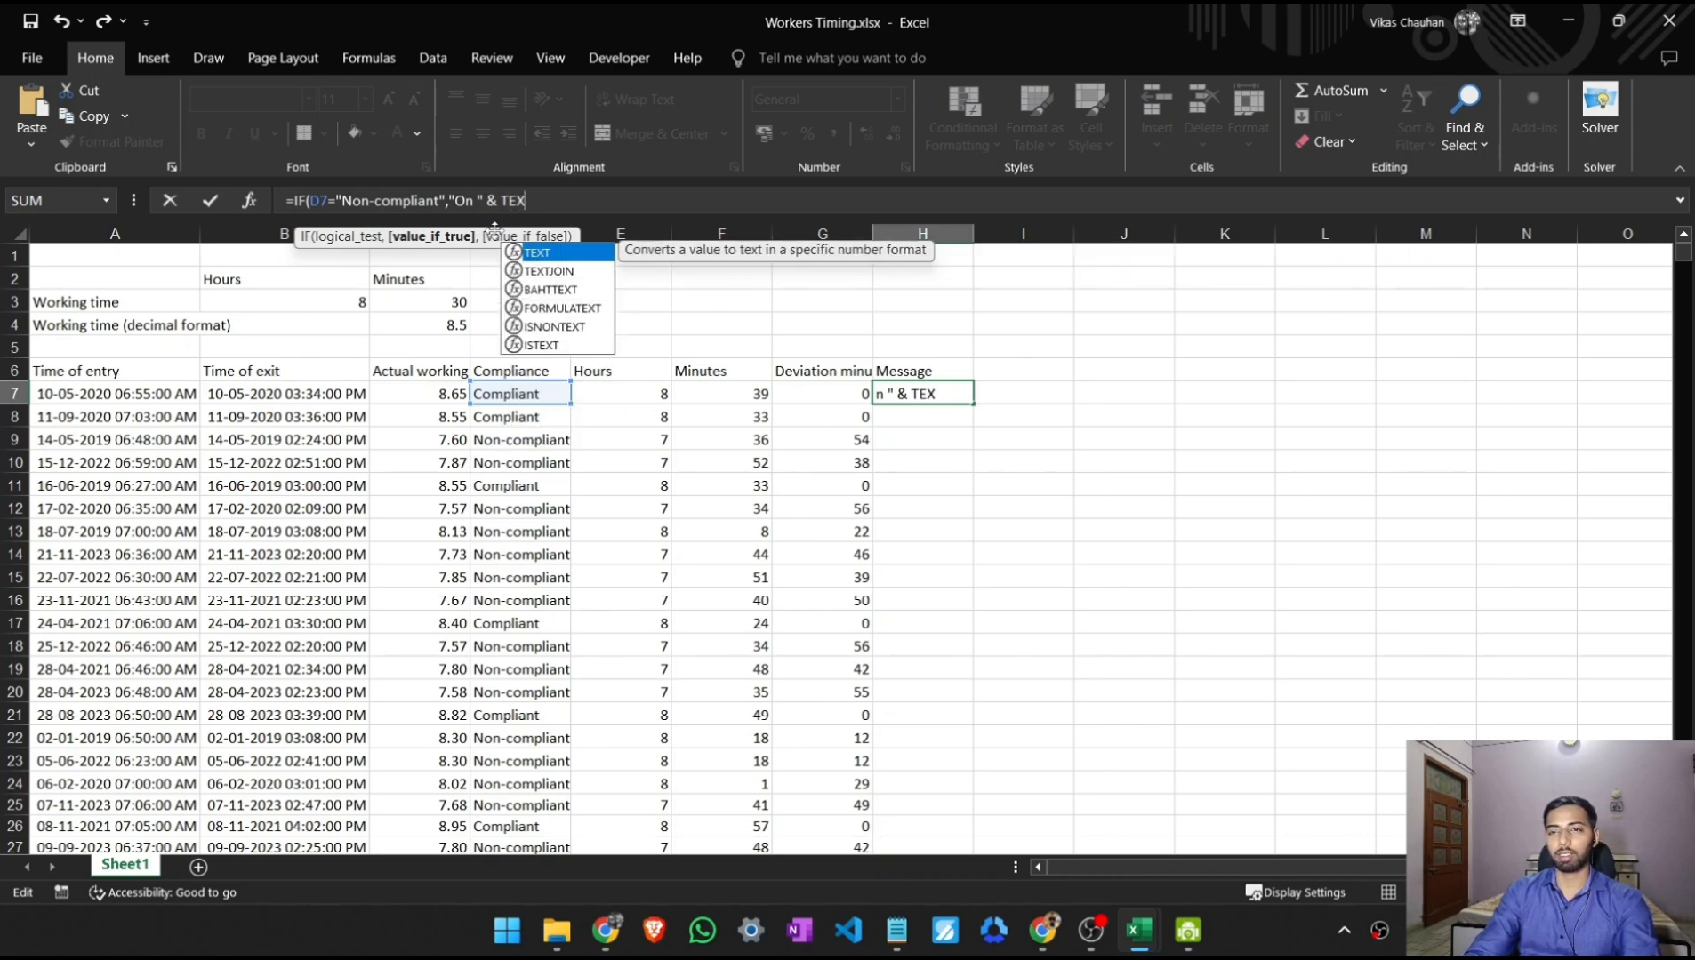
pyautogui.write('T(')
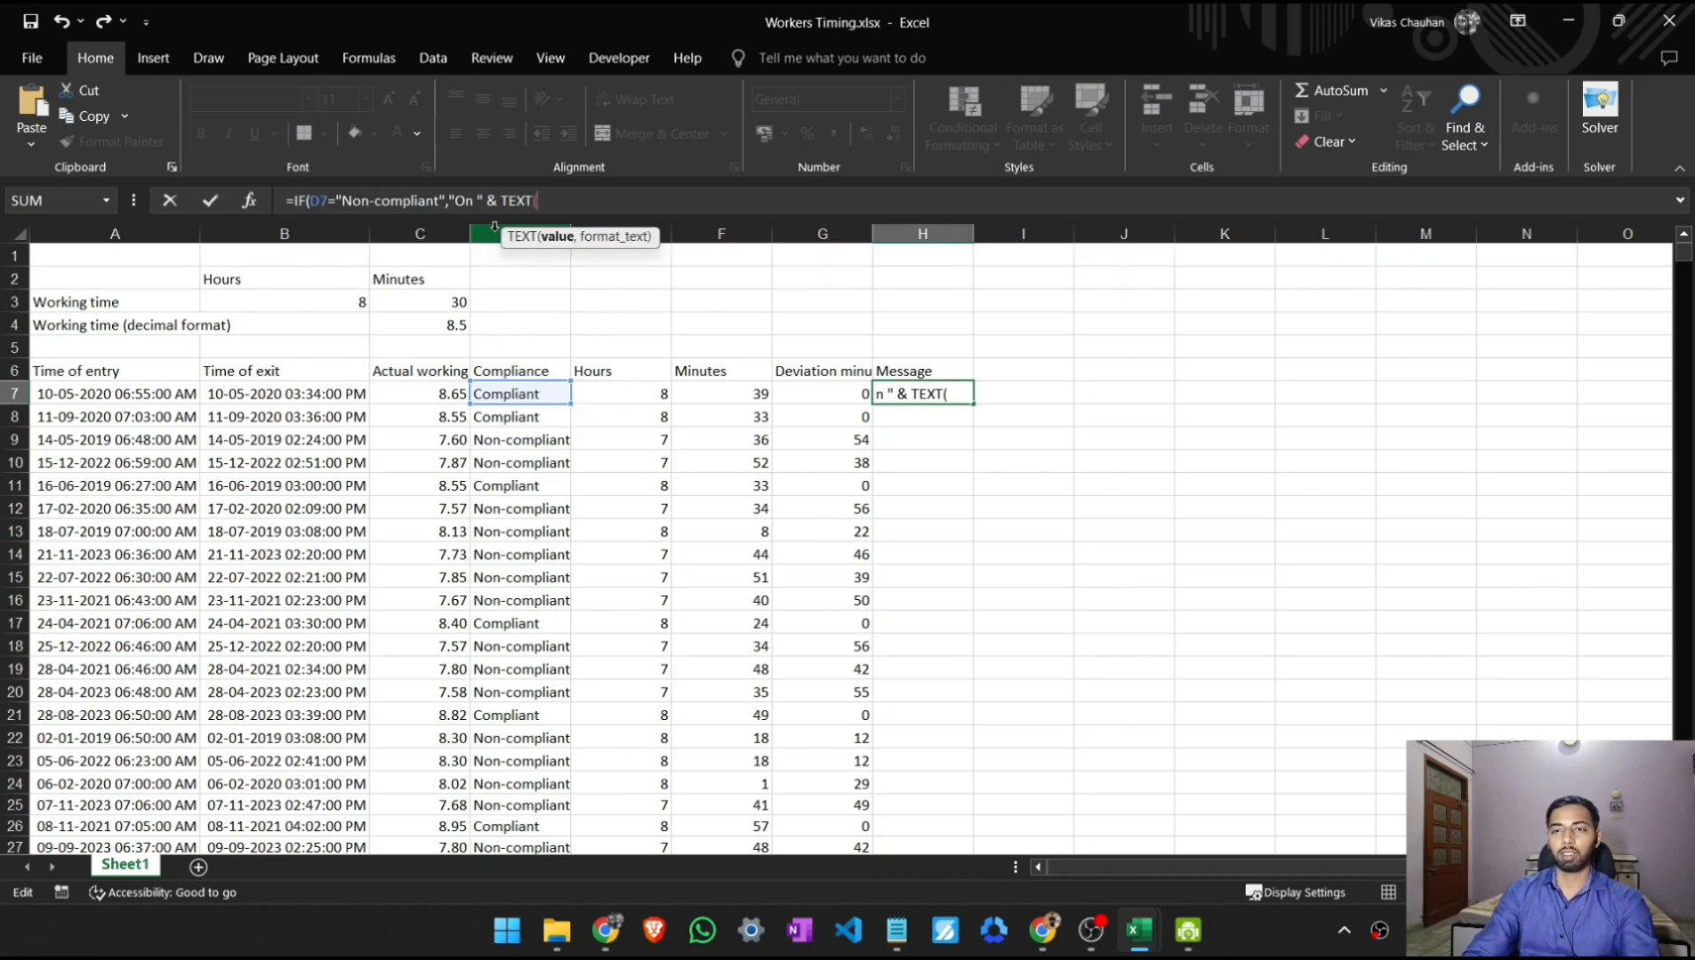
pyautogui.write(')')
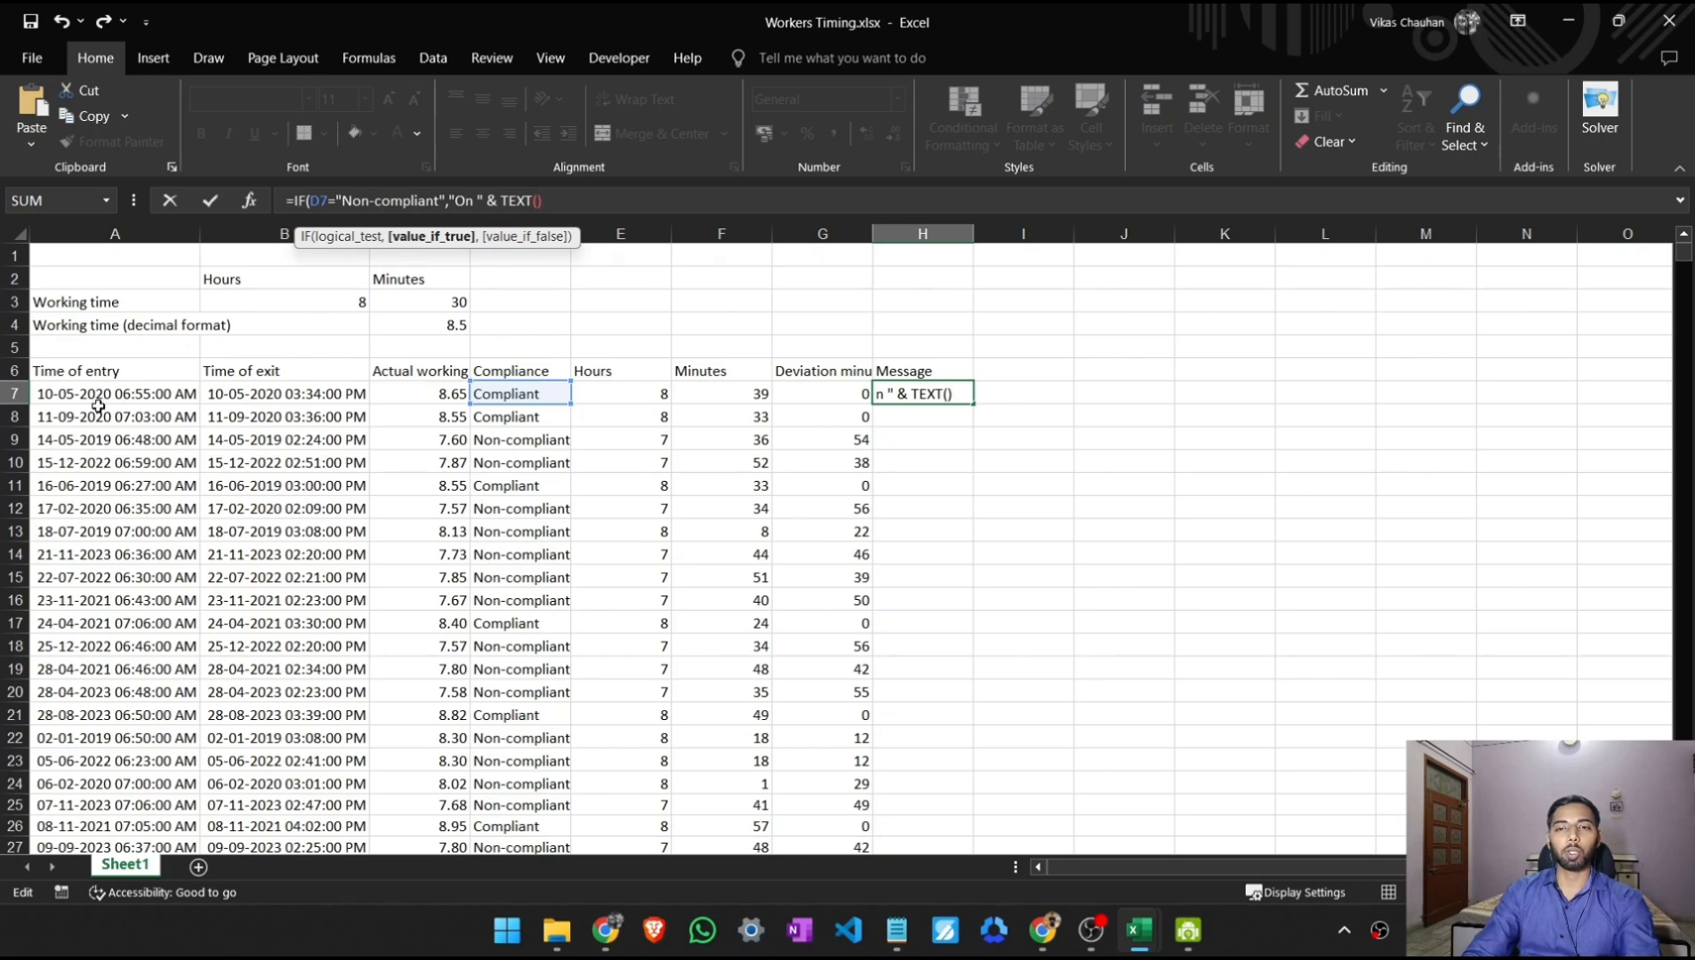
pyautogui.press('Left')
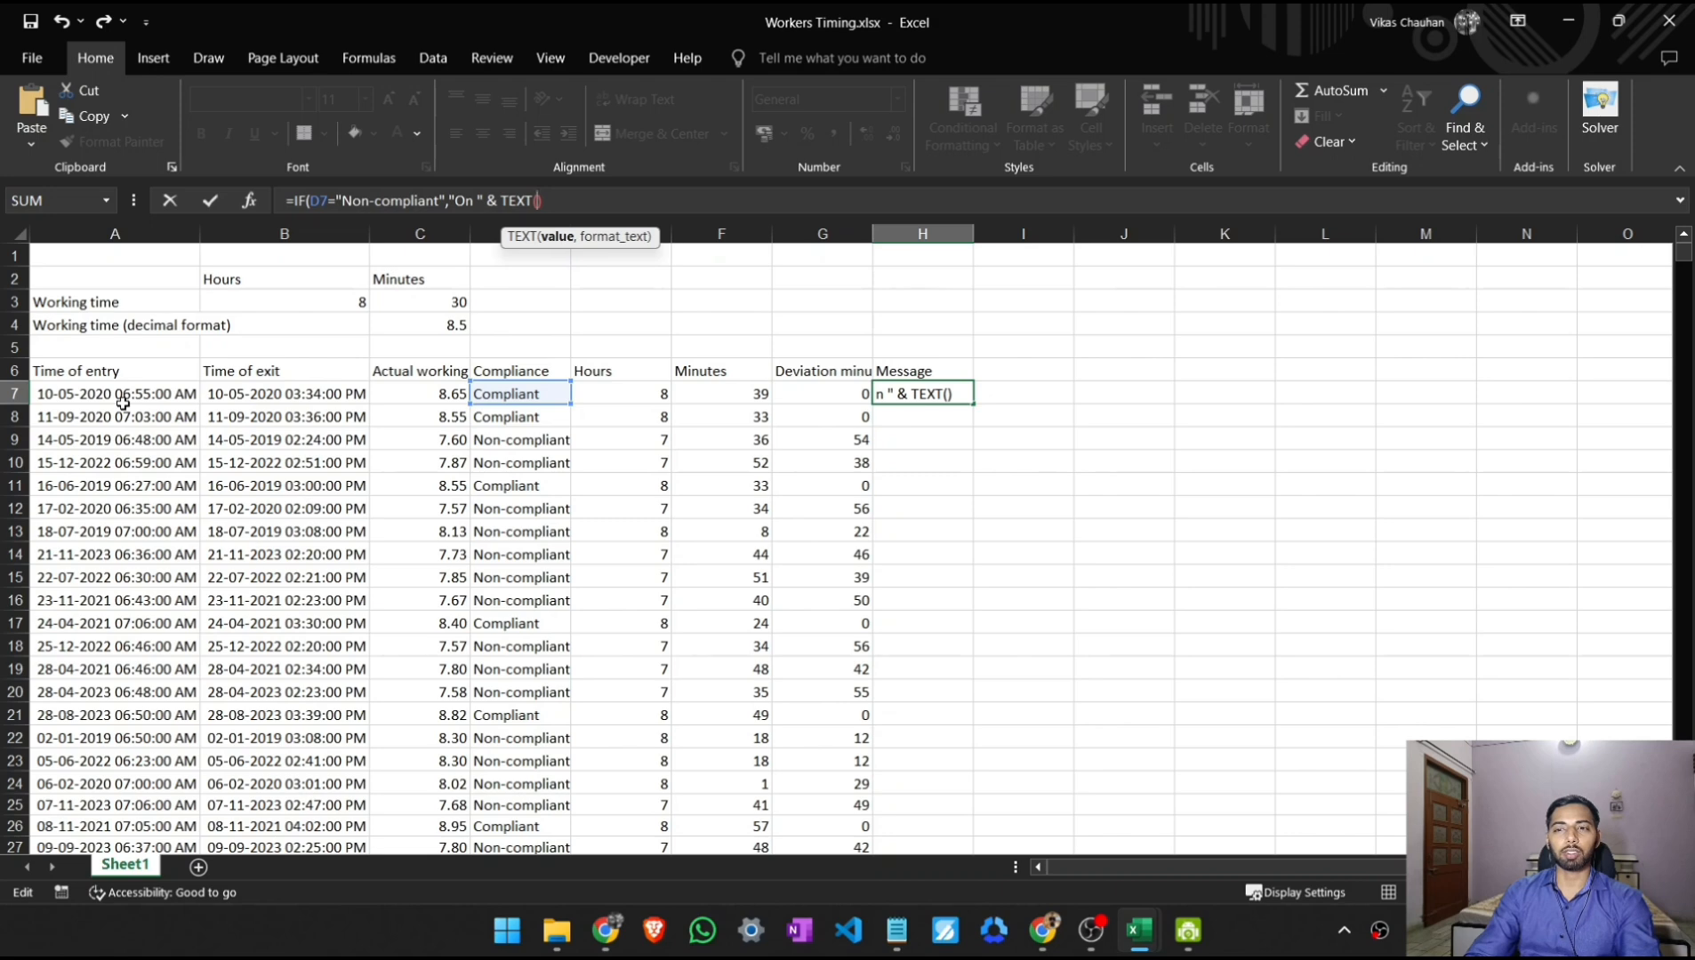
pyautogui.write('!')
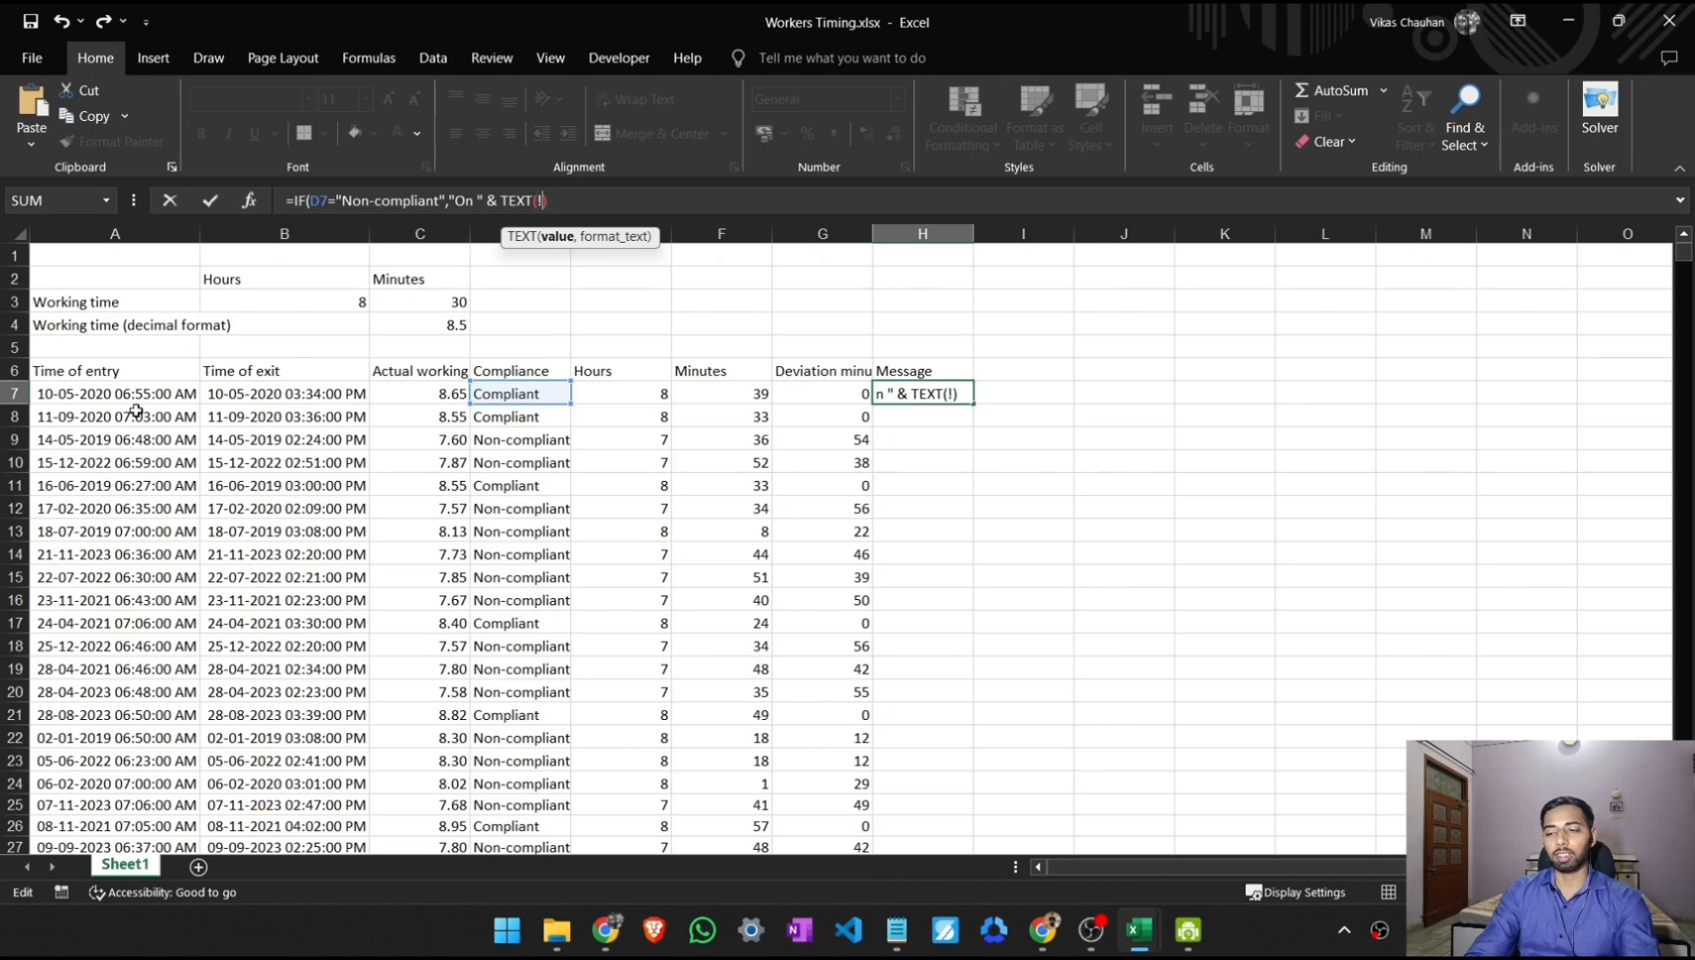
pyautogui.press('BackSpace')
pyautogui.write('A7')
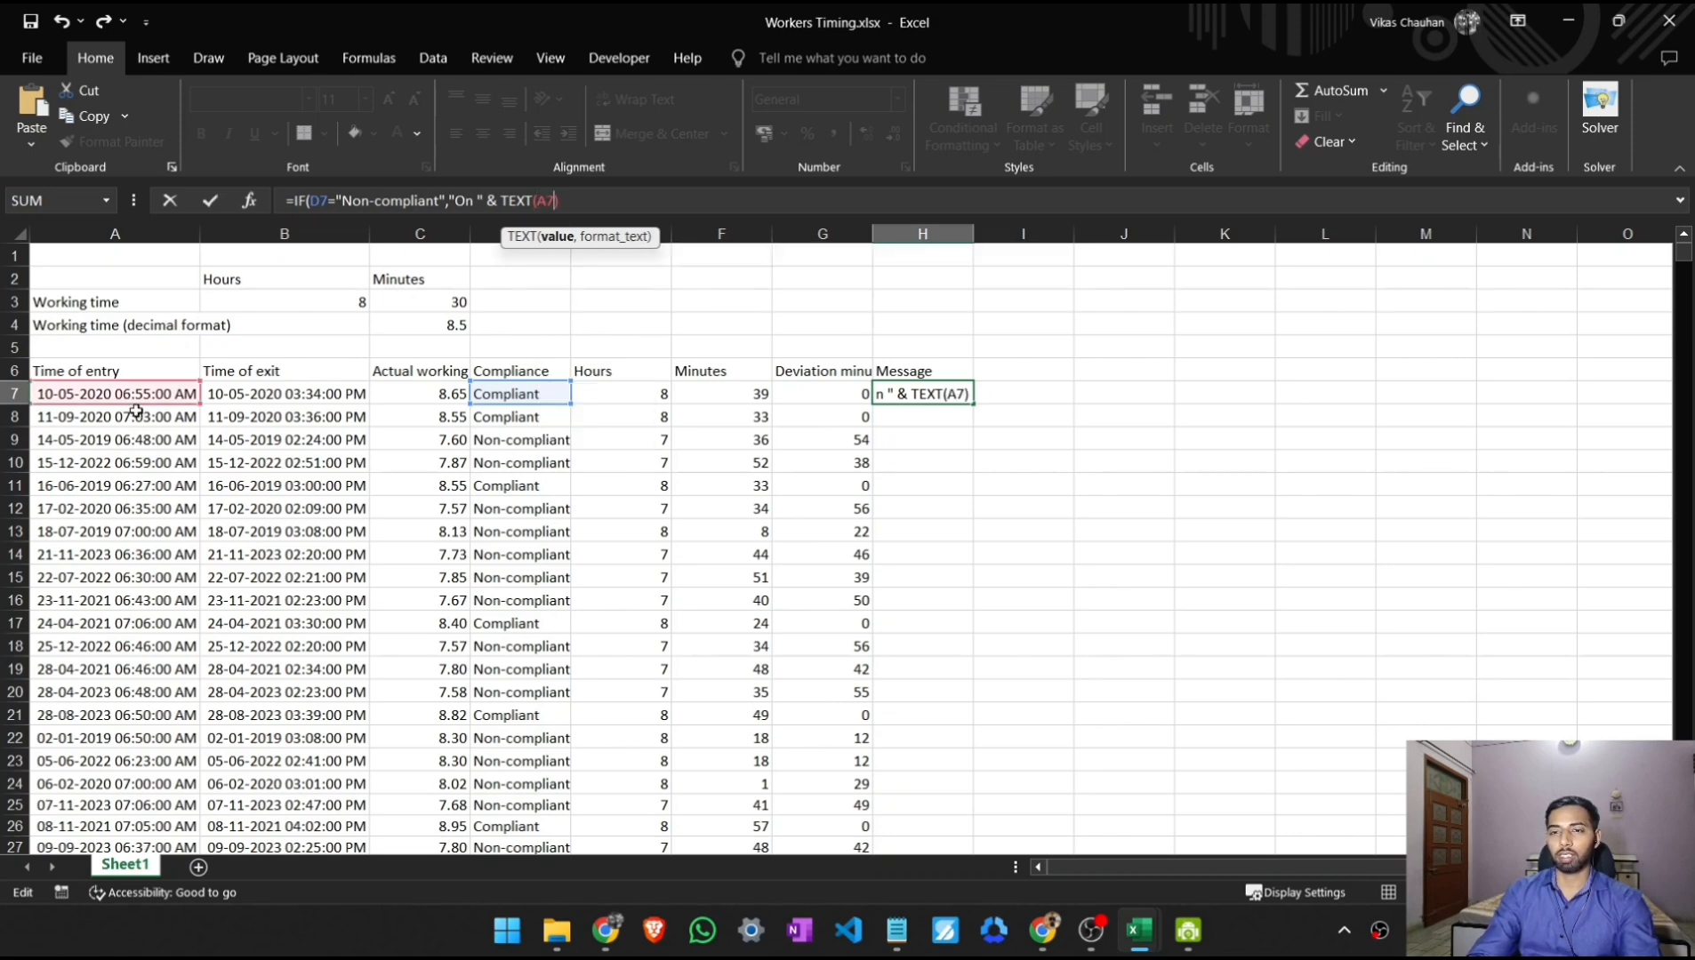
pyautogui.write(',')
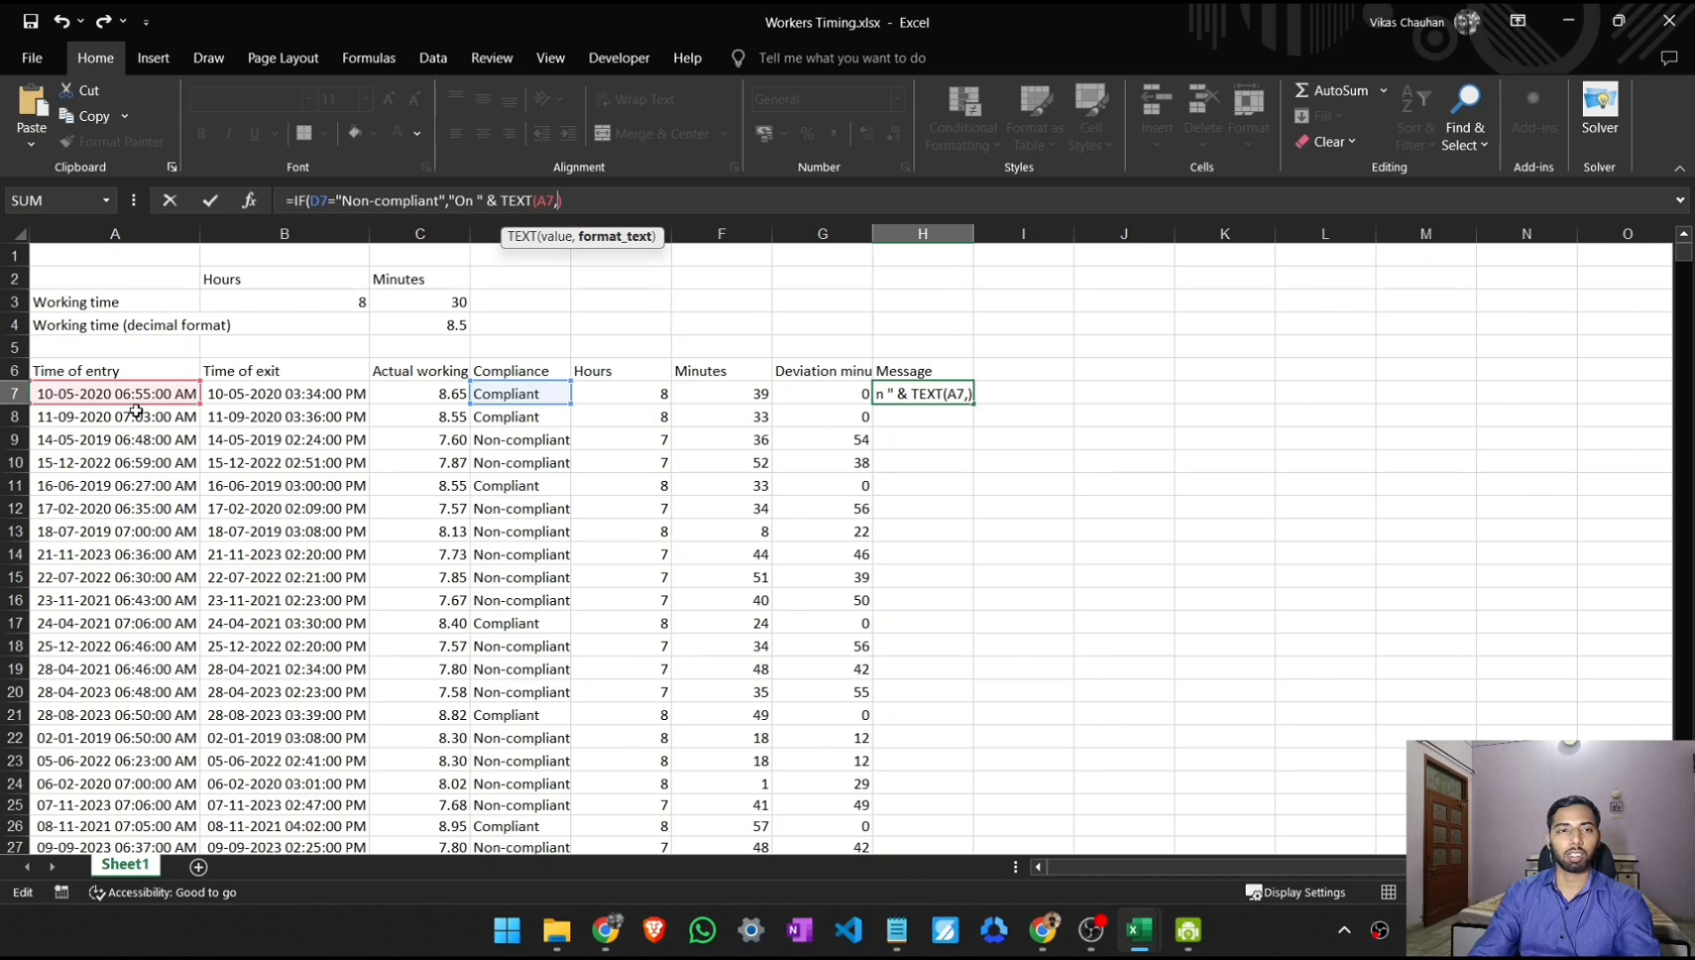
pyautogui.write(' "')
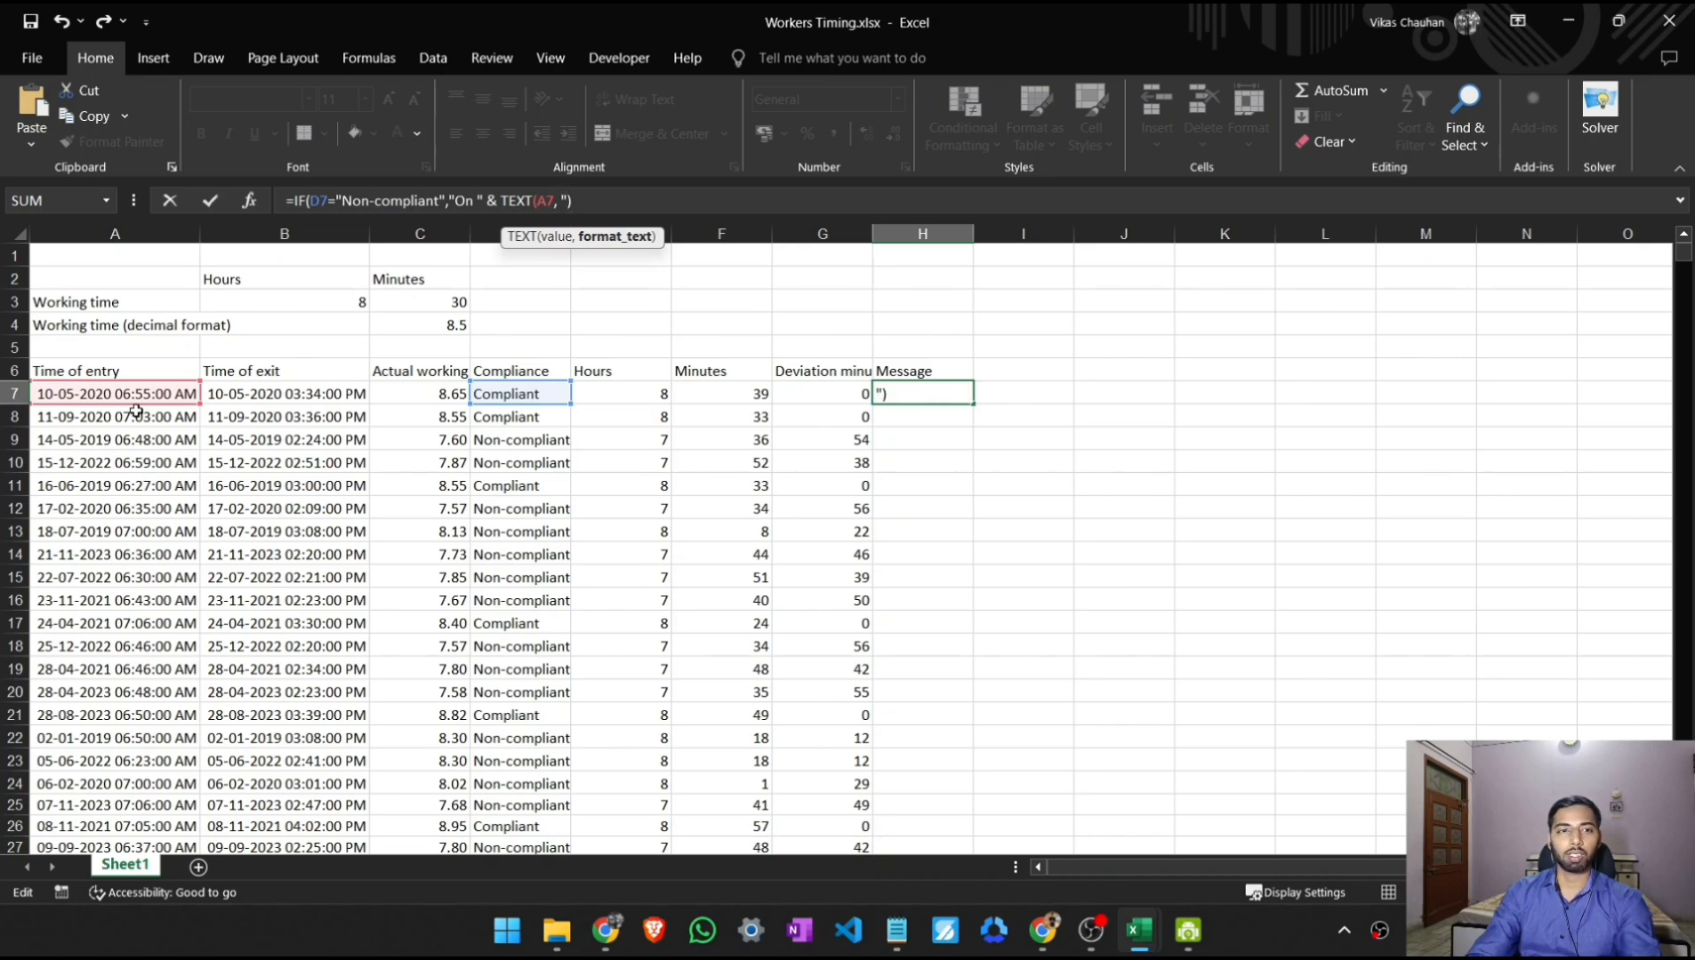
pyautogui.write('"')
pyautogui.write('dd-')
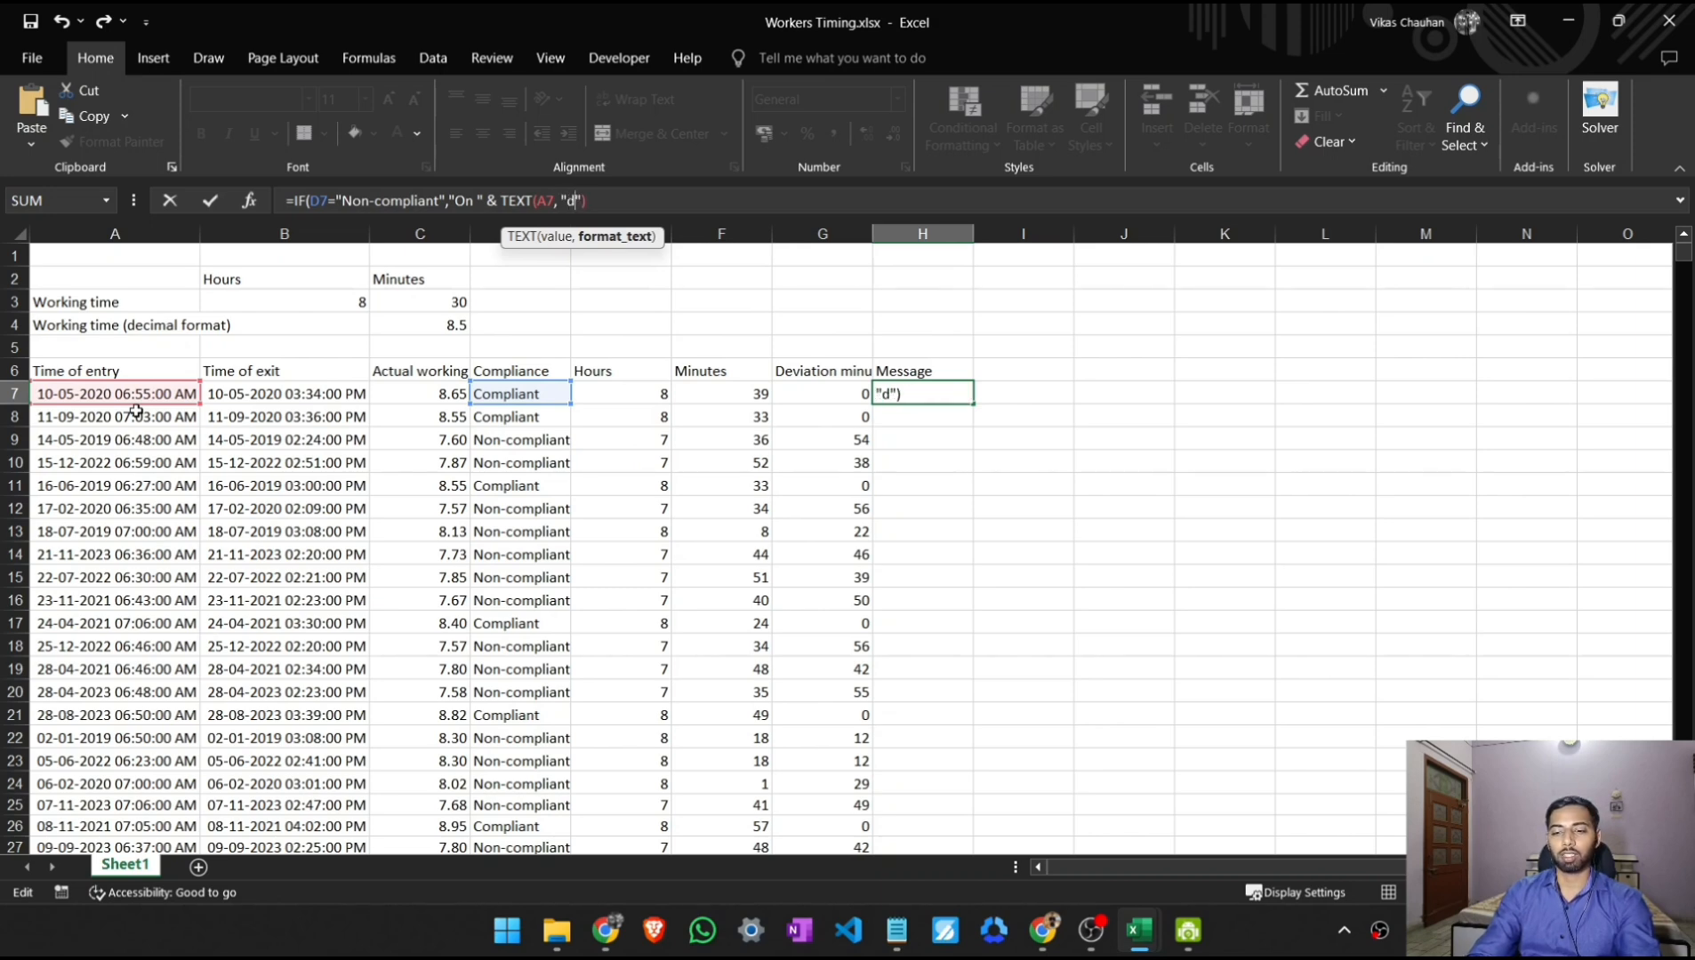
pyautogui.write('mm-')
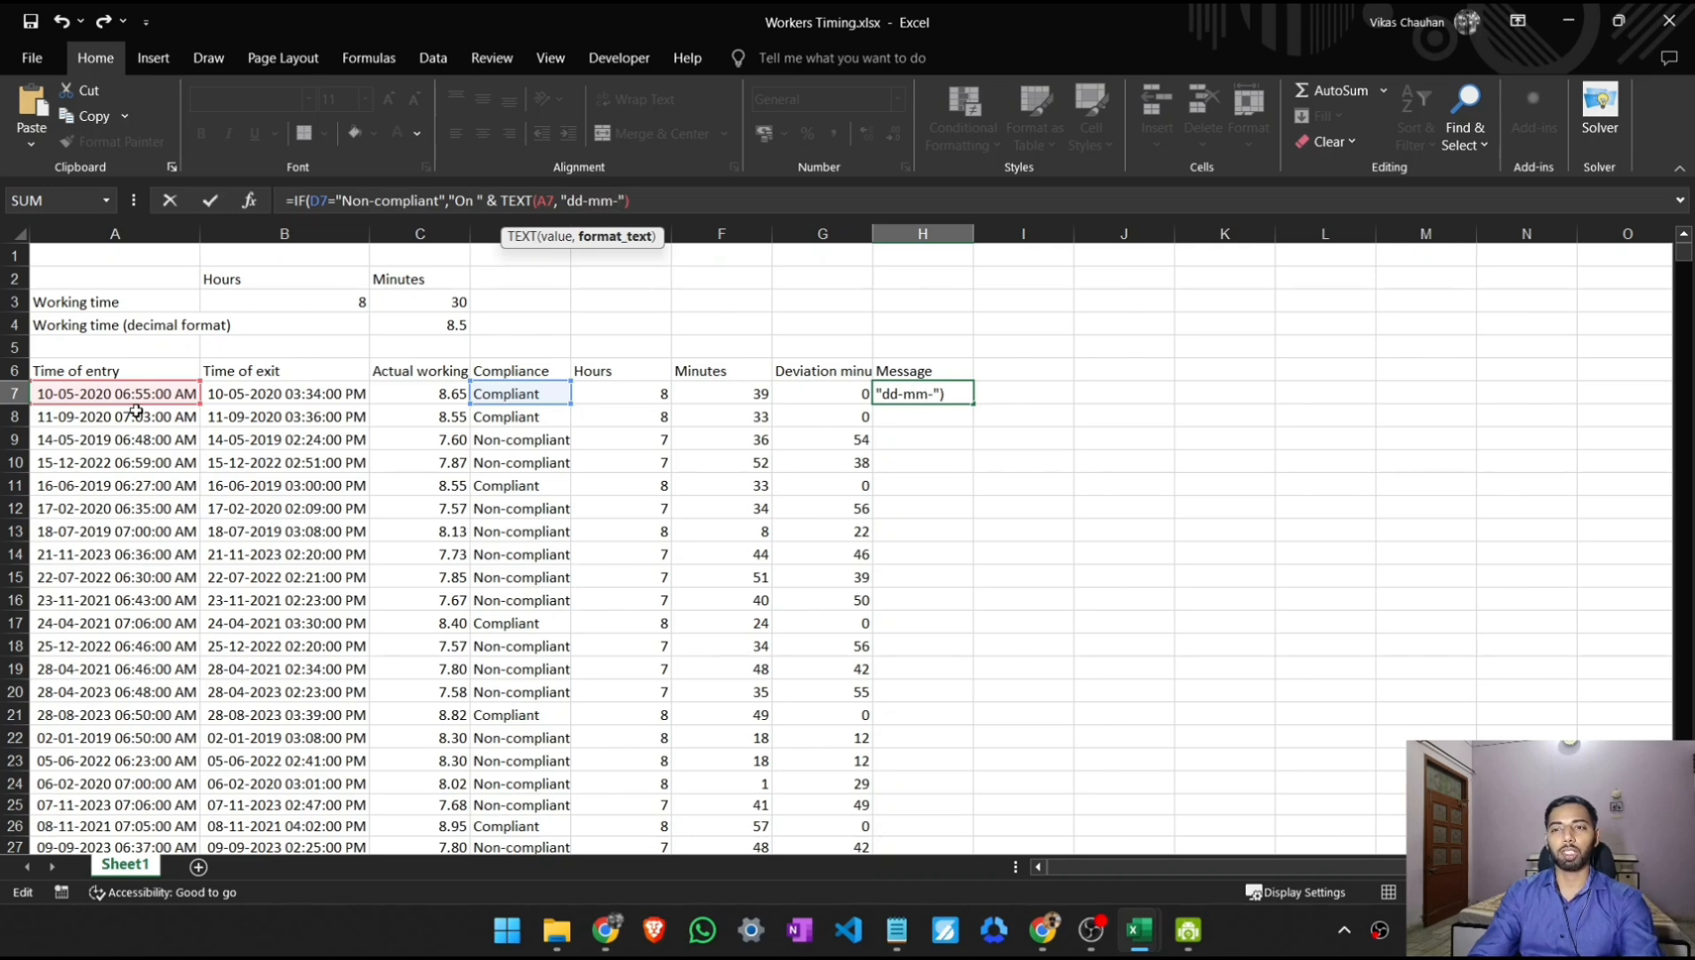
pyautogui.write('yyy')
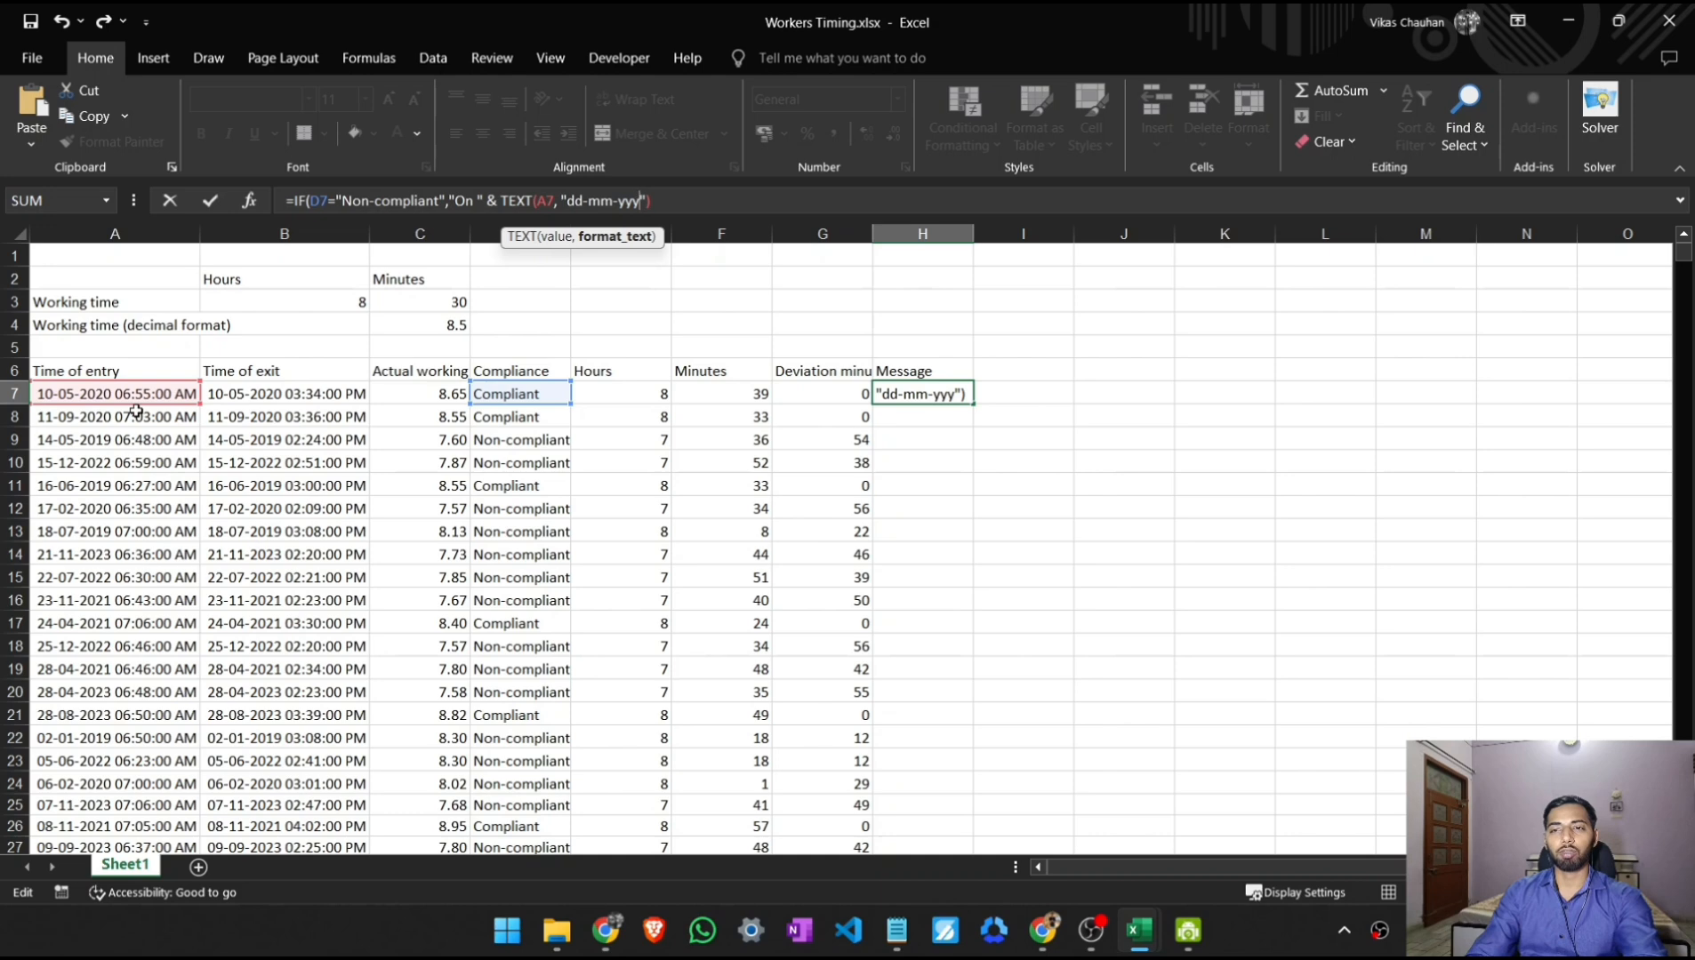
pyautogui.write('y')
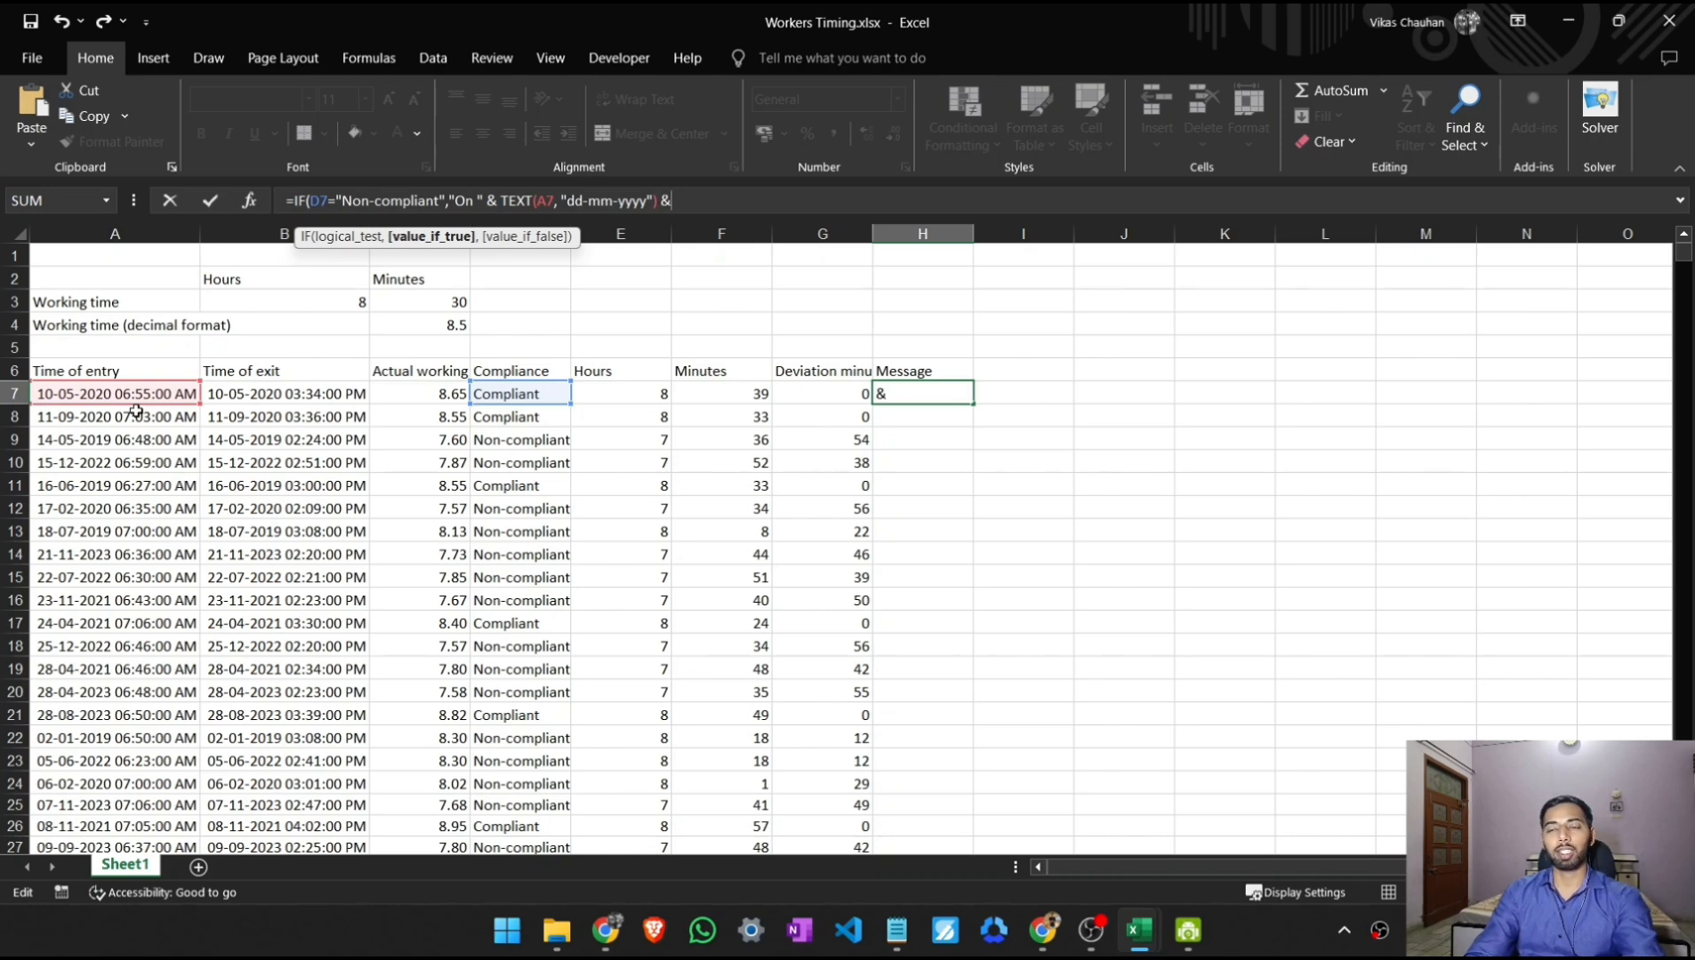
# - Concatenate the text ", you worked for " after the date, followed by another & operator
pyautogui.write('&')
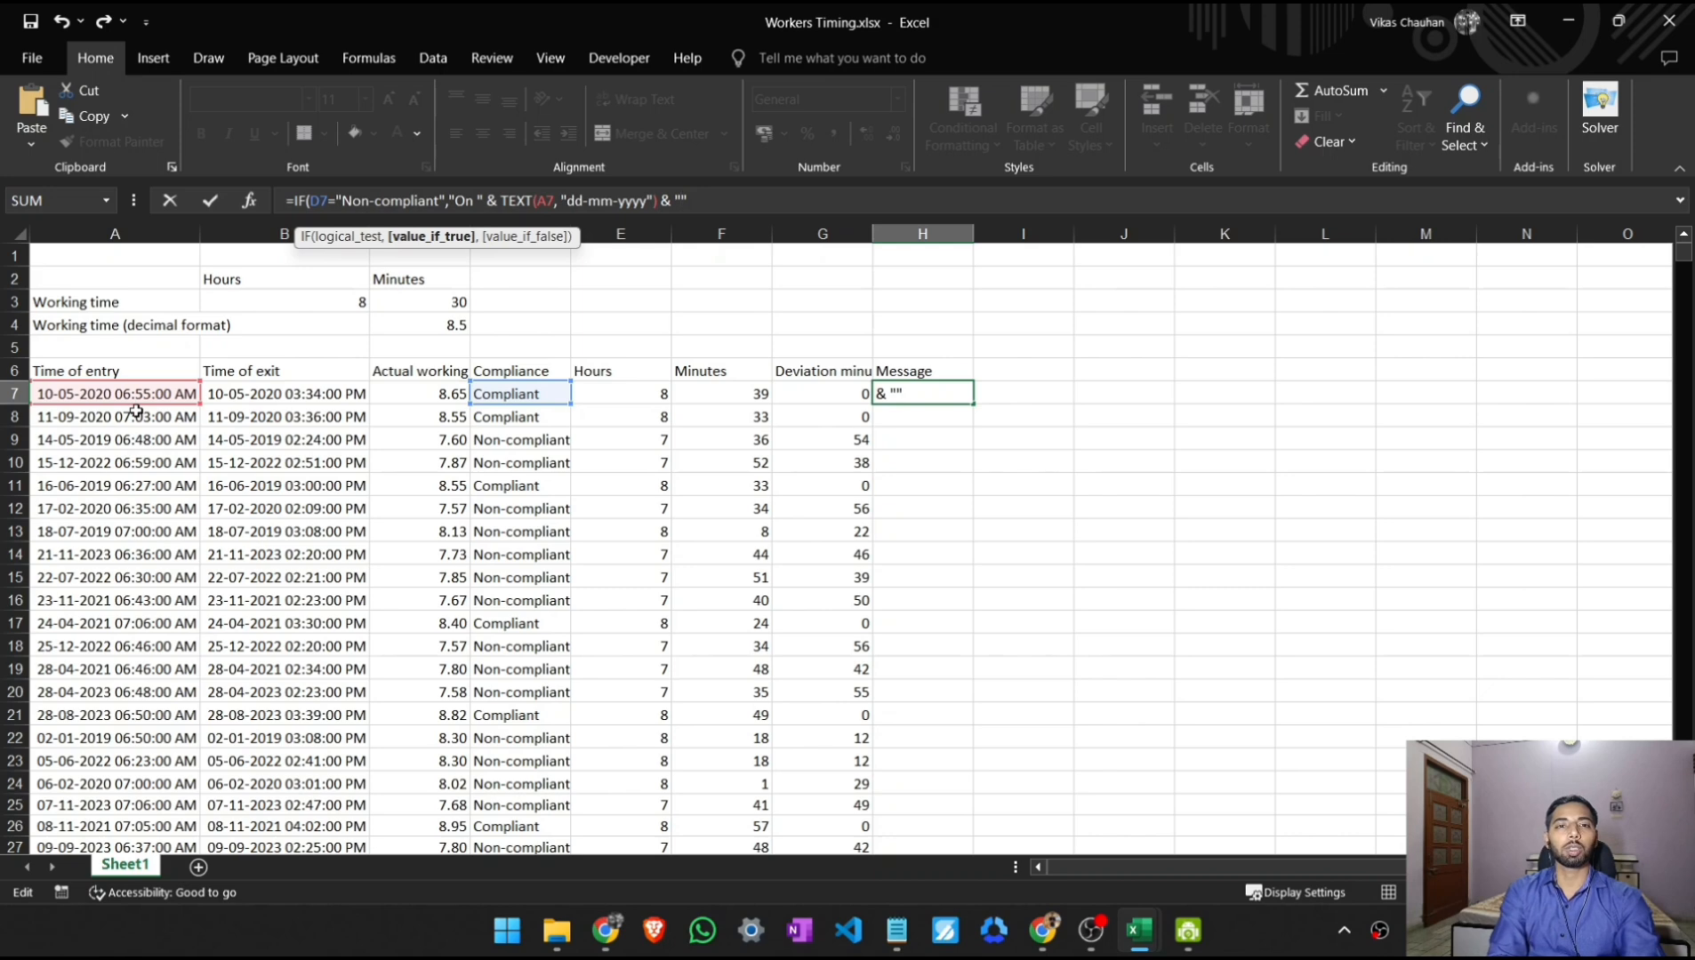
pyautogui.press('Left')
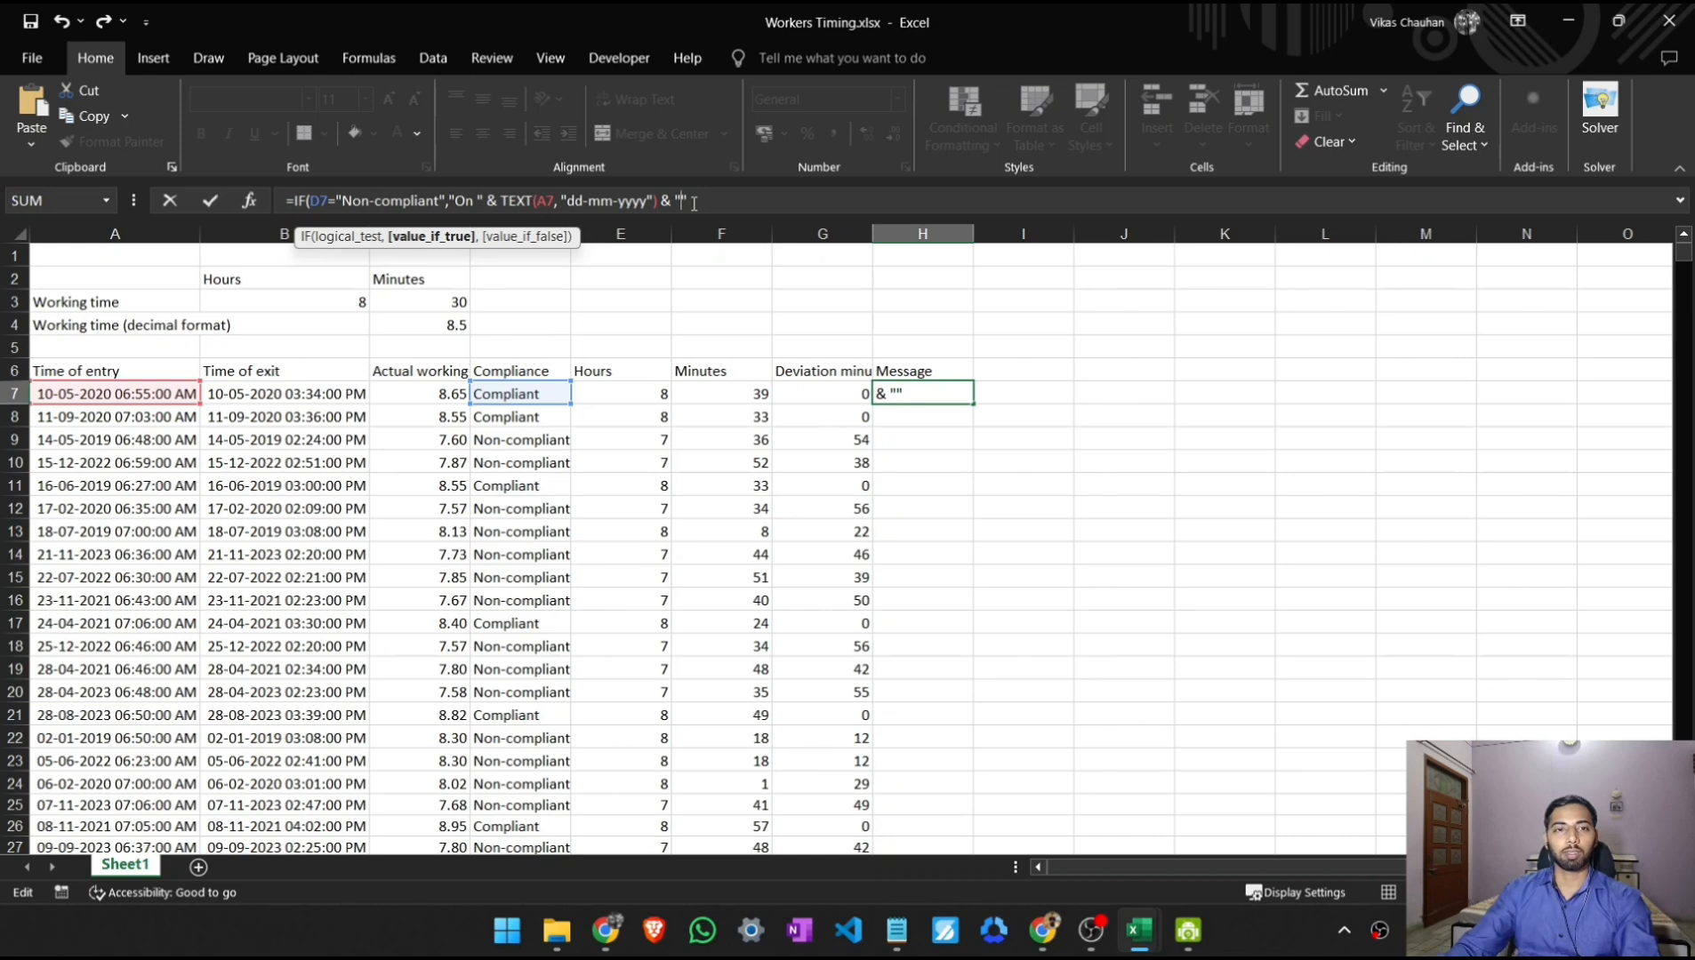
pyautogui.write(', ')
pyautogui.write('you ')
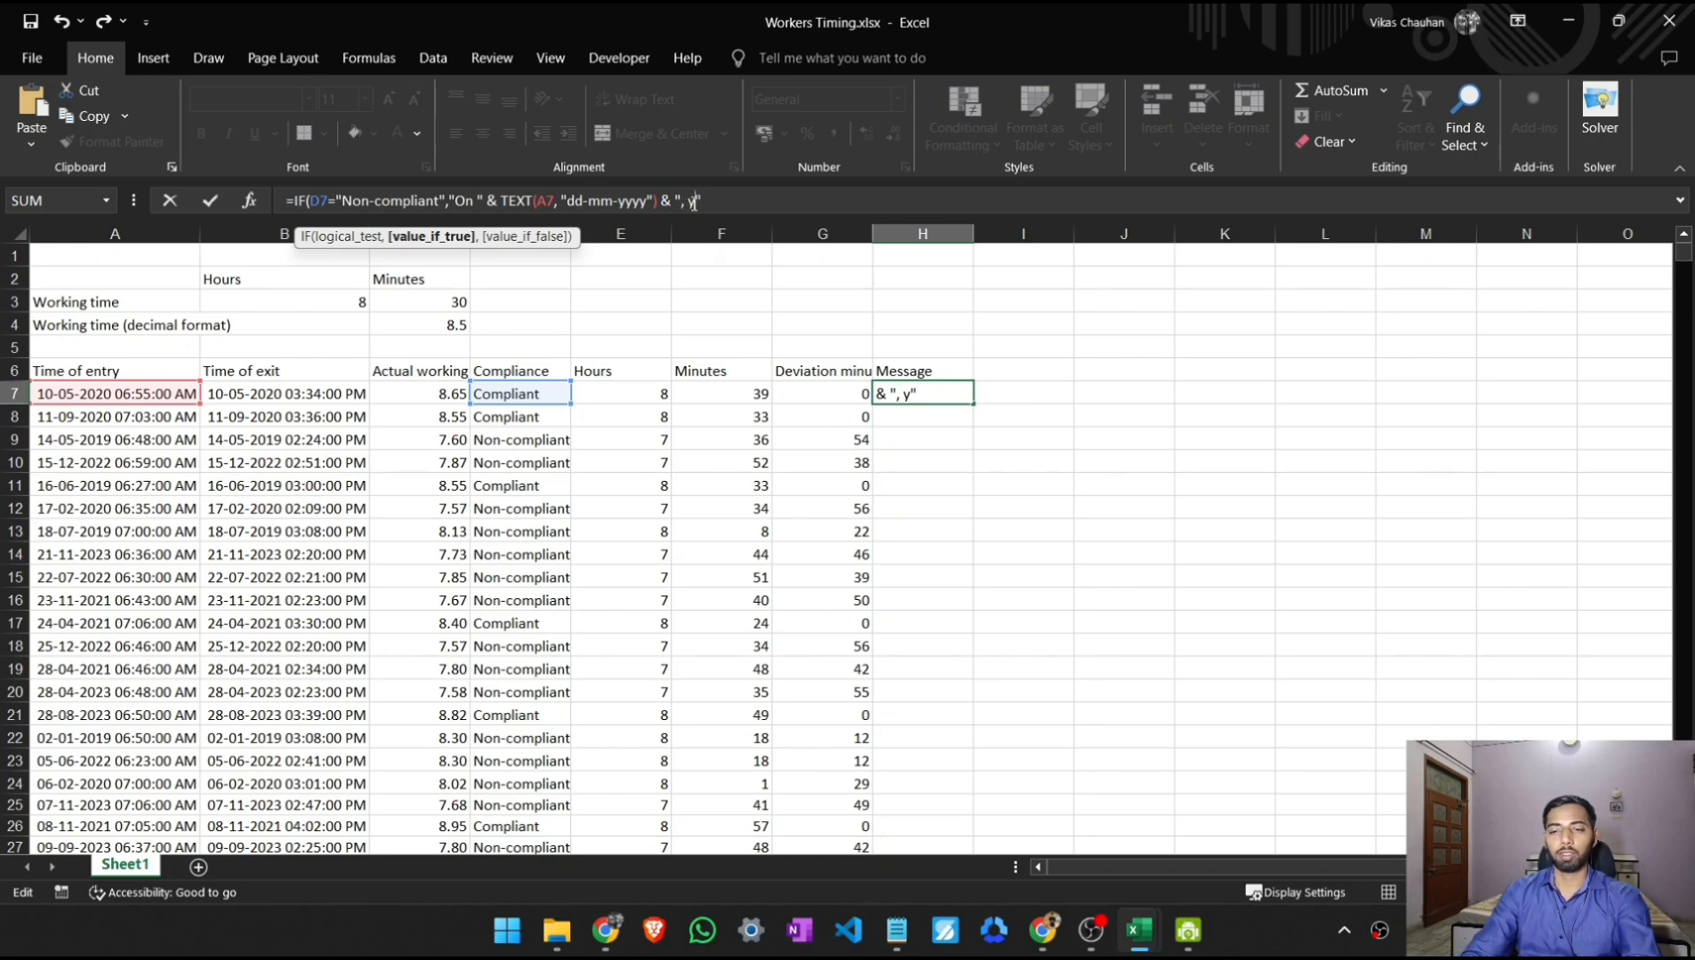
pyautogui.write('worked ')
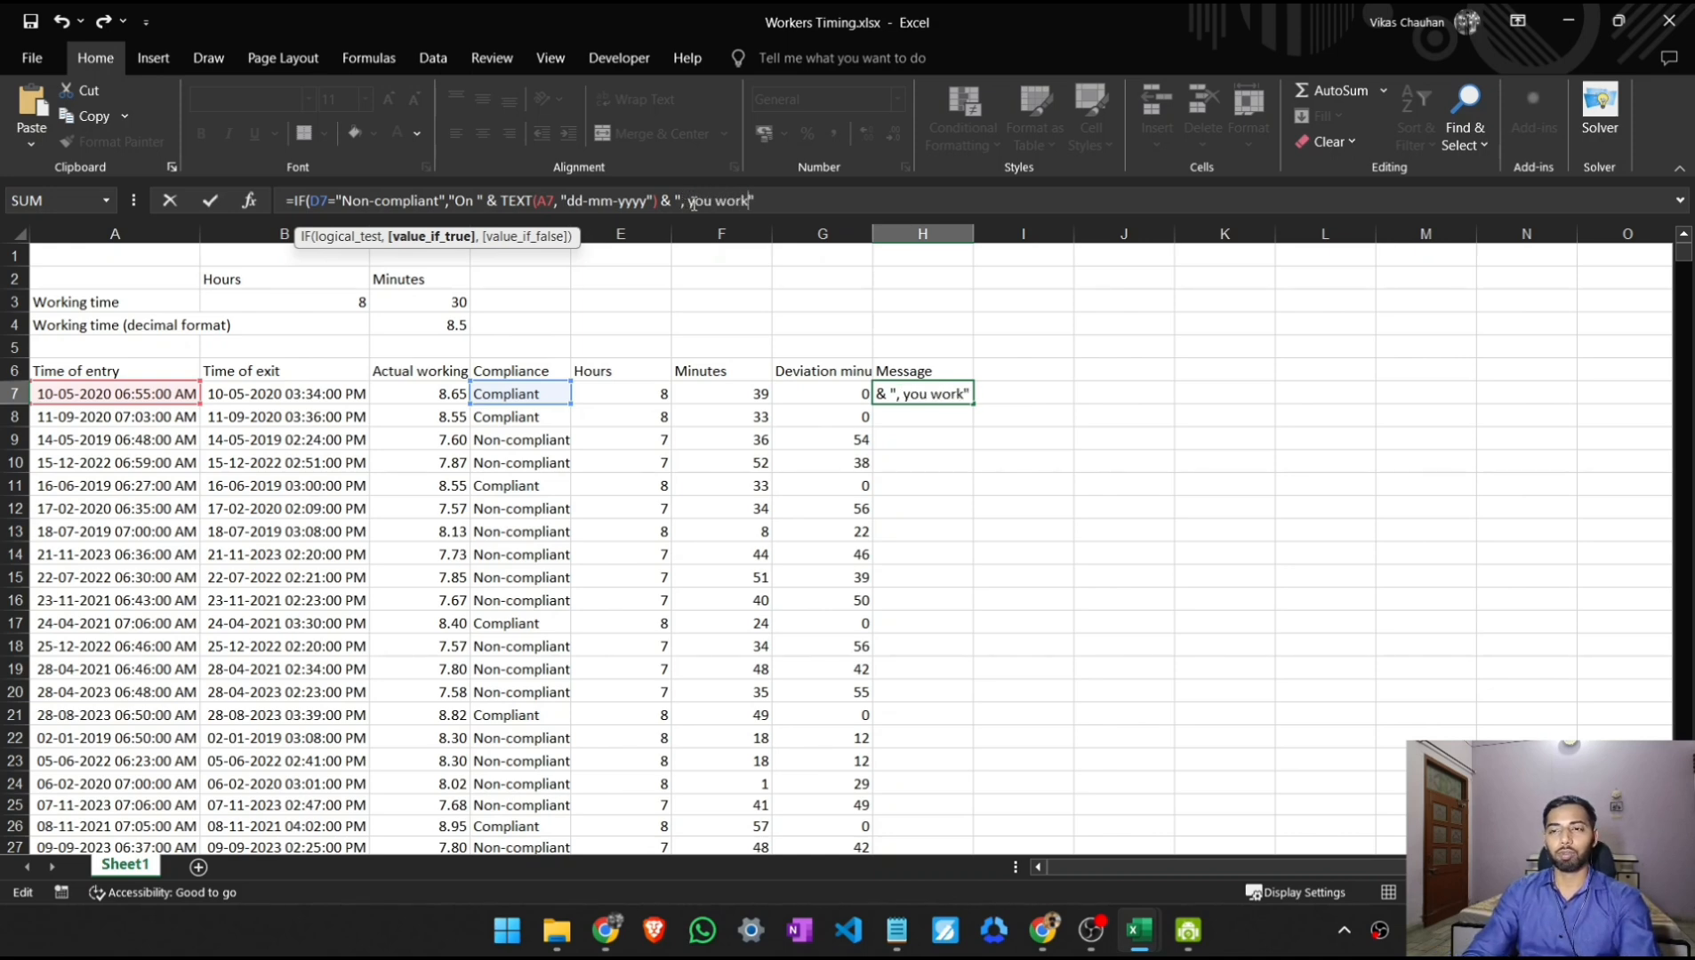
pyautogui.write('for')
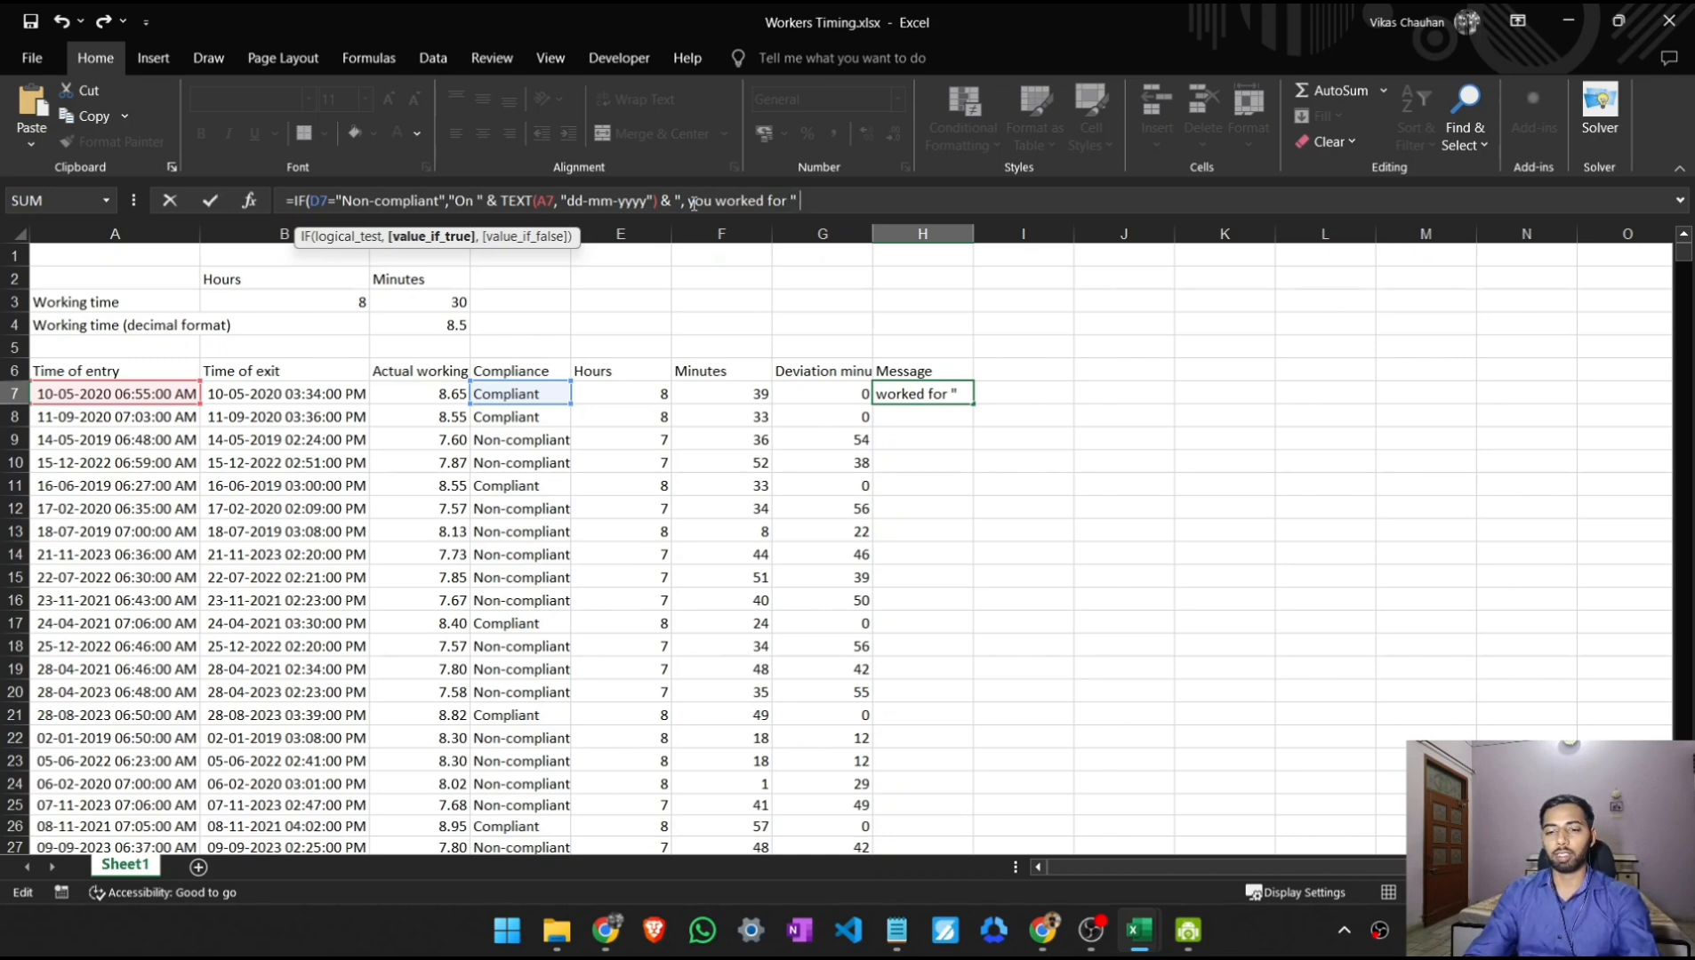
pyautogui.write('&')
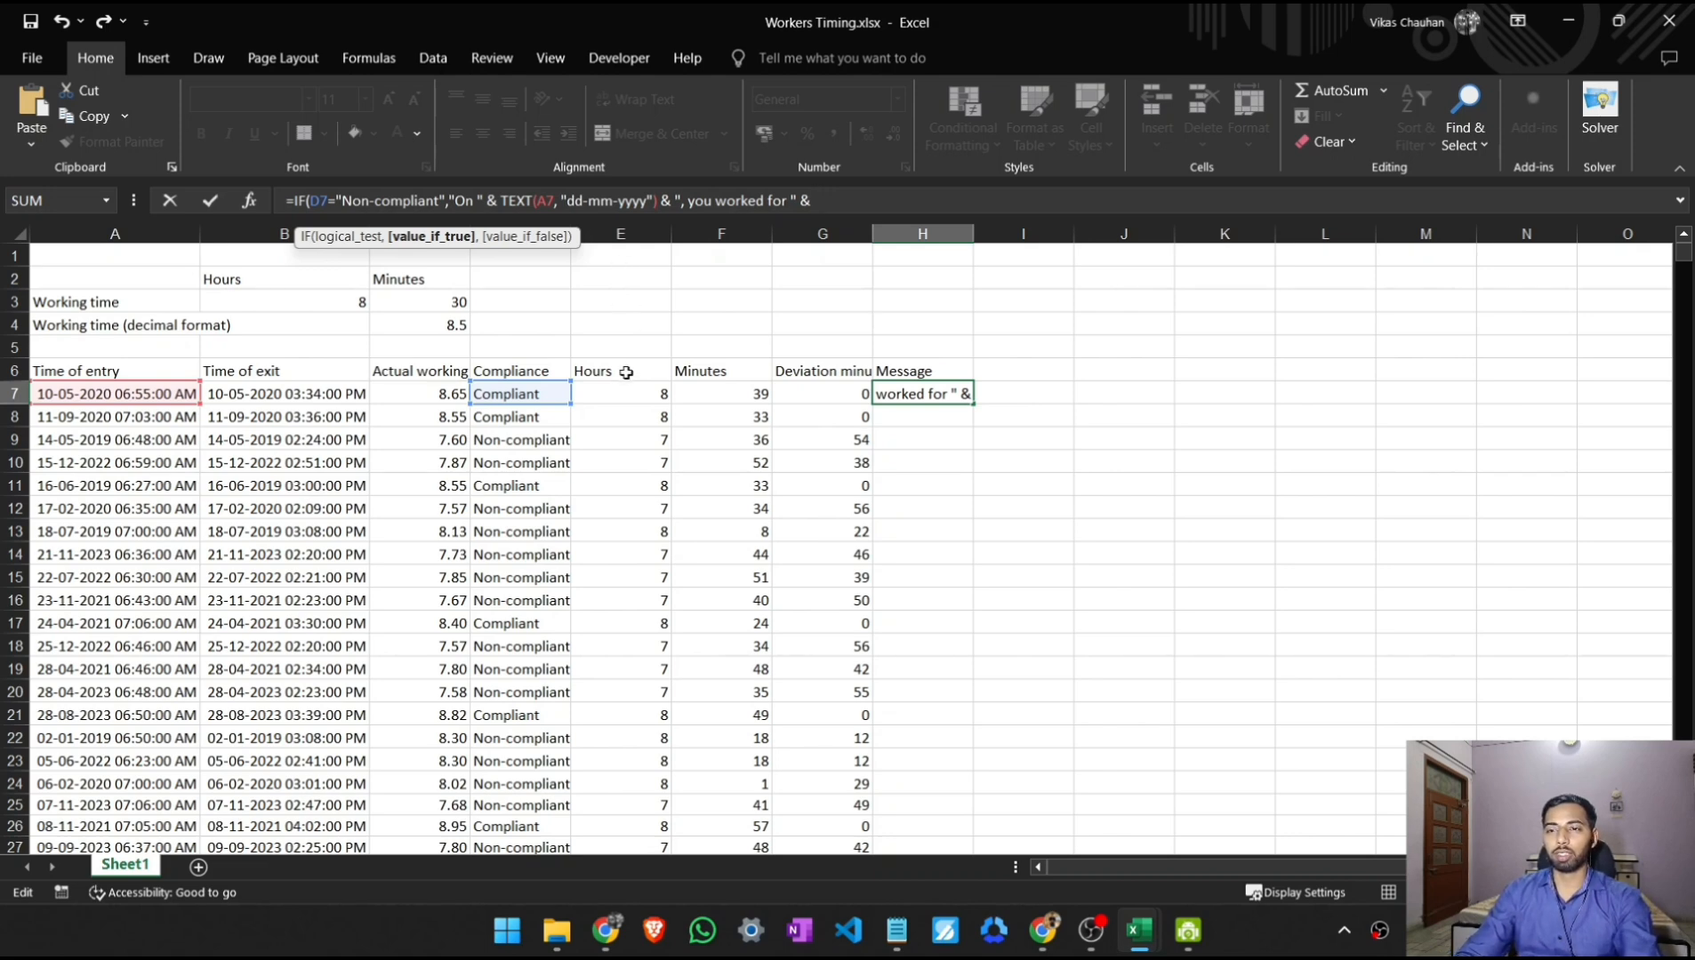
# - Append the hours worked from E7 to the message, followed by an & operator
pyautogui.write('E')
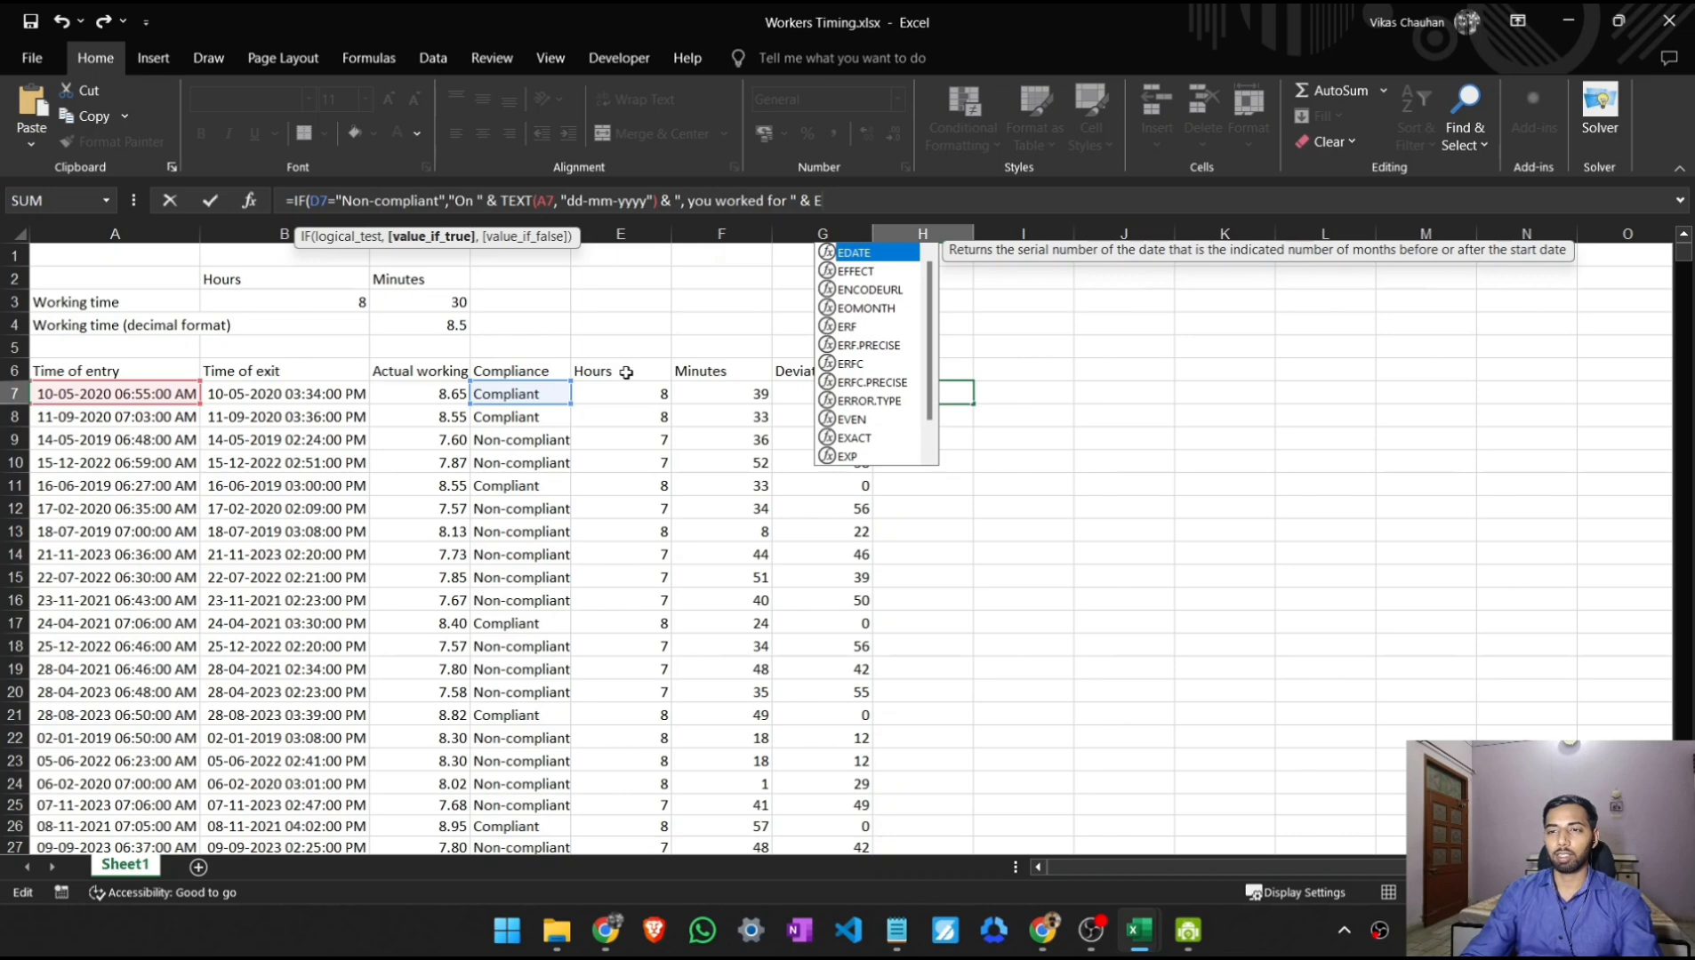
pyautogui.write('5')
pyautogui.press('BackSpace')
pyautogui.write('7')
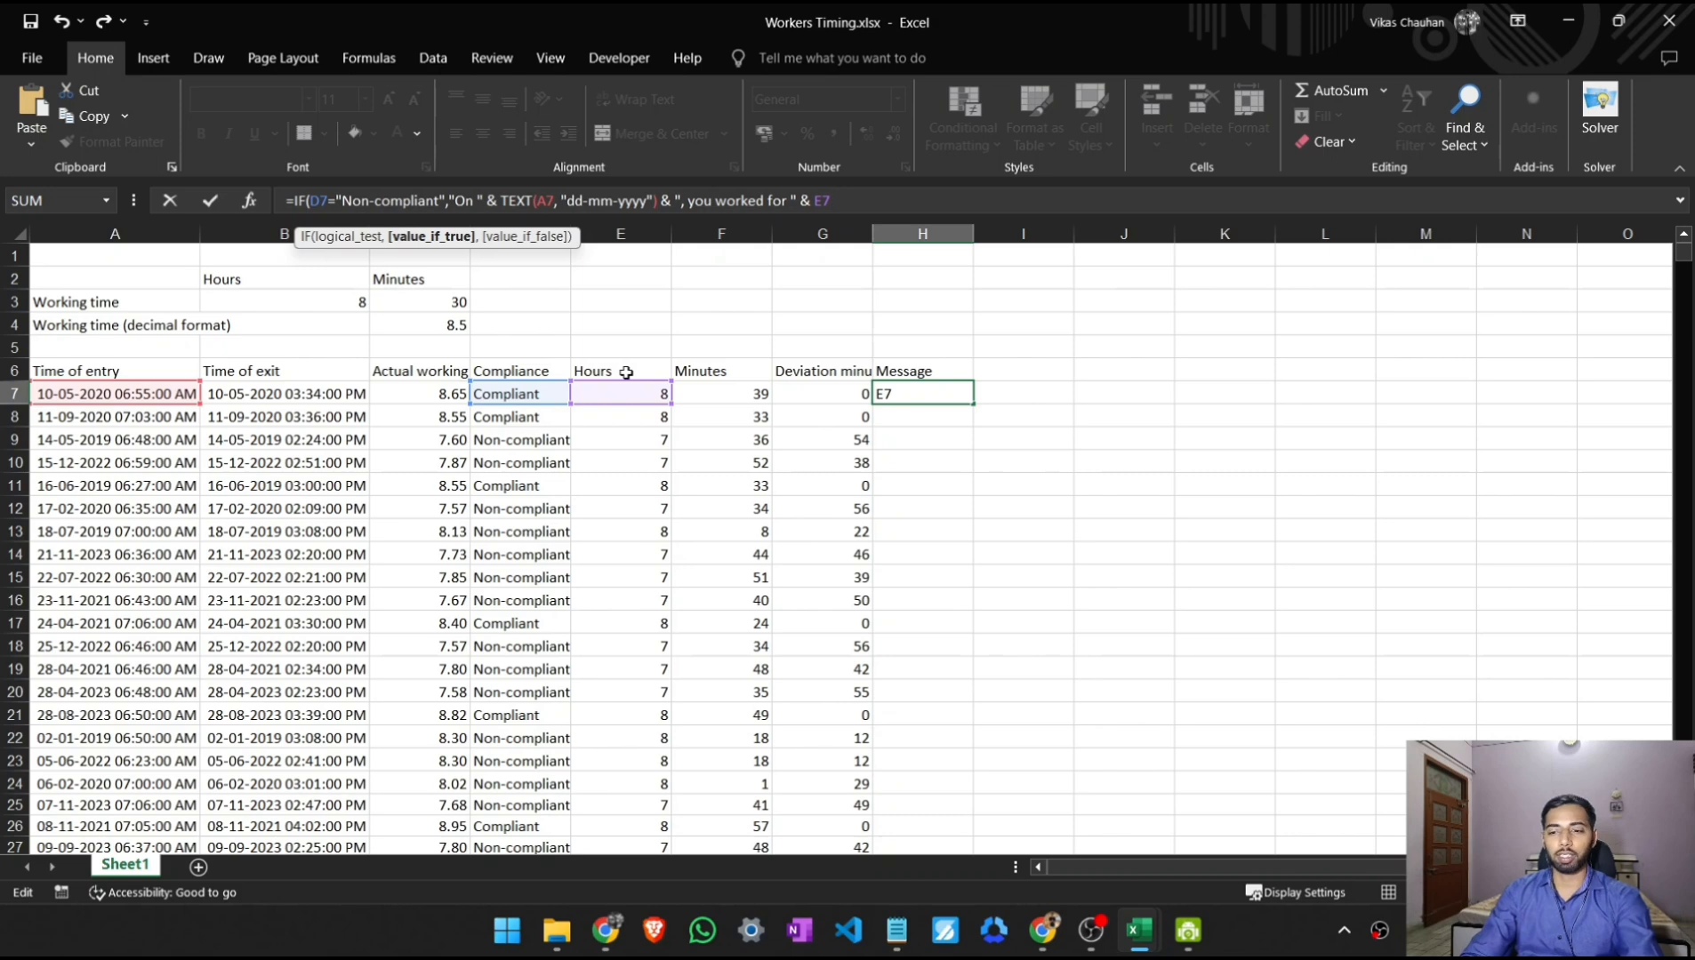
pyautogui.write(' &')
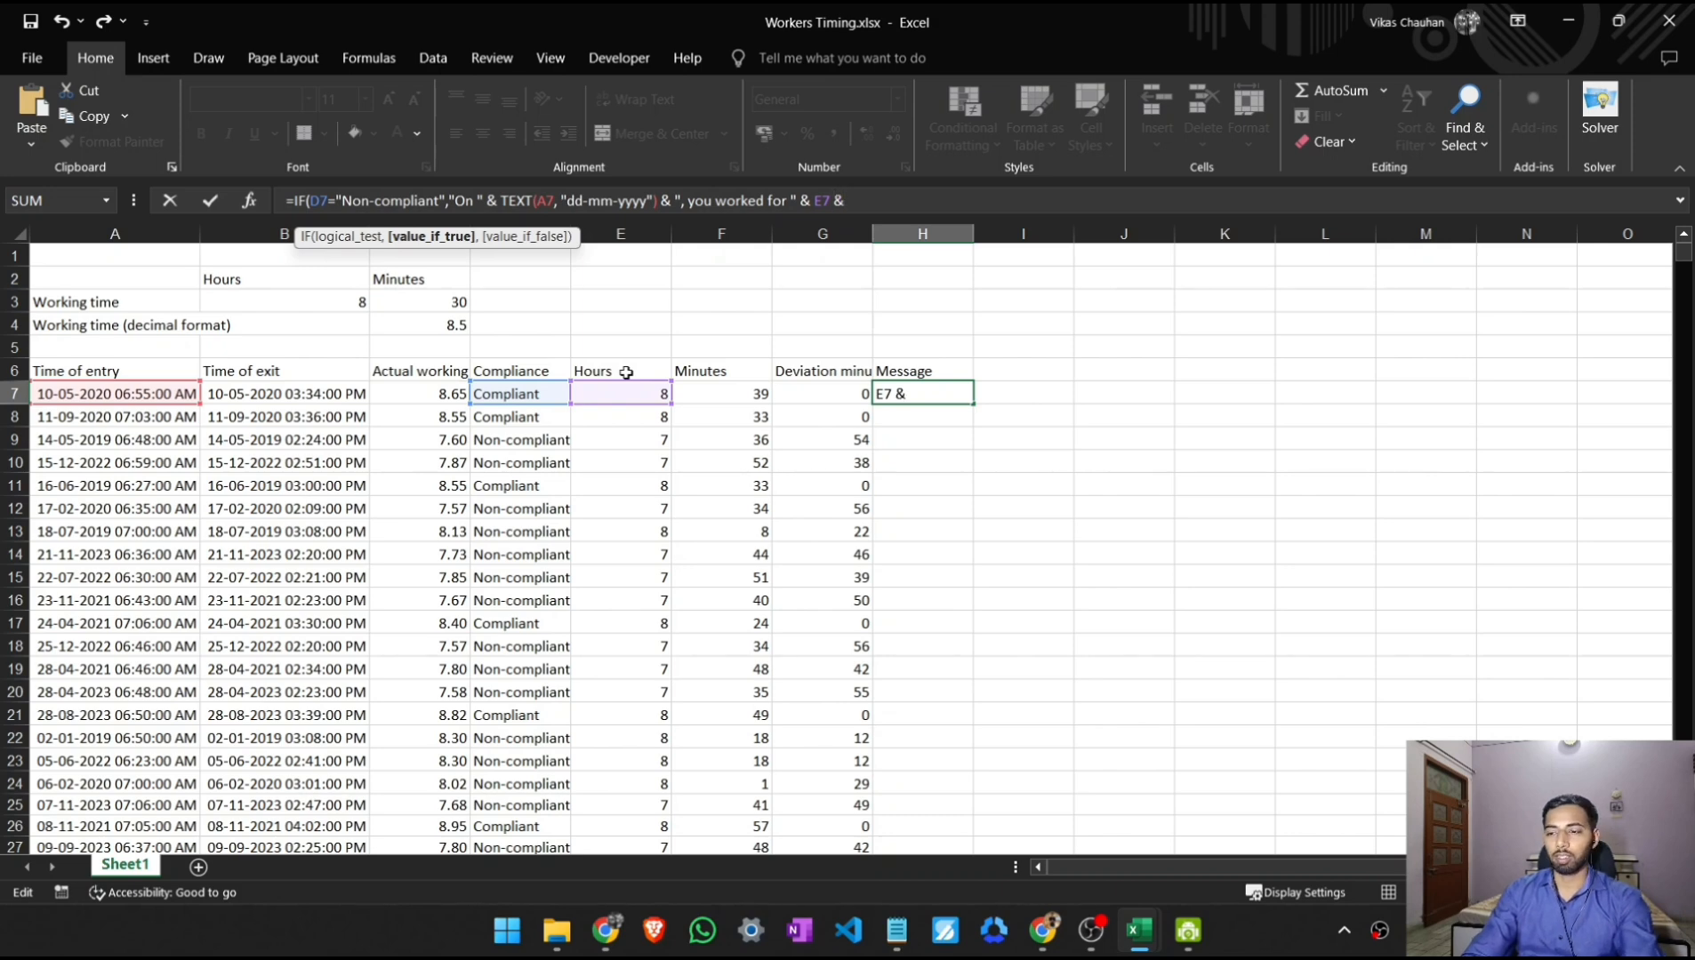
pyautogui.write(' " hou')
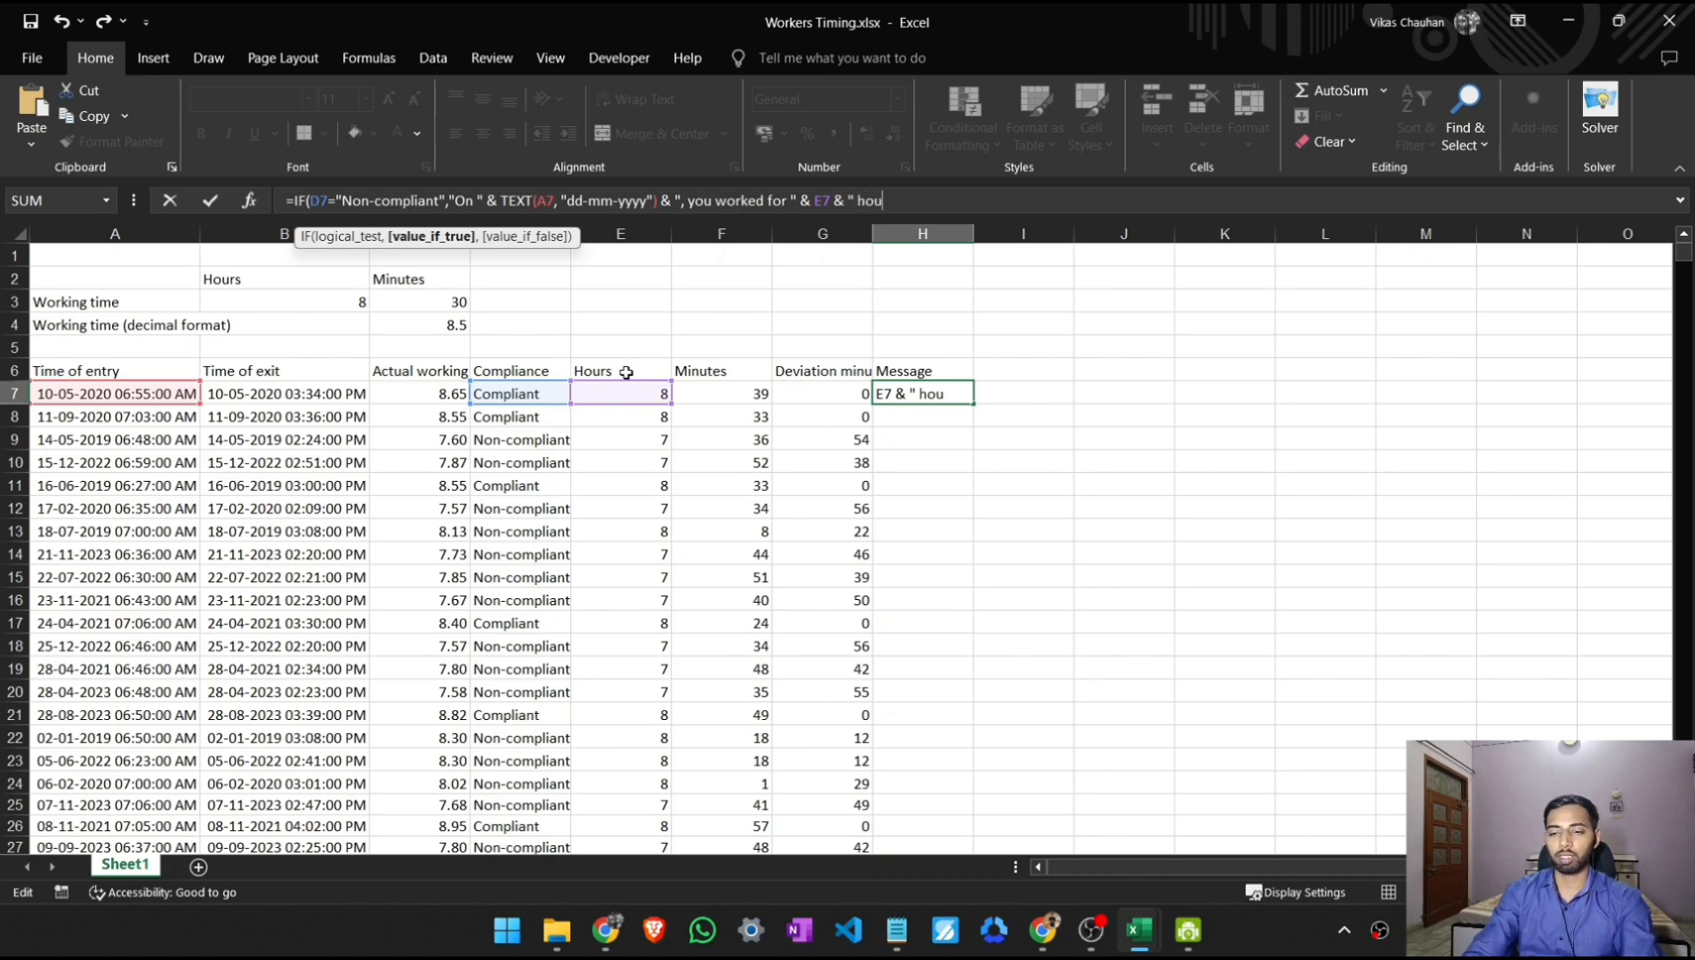
pyautogui.write('rs and')
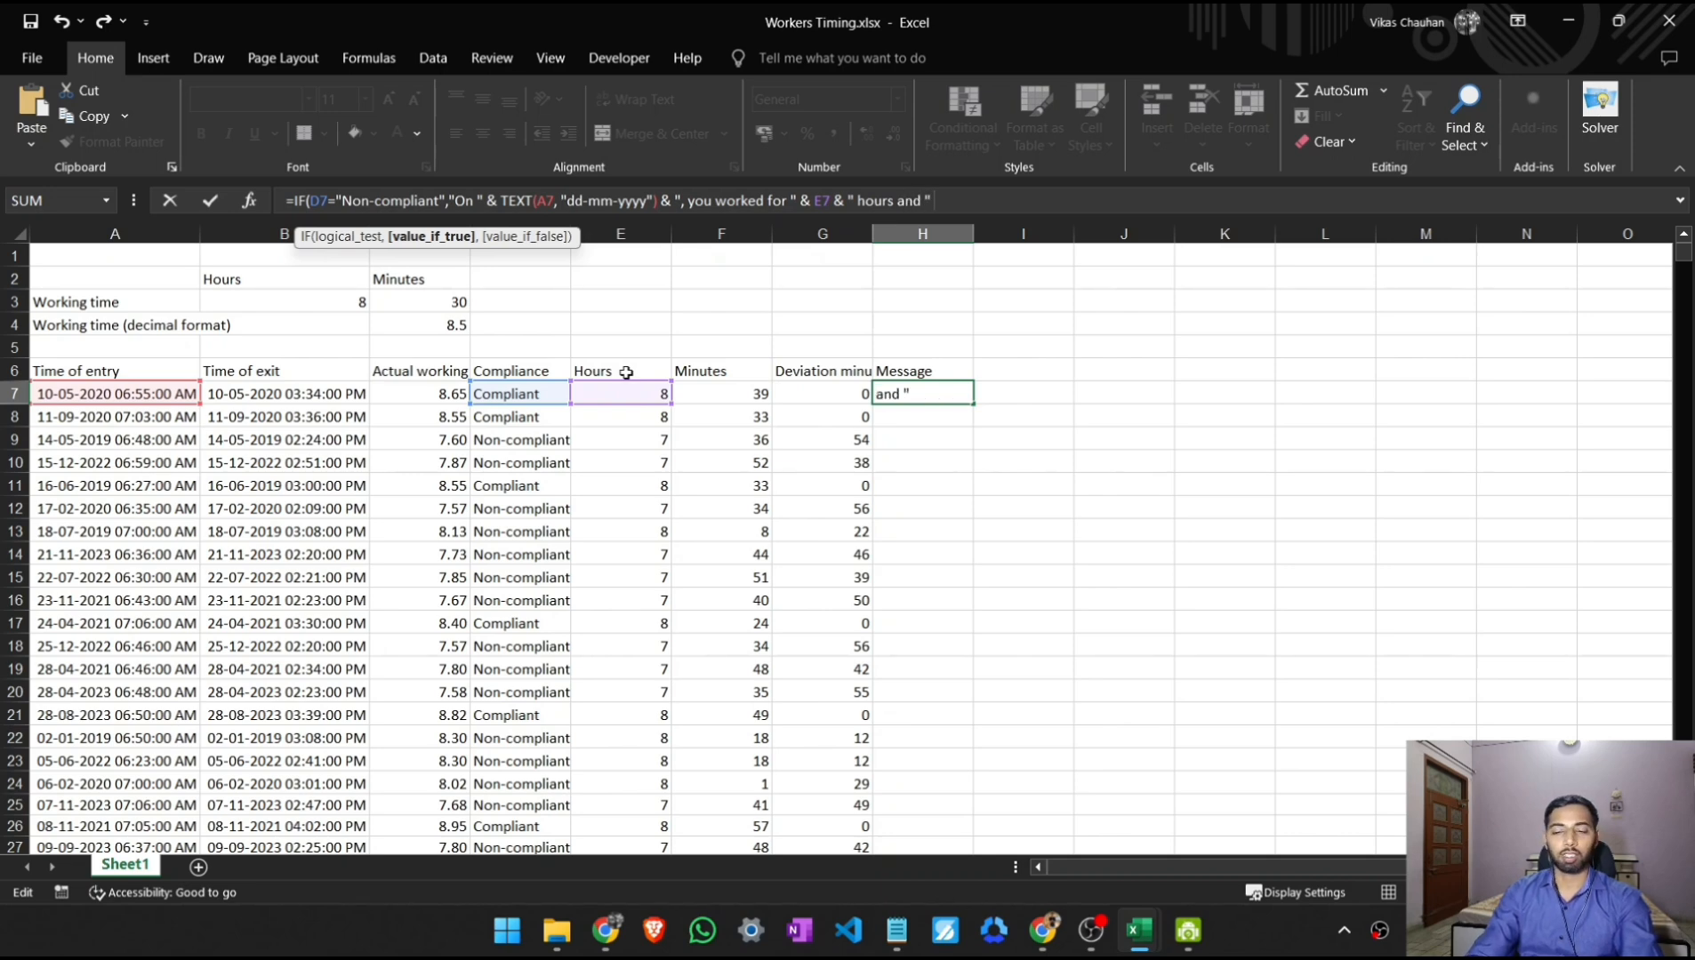
pyautogui.write(' " & ')
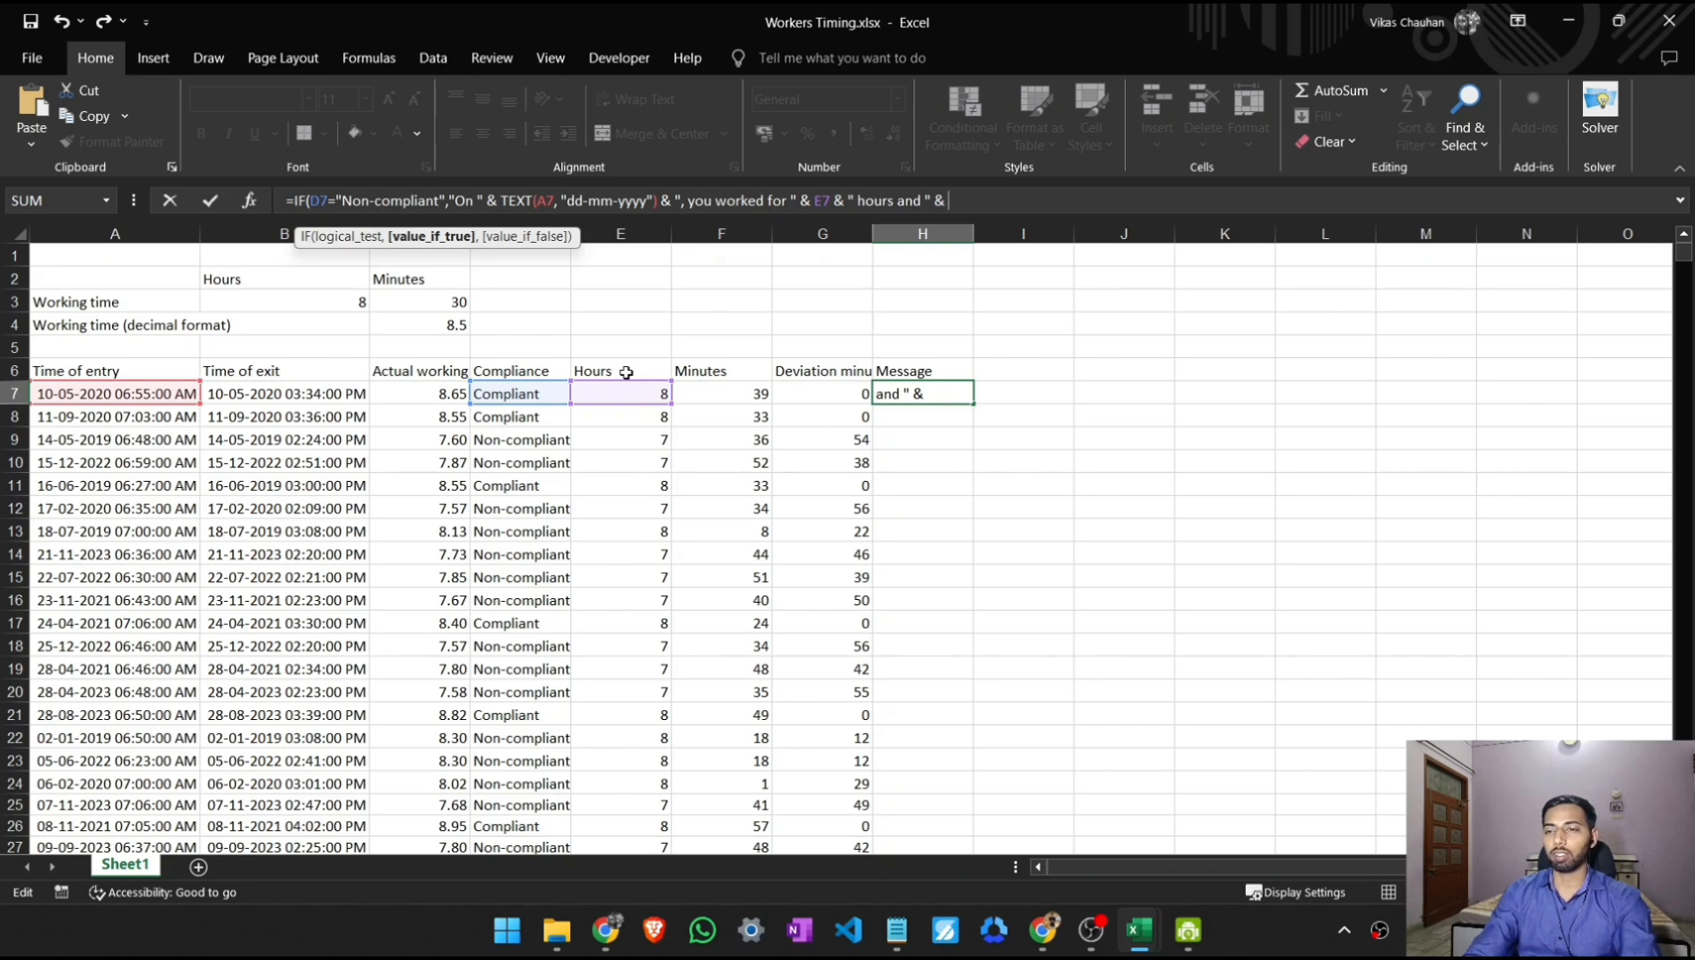
pyautogui.write('F7')
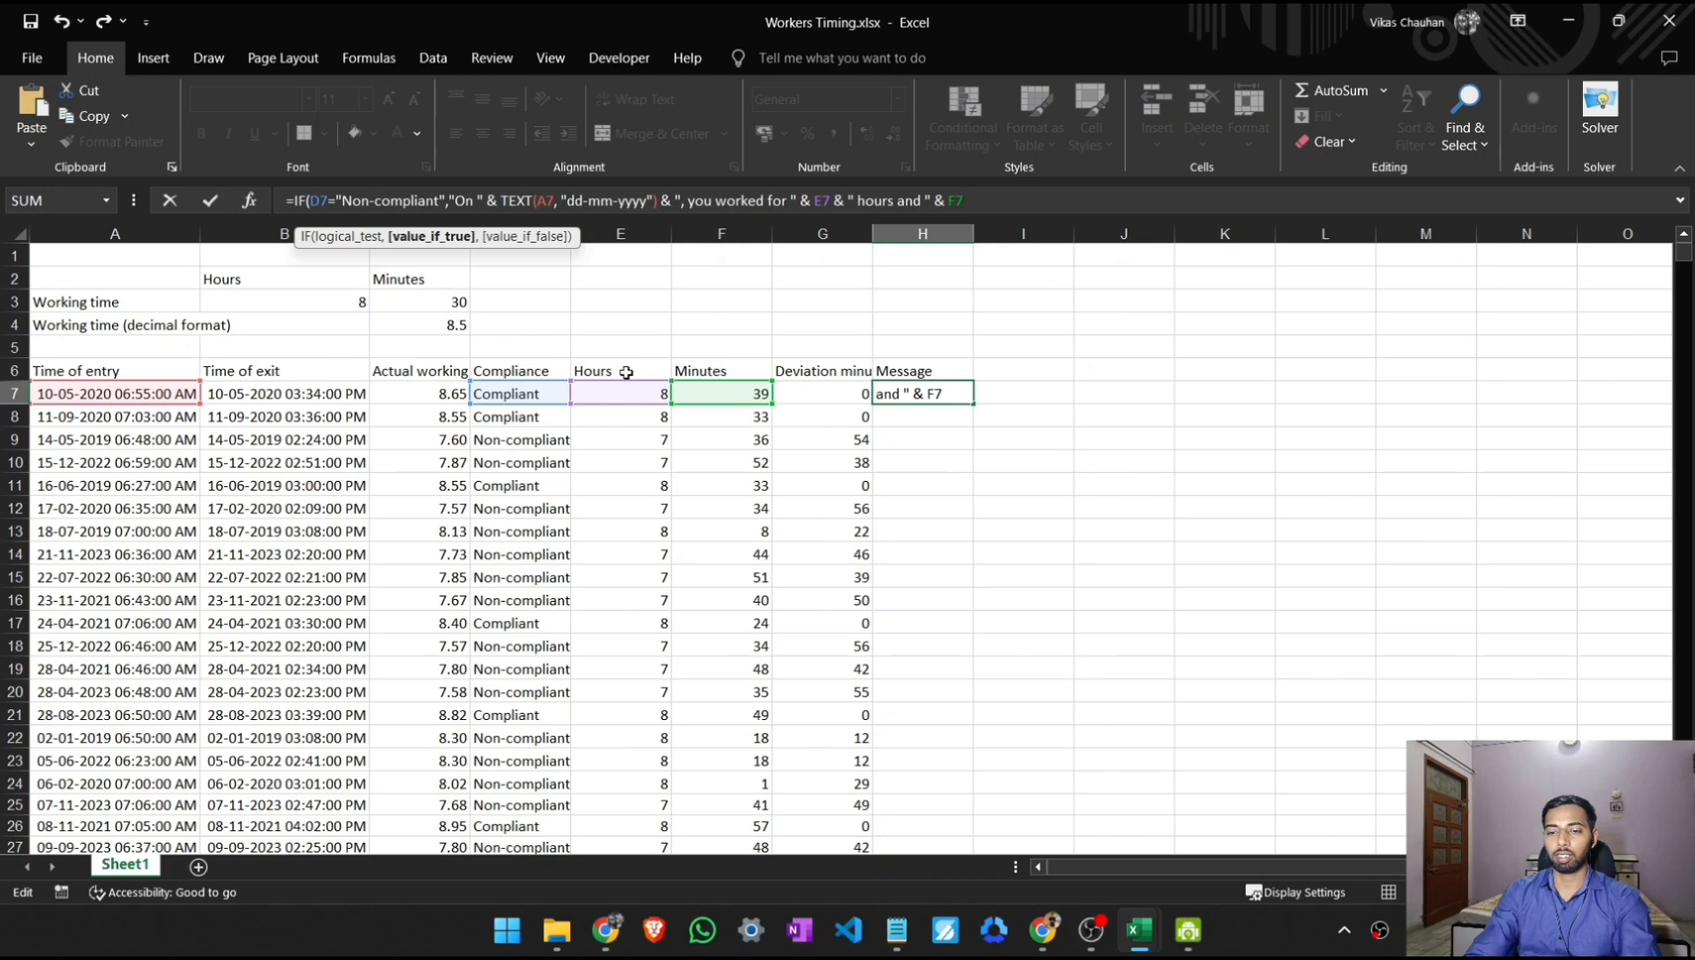
pyautogui.write(' "')
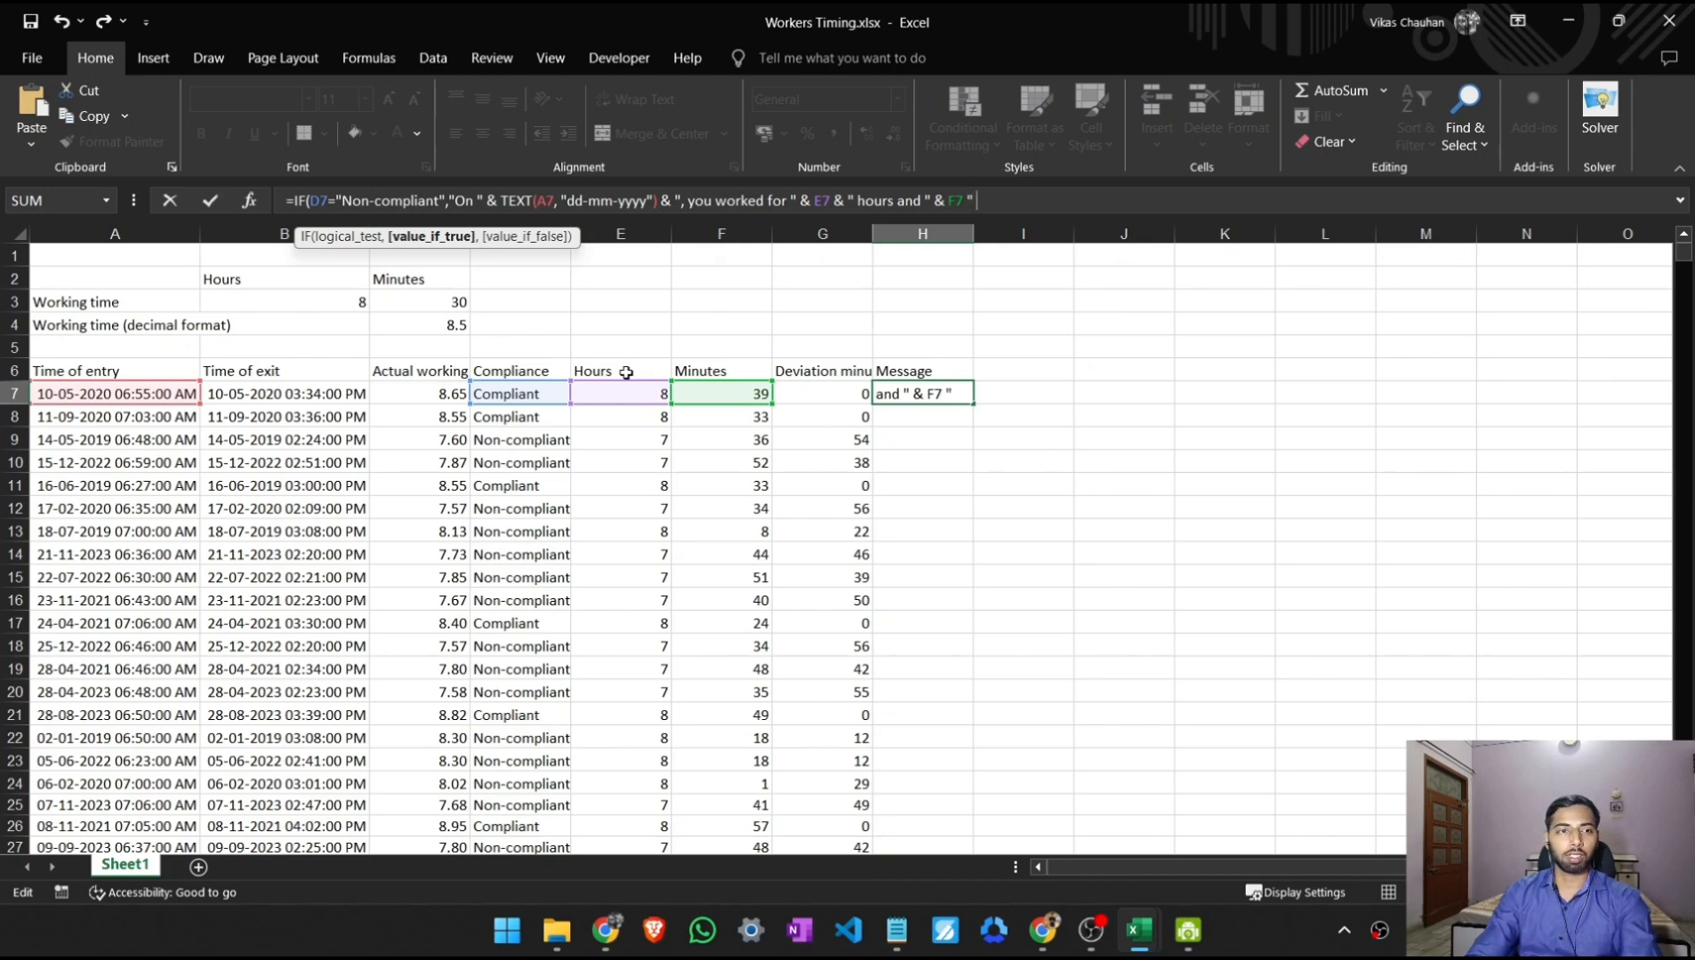
pyautogui.write(' minutes')
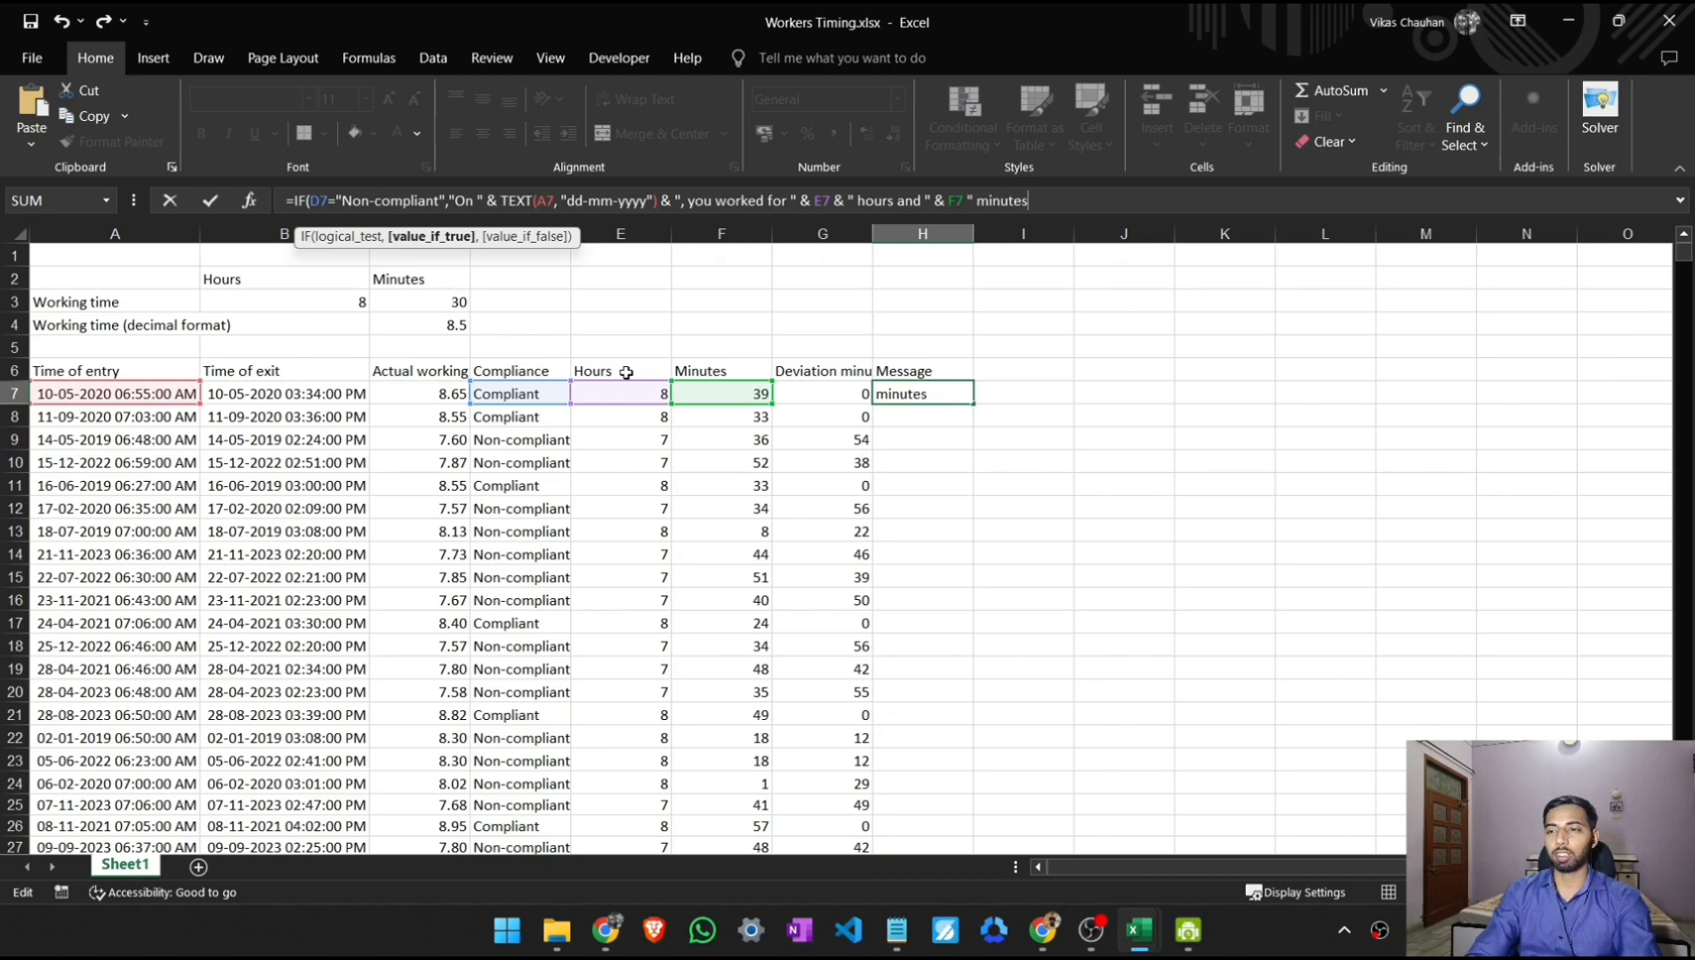
# - Append the minutes worked from F7 and start the text " minutes", joining the two with an & operator
pyautogui.press('Left')
pyautogui.press('Left')
pyautogui.press('Left')
pyautogui.press('Left')
pyautogui.press('Left')
pyautogui.press('Left')
pyautogui.press('Left')
pyautogui.press('Left')
pyautogui.press('Left')
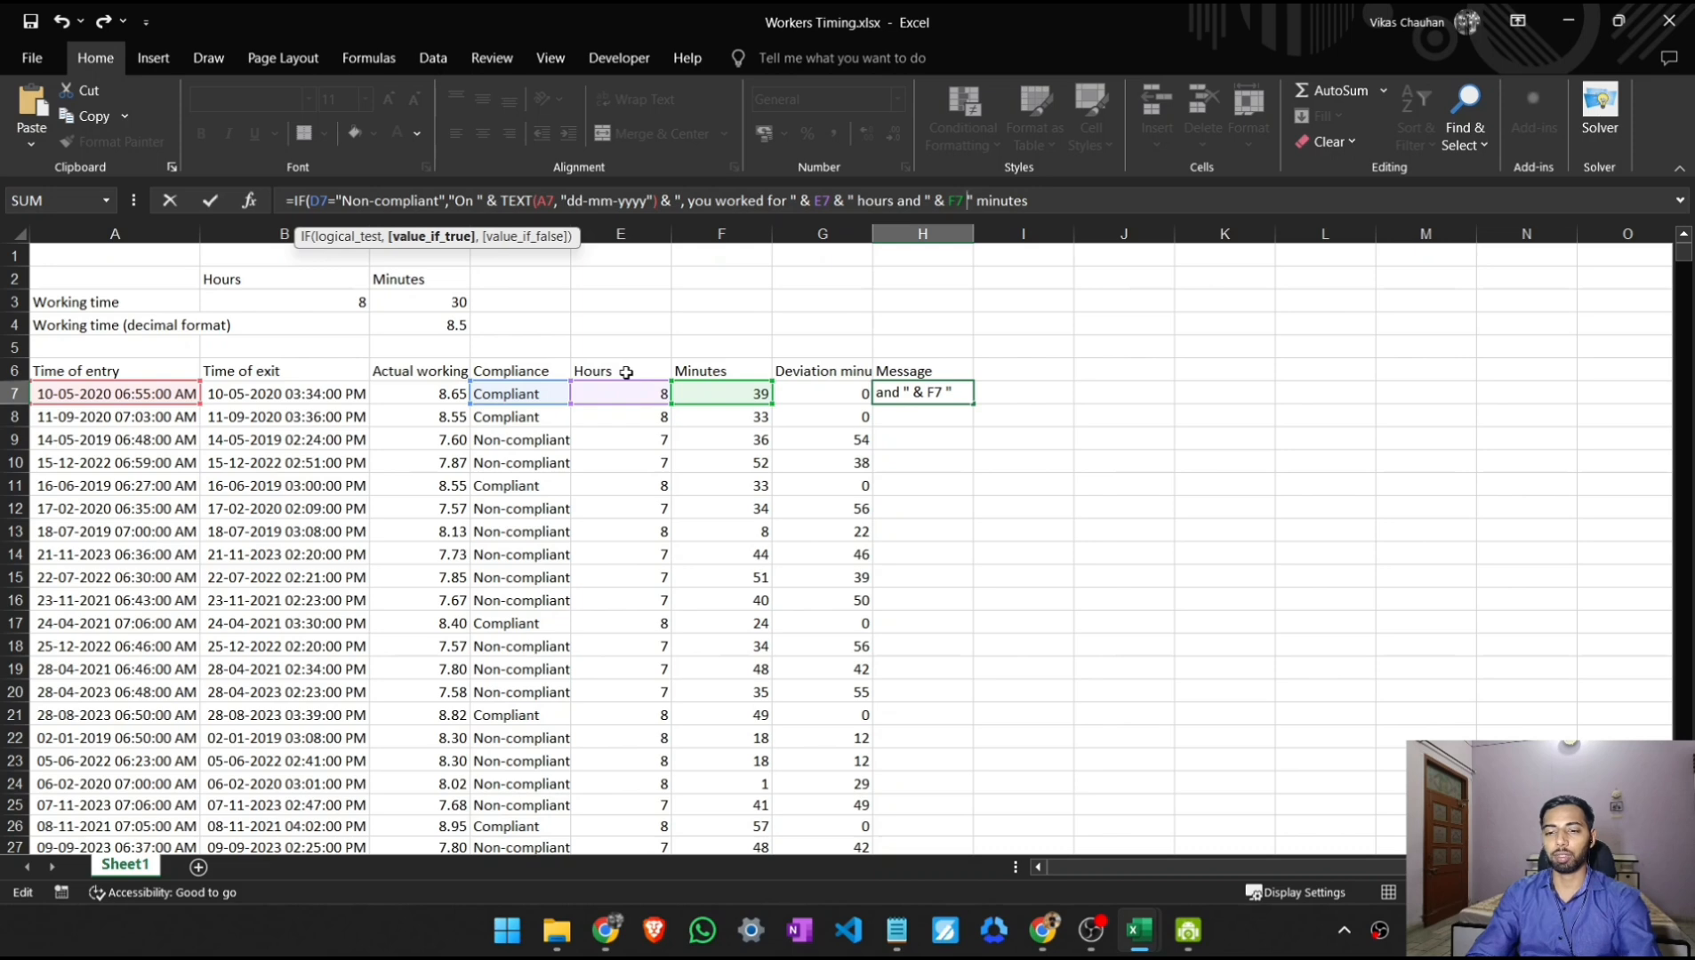
pyautogui.write('&')
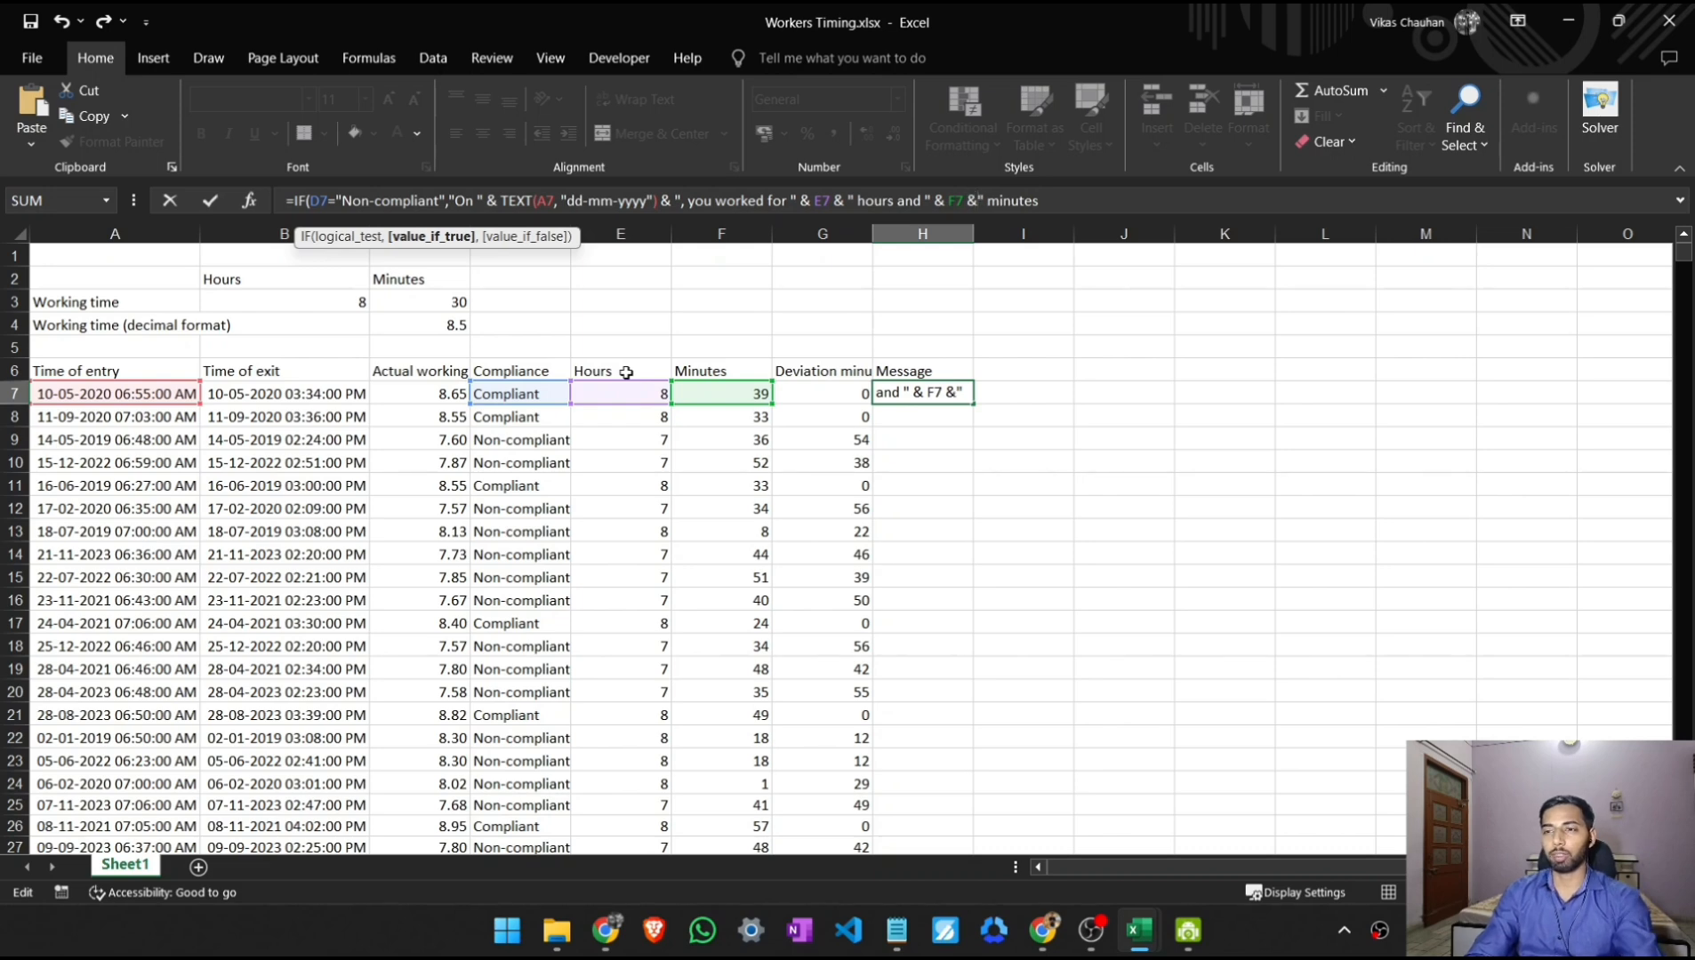
pyautogui.press('Right')
pyautogui.press('Right')
pyautogui.press('Right')
pyautogui.press('Right')
pyautogui.press('Right')
pyautogui.press('Right')
pyautogui.press('Right')
pyautogui.press('Right')
pyautogui.press('Right')
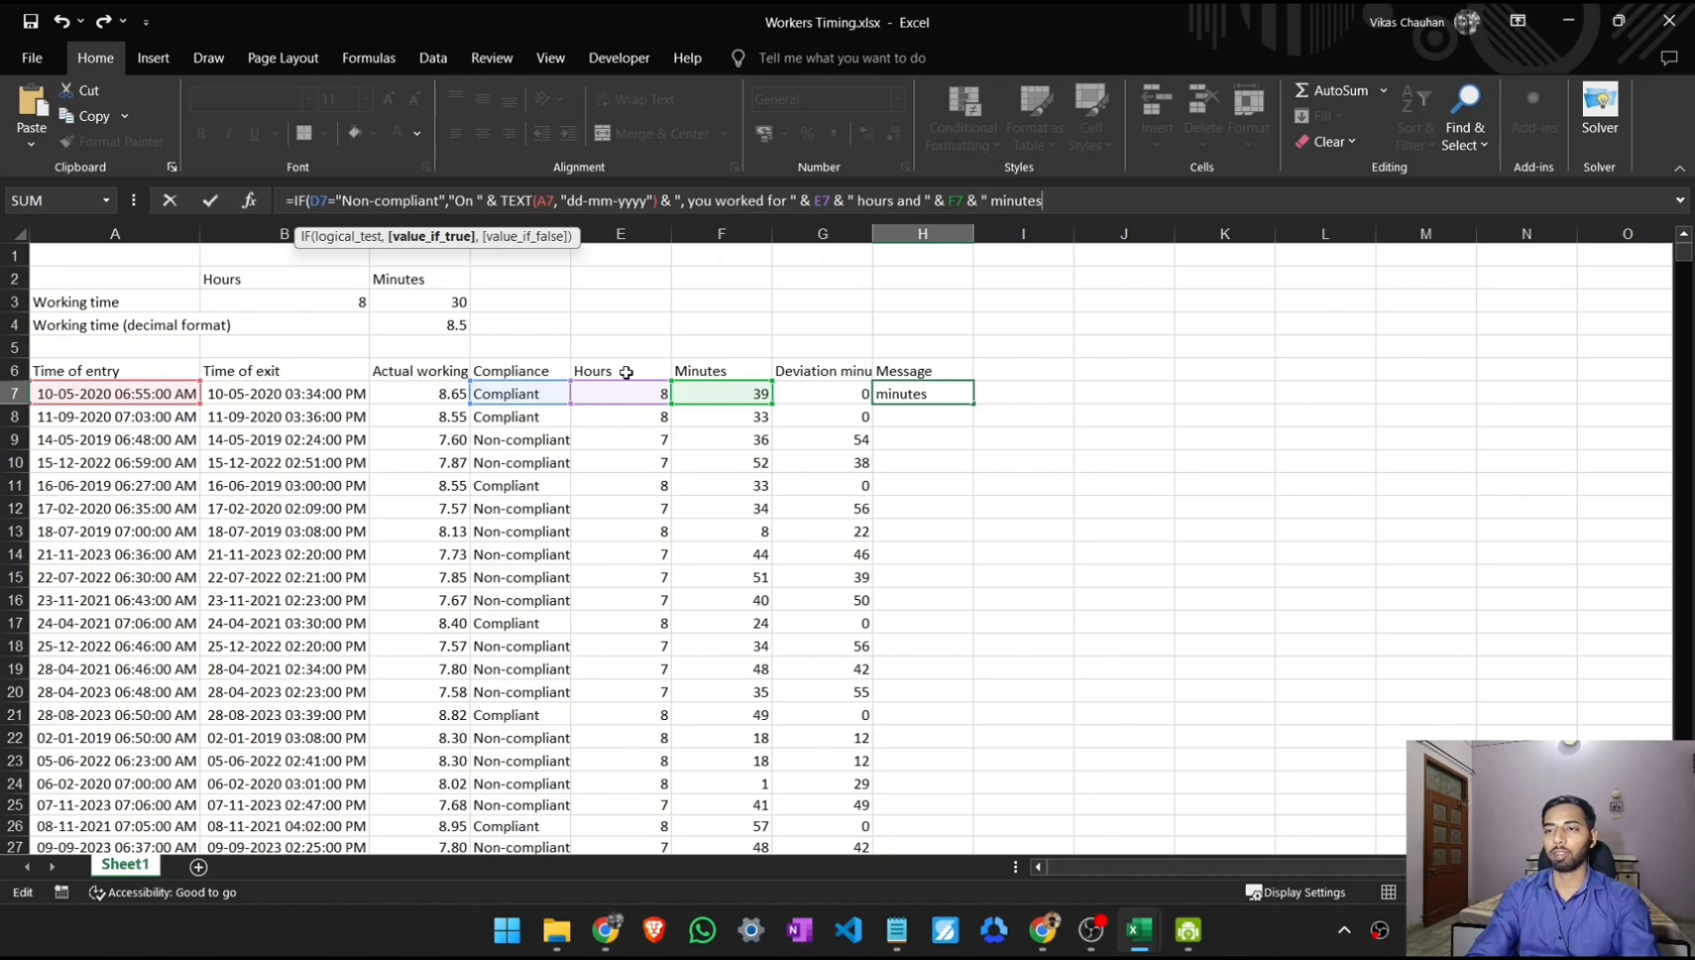
# - Continue the text after "minutes" with " less than the contracted time of ", close it and add an & operator
pyautogui.write('les')
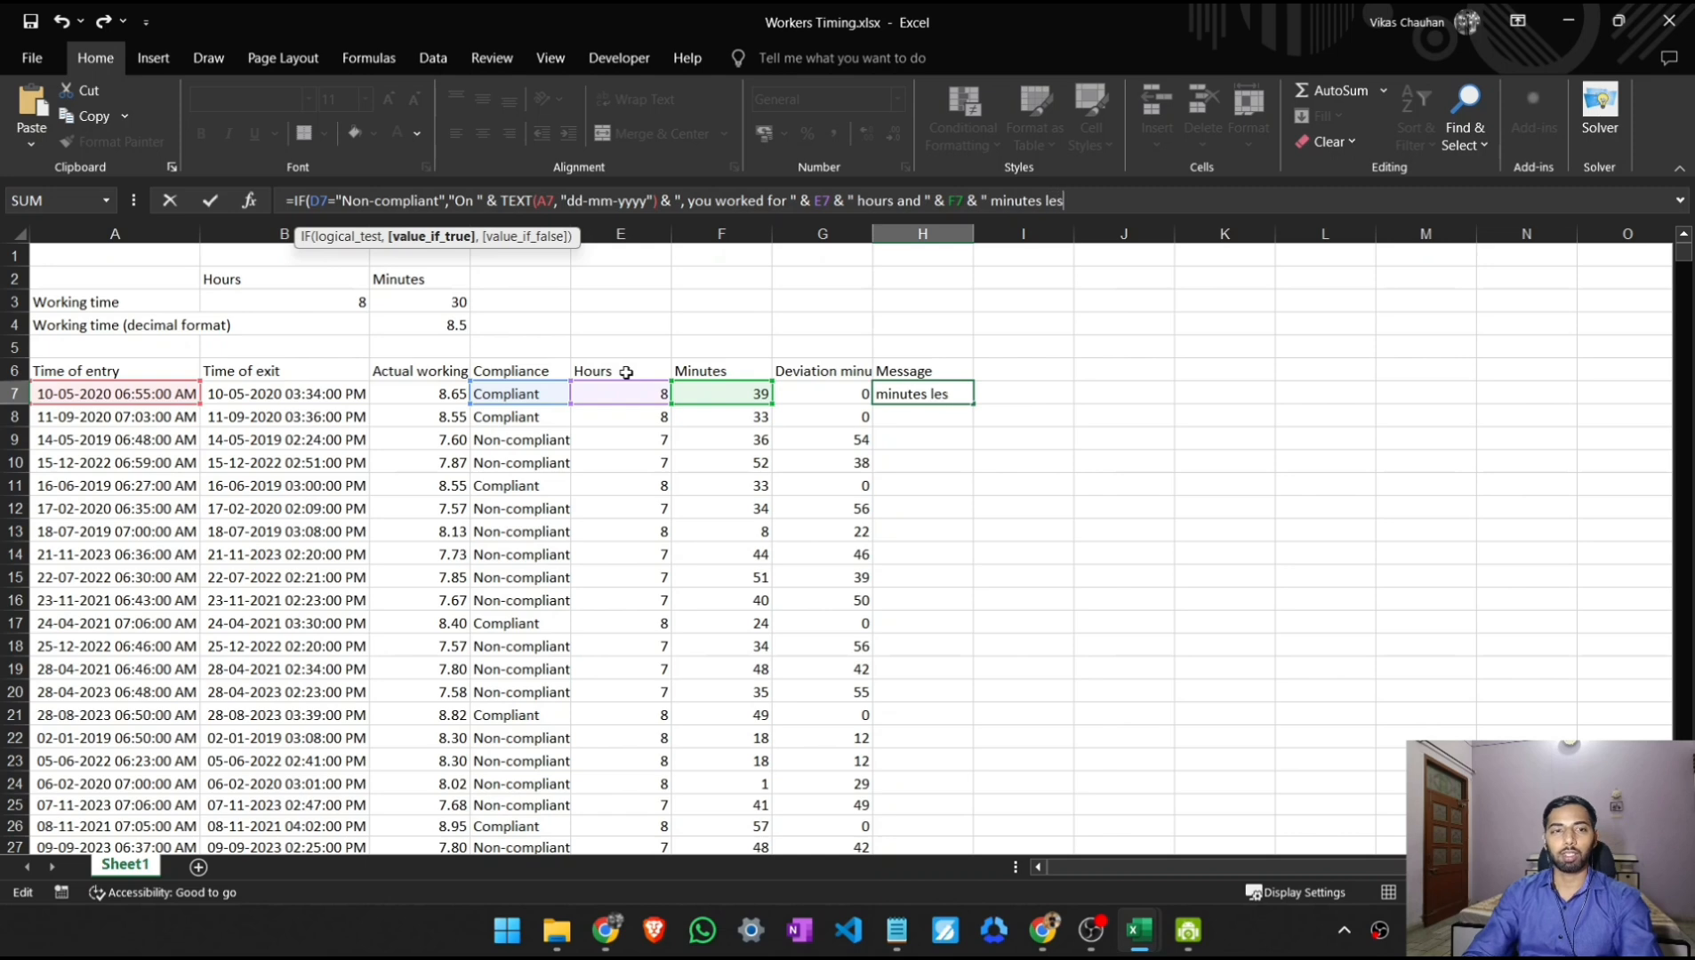
pyautogui.write('s than the')
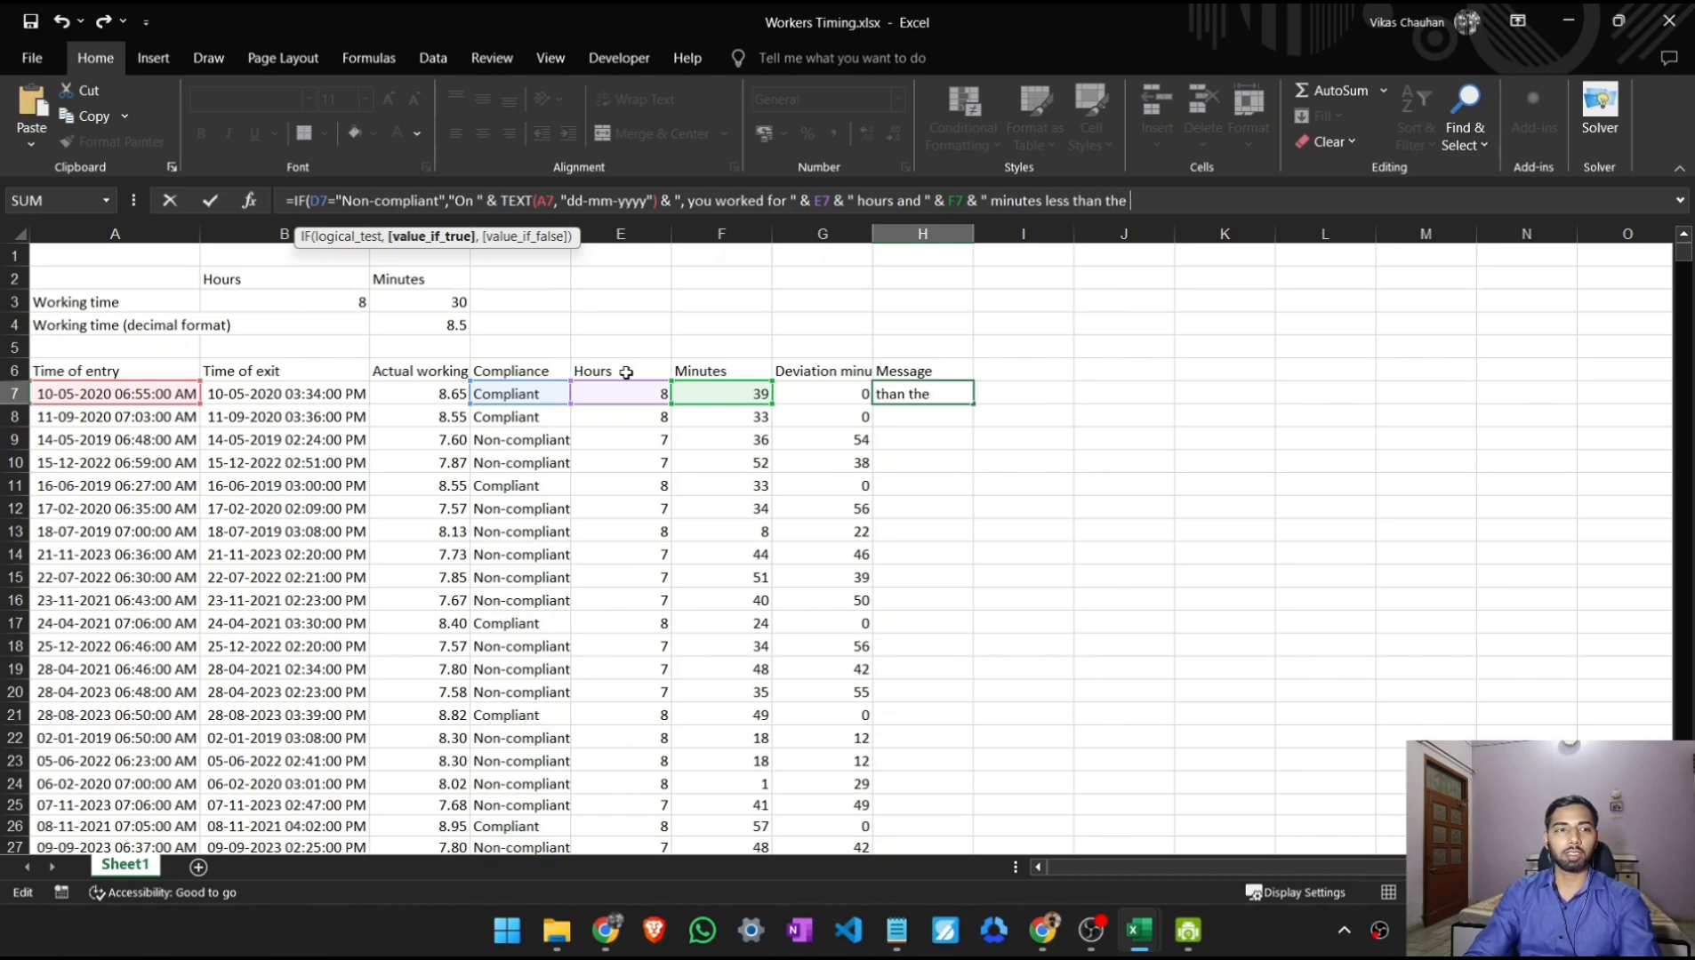
pyautogui.write(' contract')
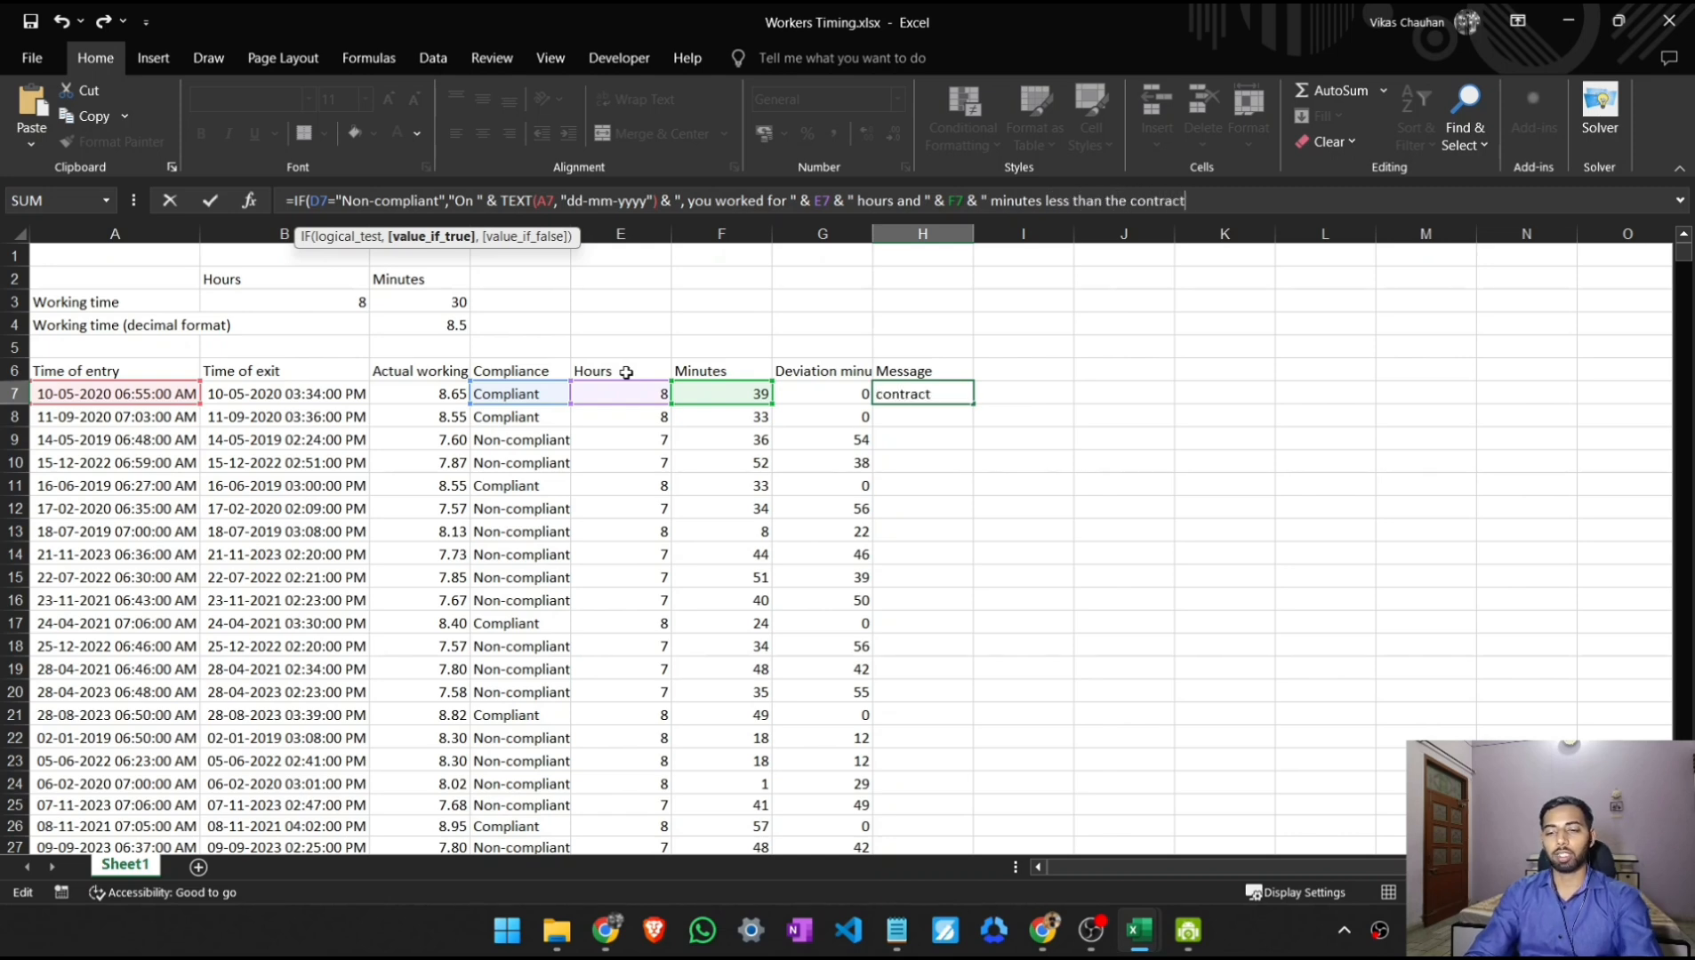
pyautogui.write('ed time of')
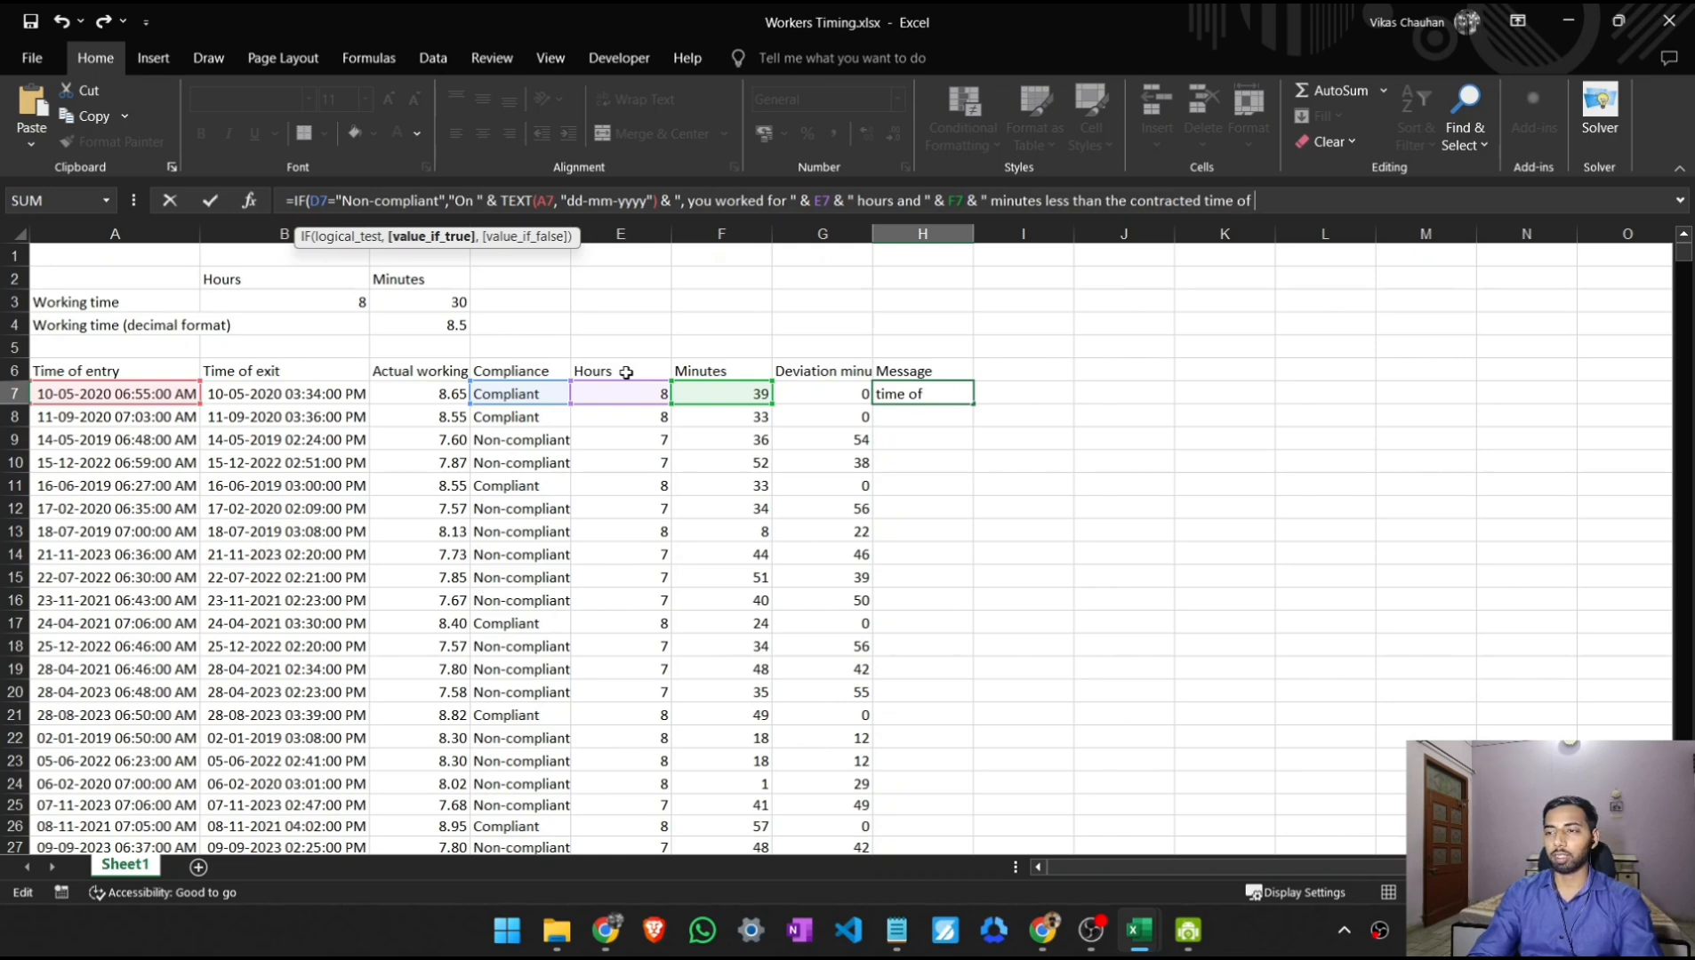
pyautogui.write(' "')
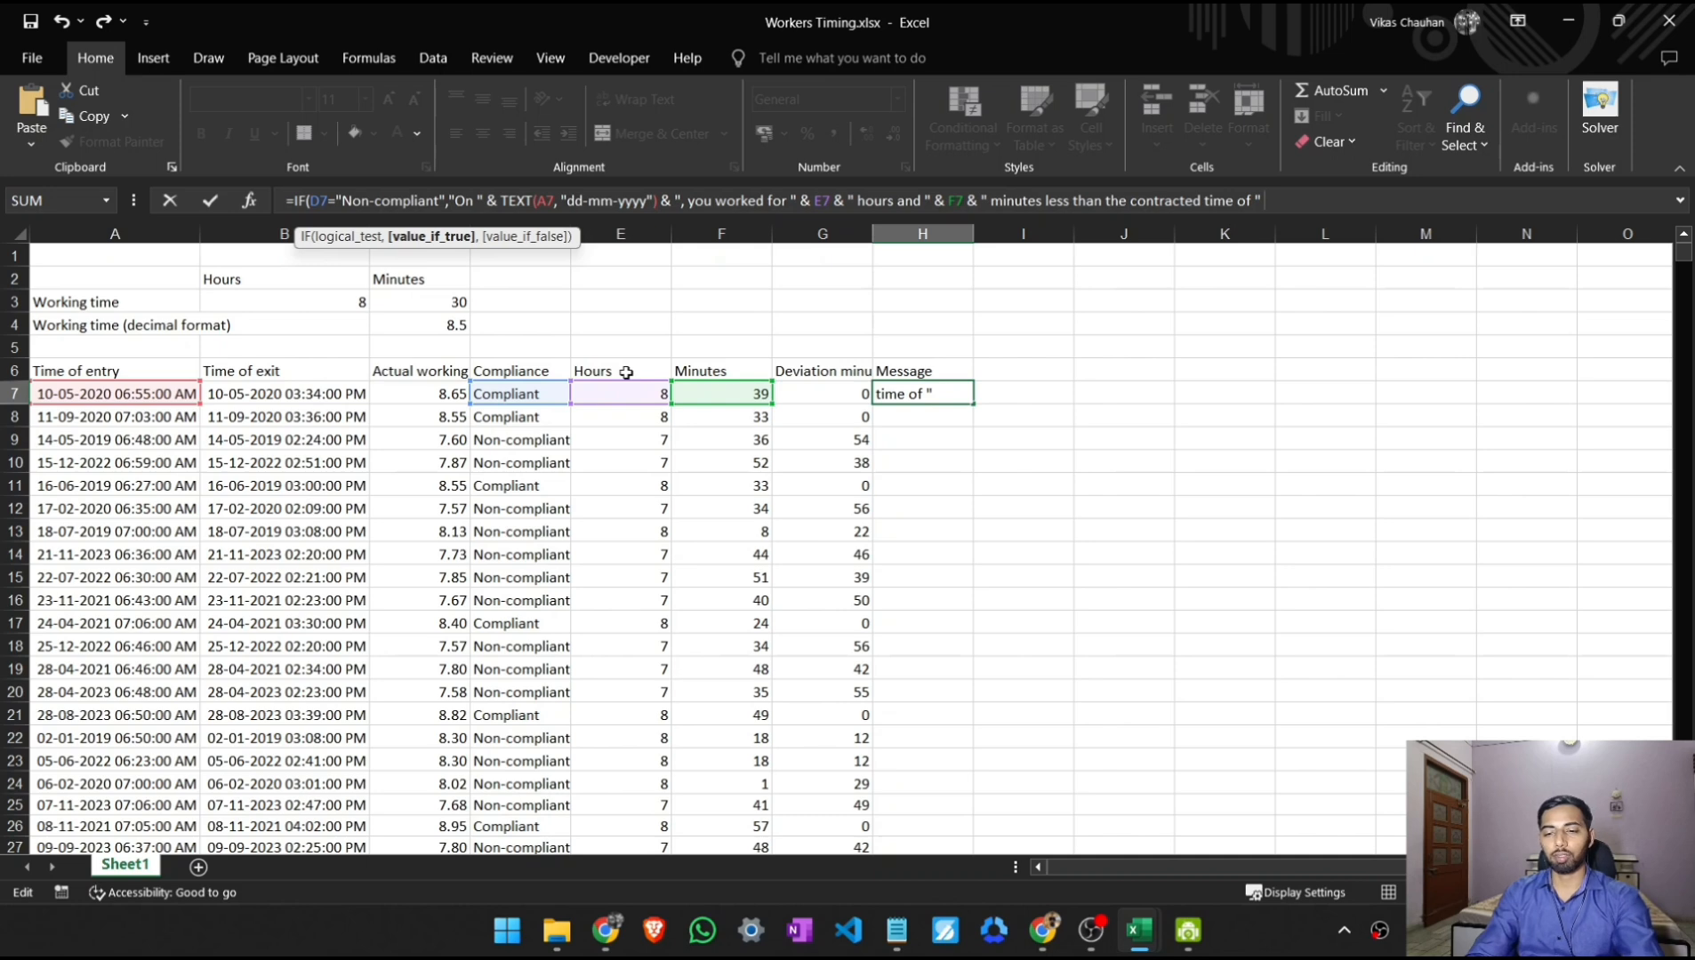
pyautogui.write(' &')
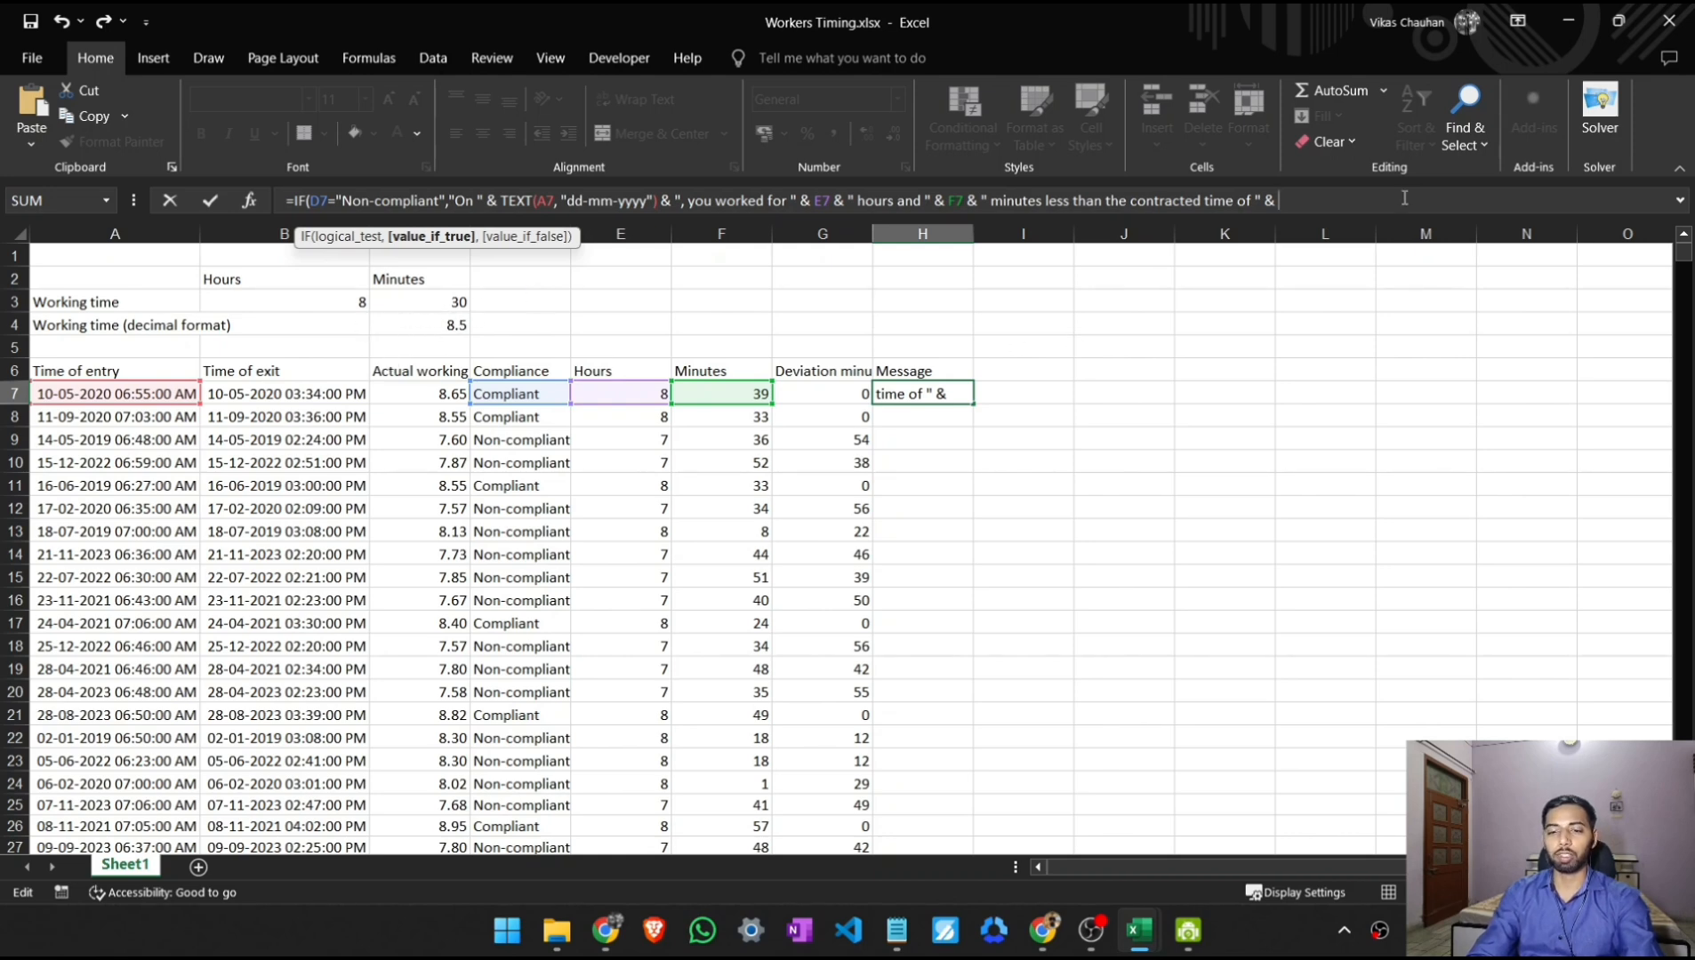
# - Append the absolute reference $C$4 to the message, followed by an & operator and an opening quotation mark
pyautogui.write('$')
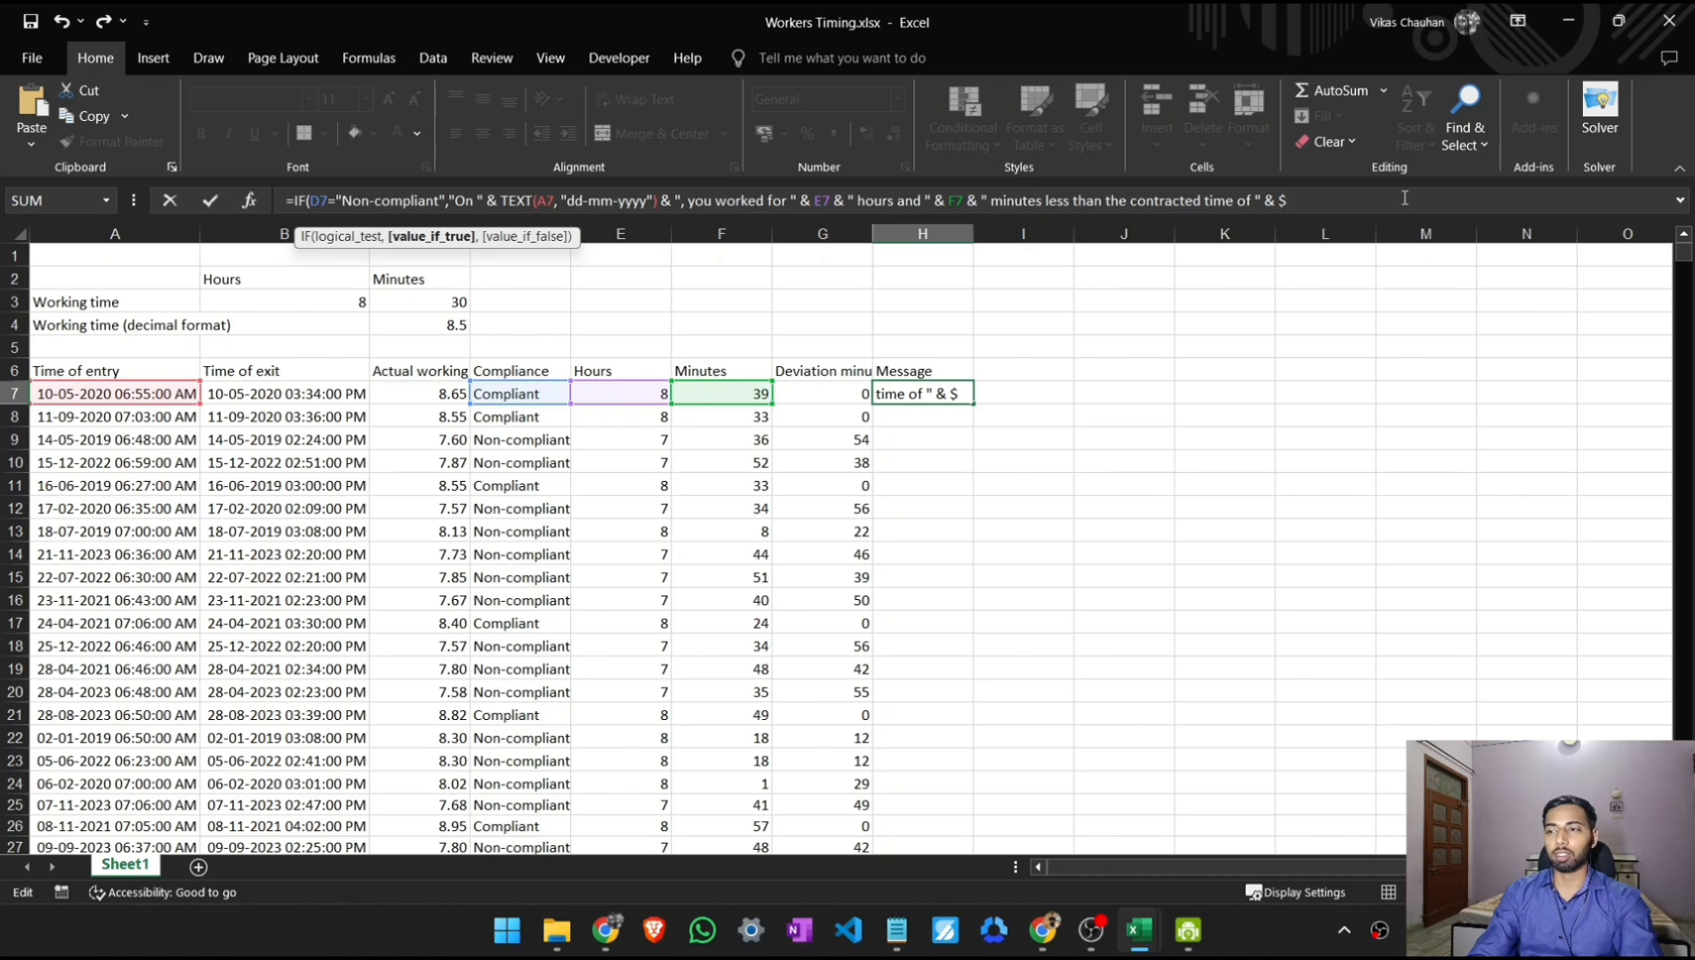
pyautogui.write('C')
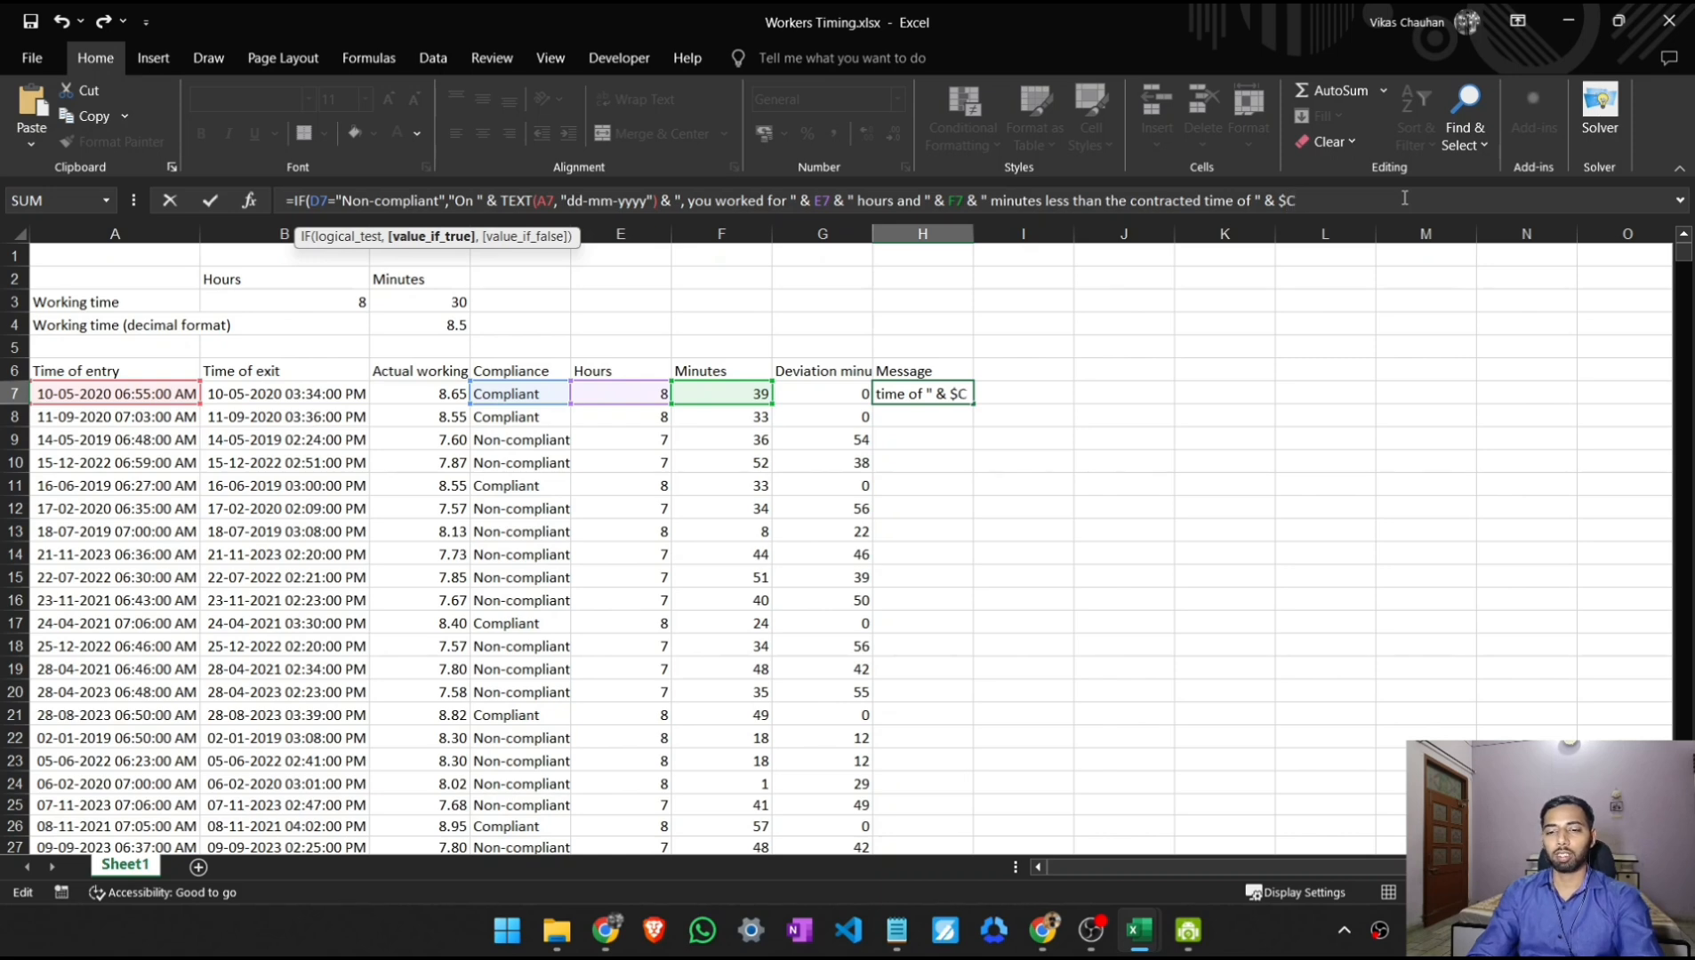
pyautogui.write('$4')
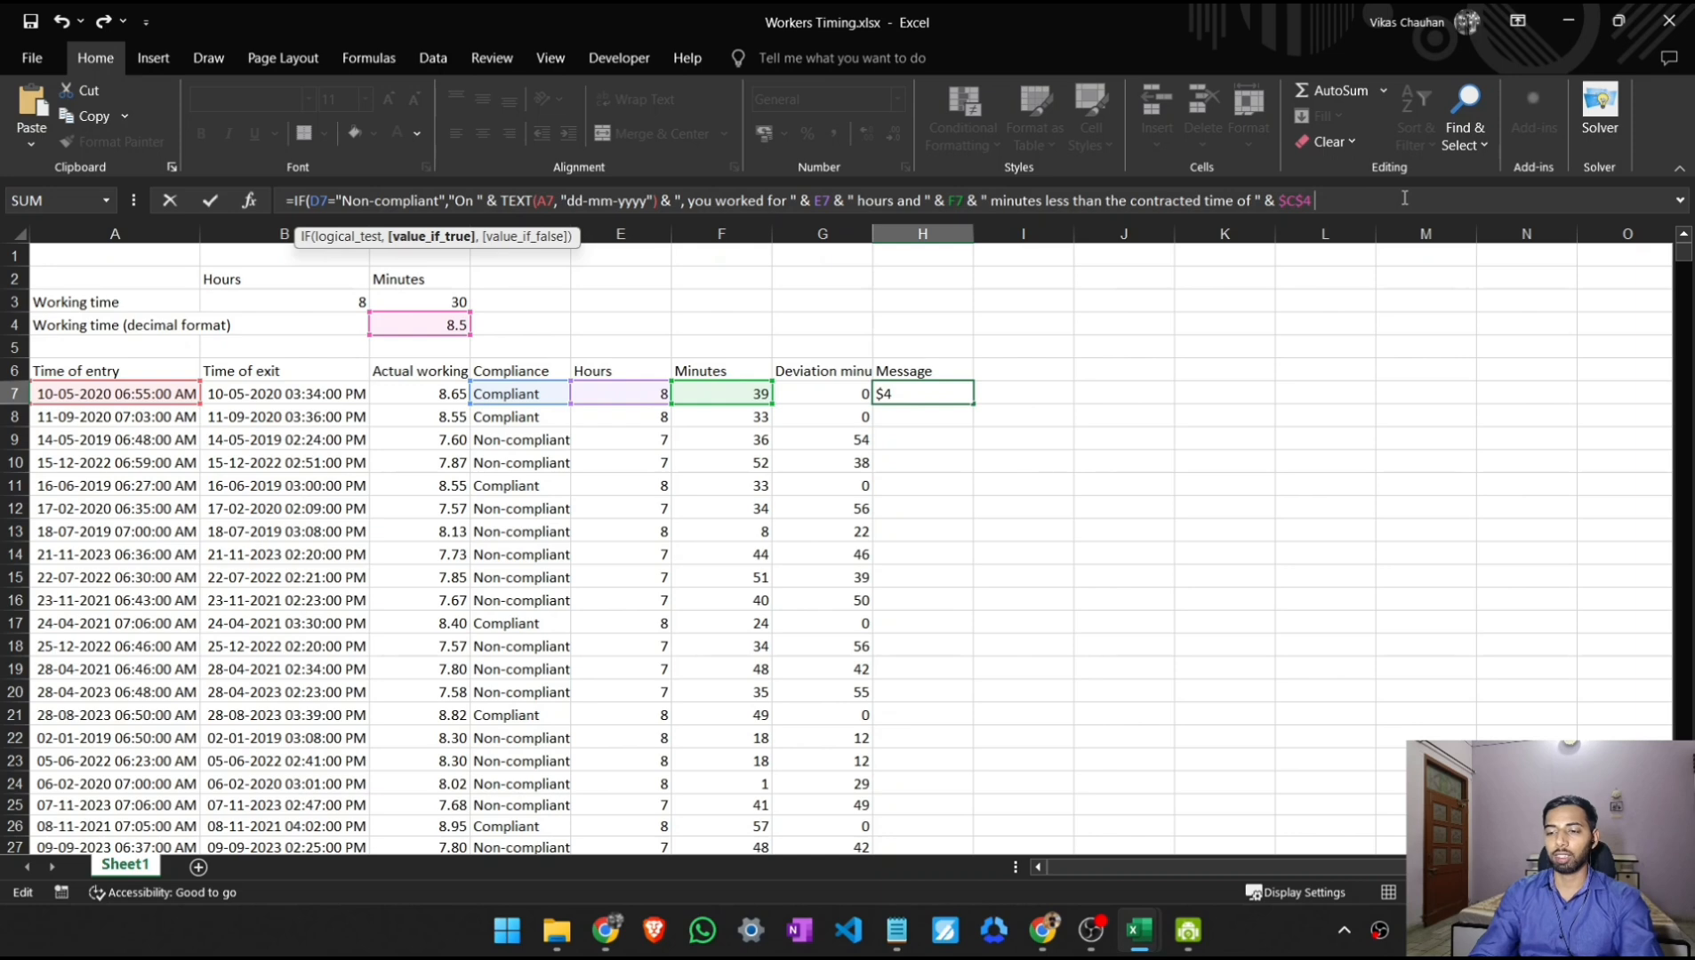
pyautogui.write(' &')
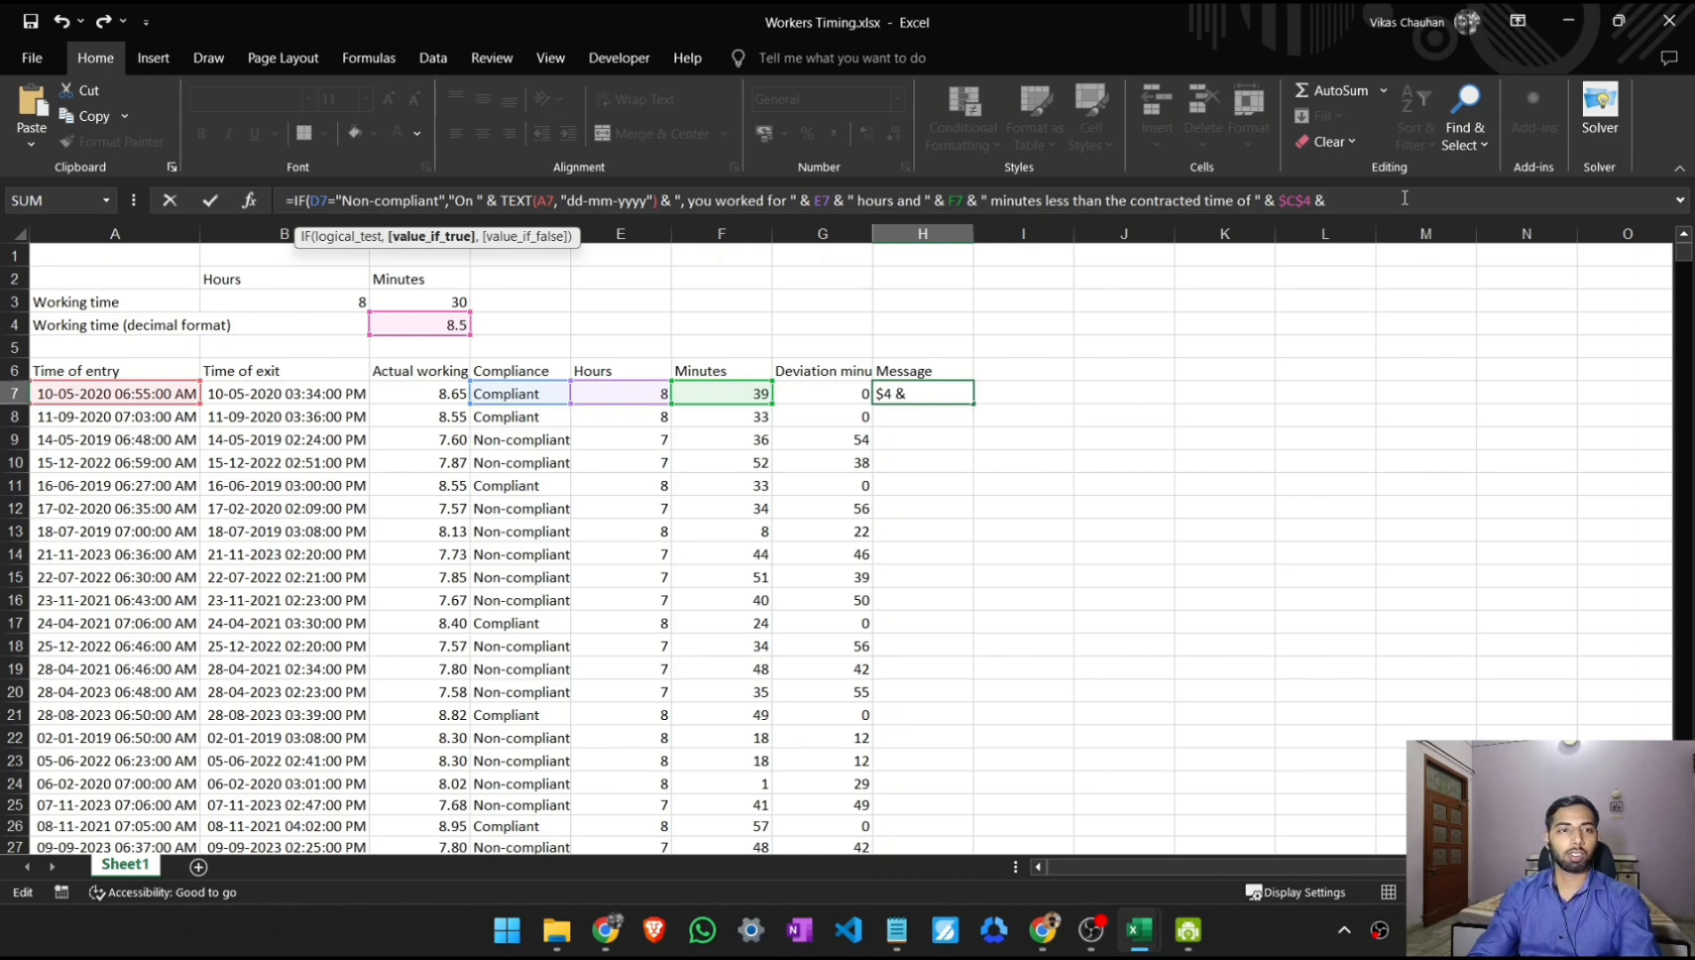
pyautogui.write(' "')
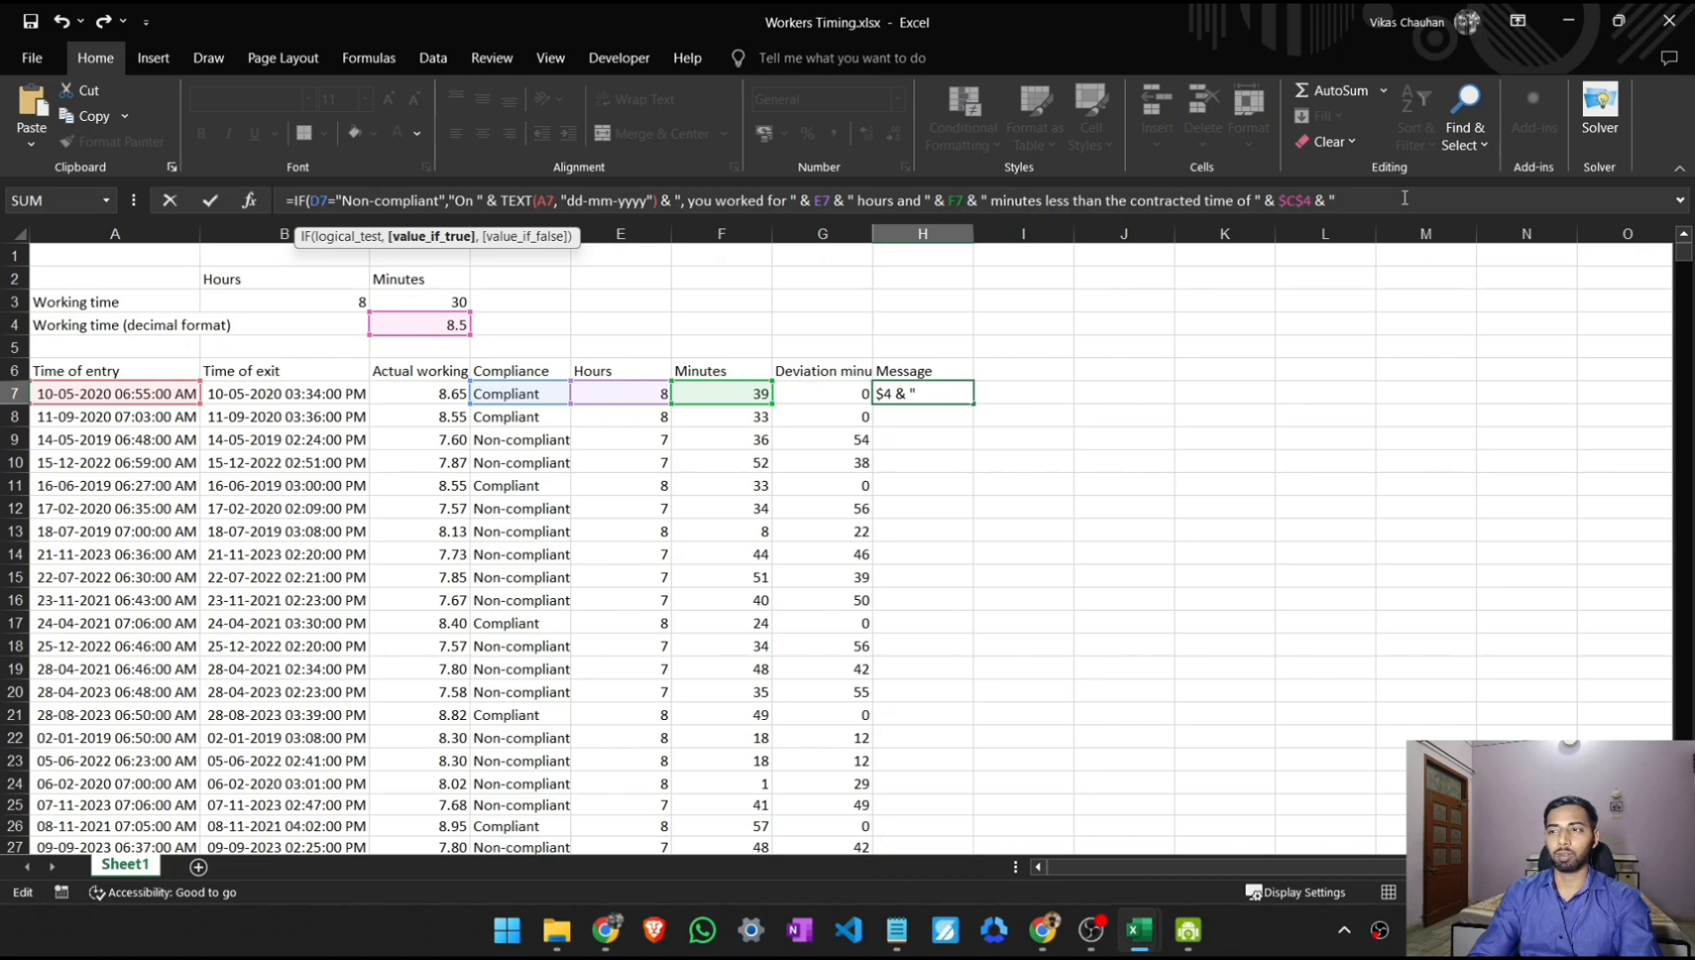
# - Change the contracted time reference to the working hours cell $B$3
pyautogui.press('BackSpace')
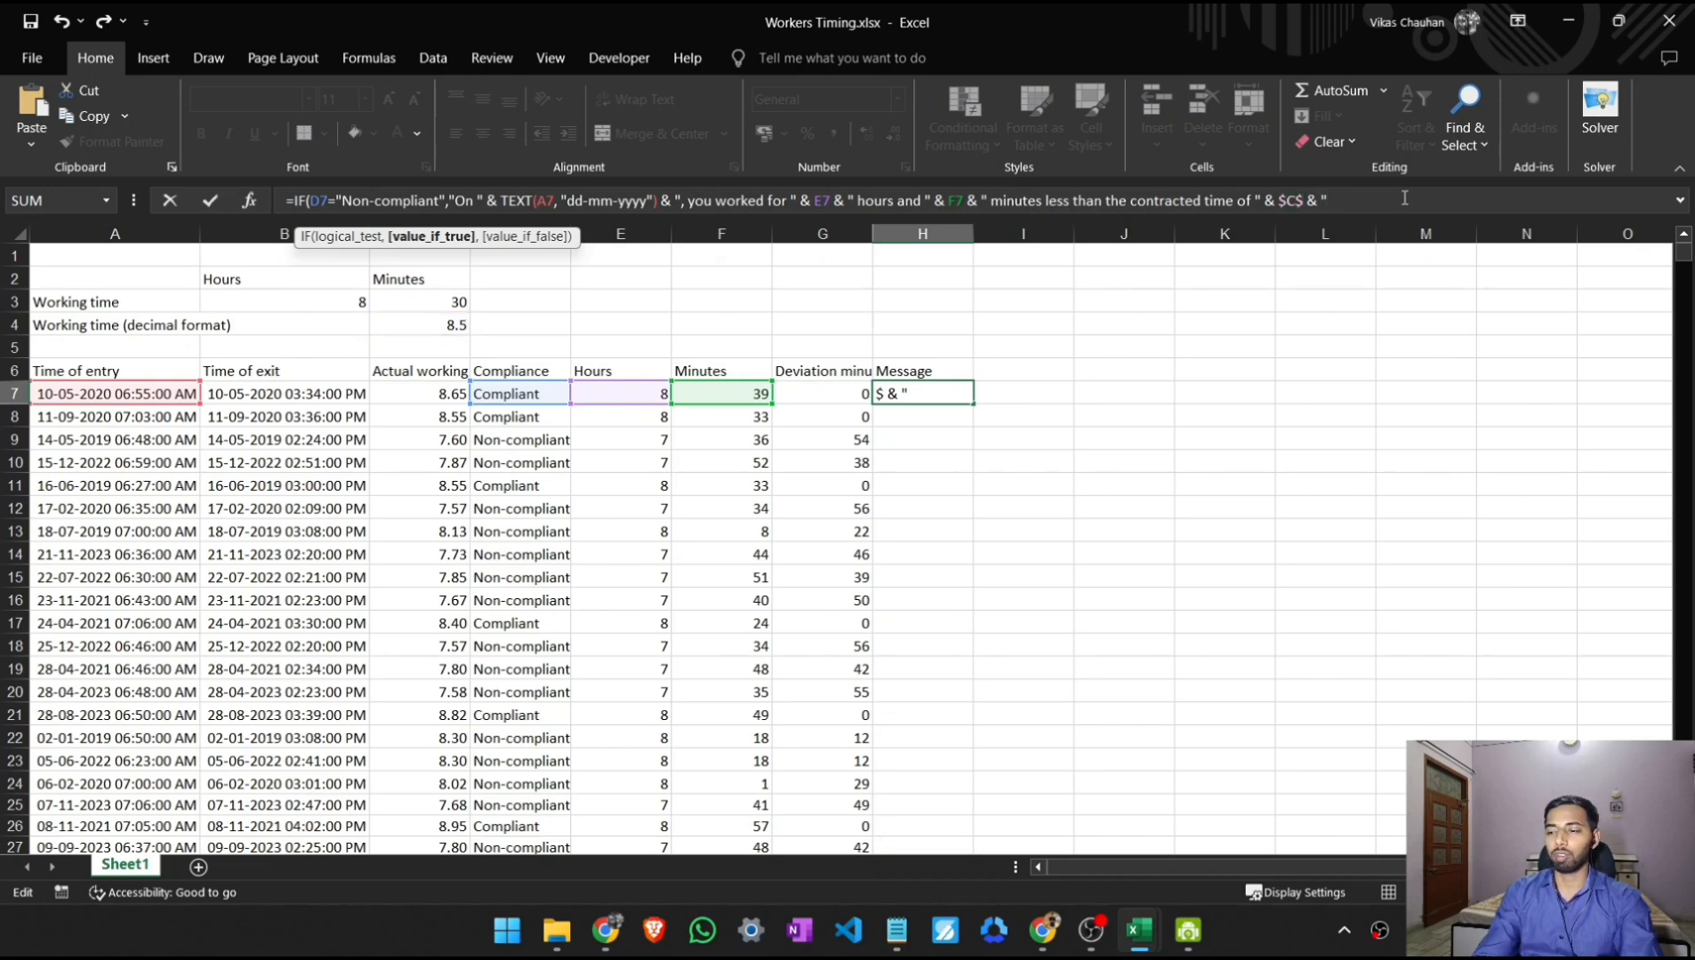
pyautogui.write('3')
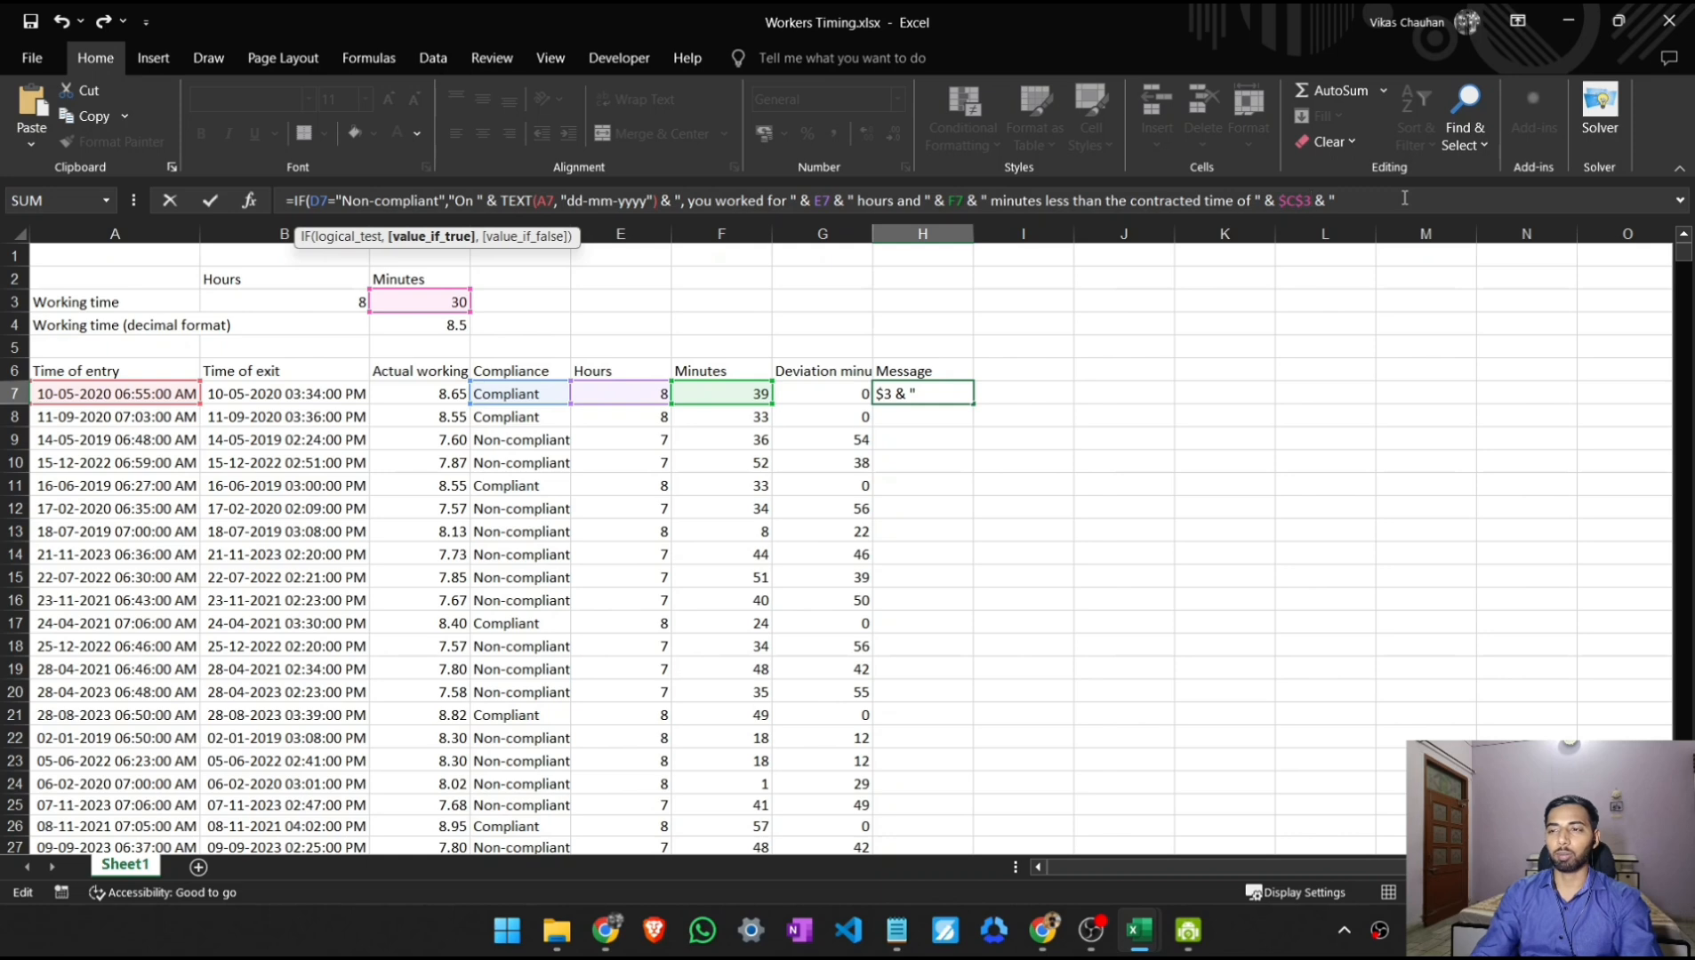
pyautogui.press('BackSpace')
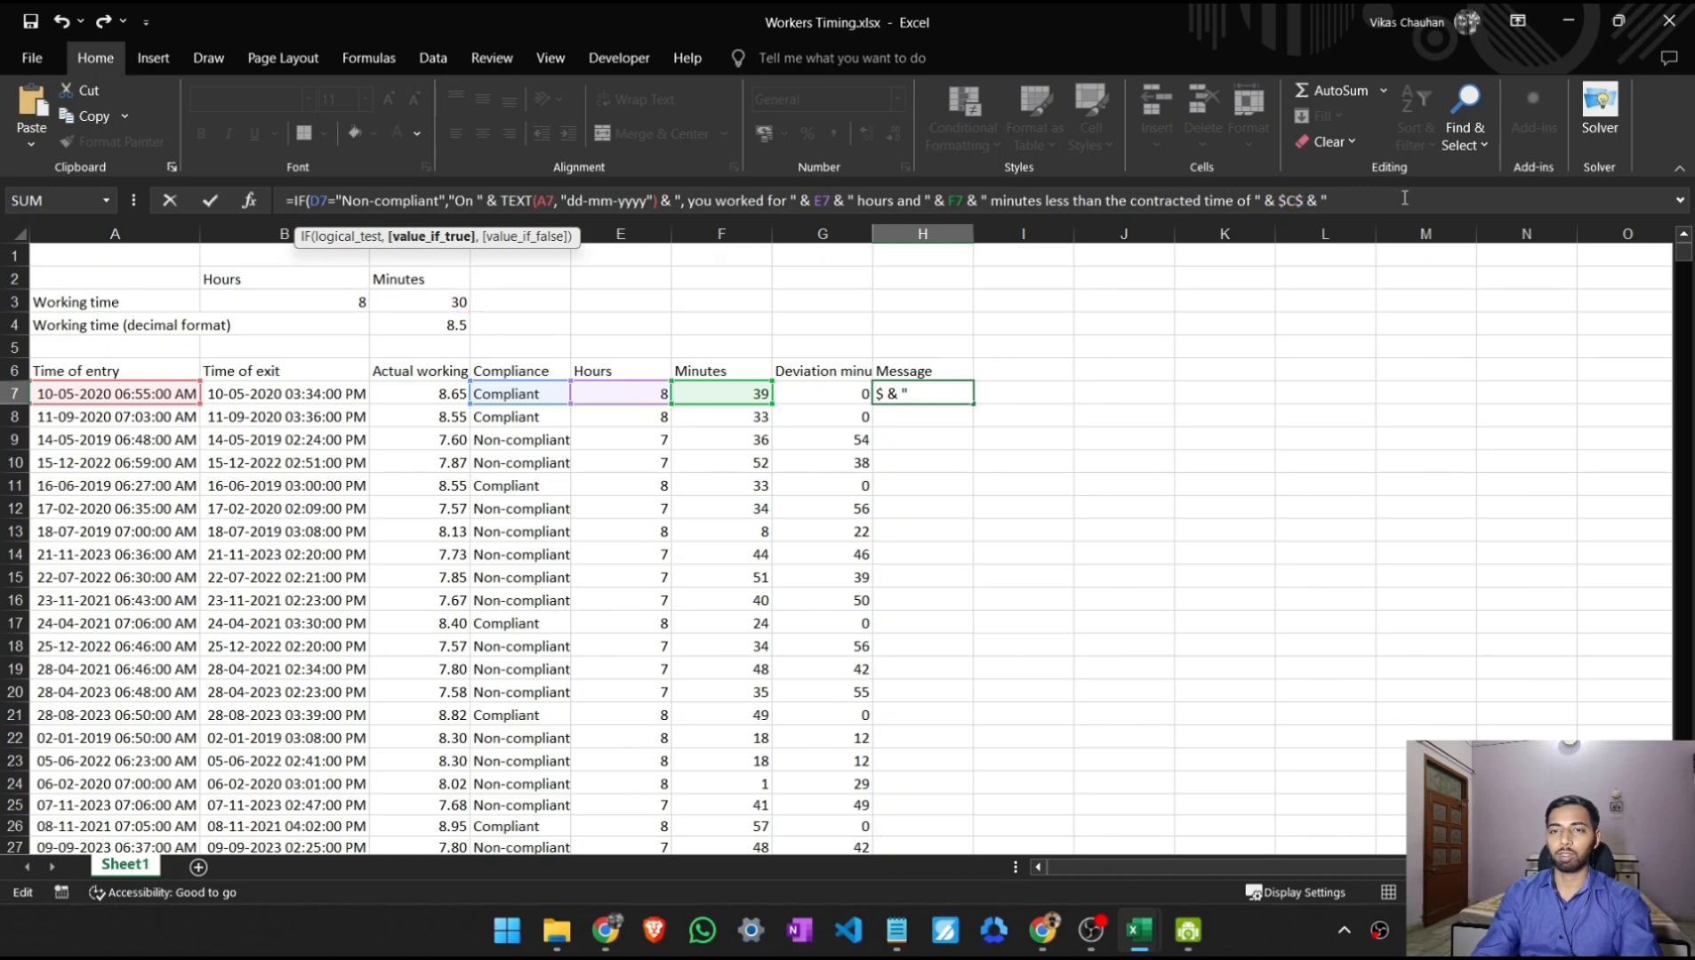
pyautogui.press('Left')
pyautogui.press('BackSpace')
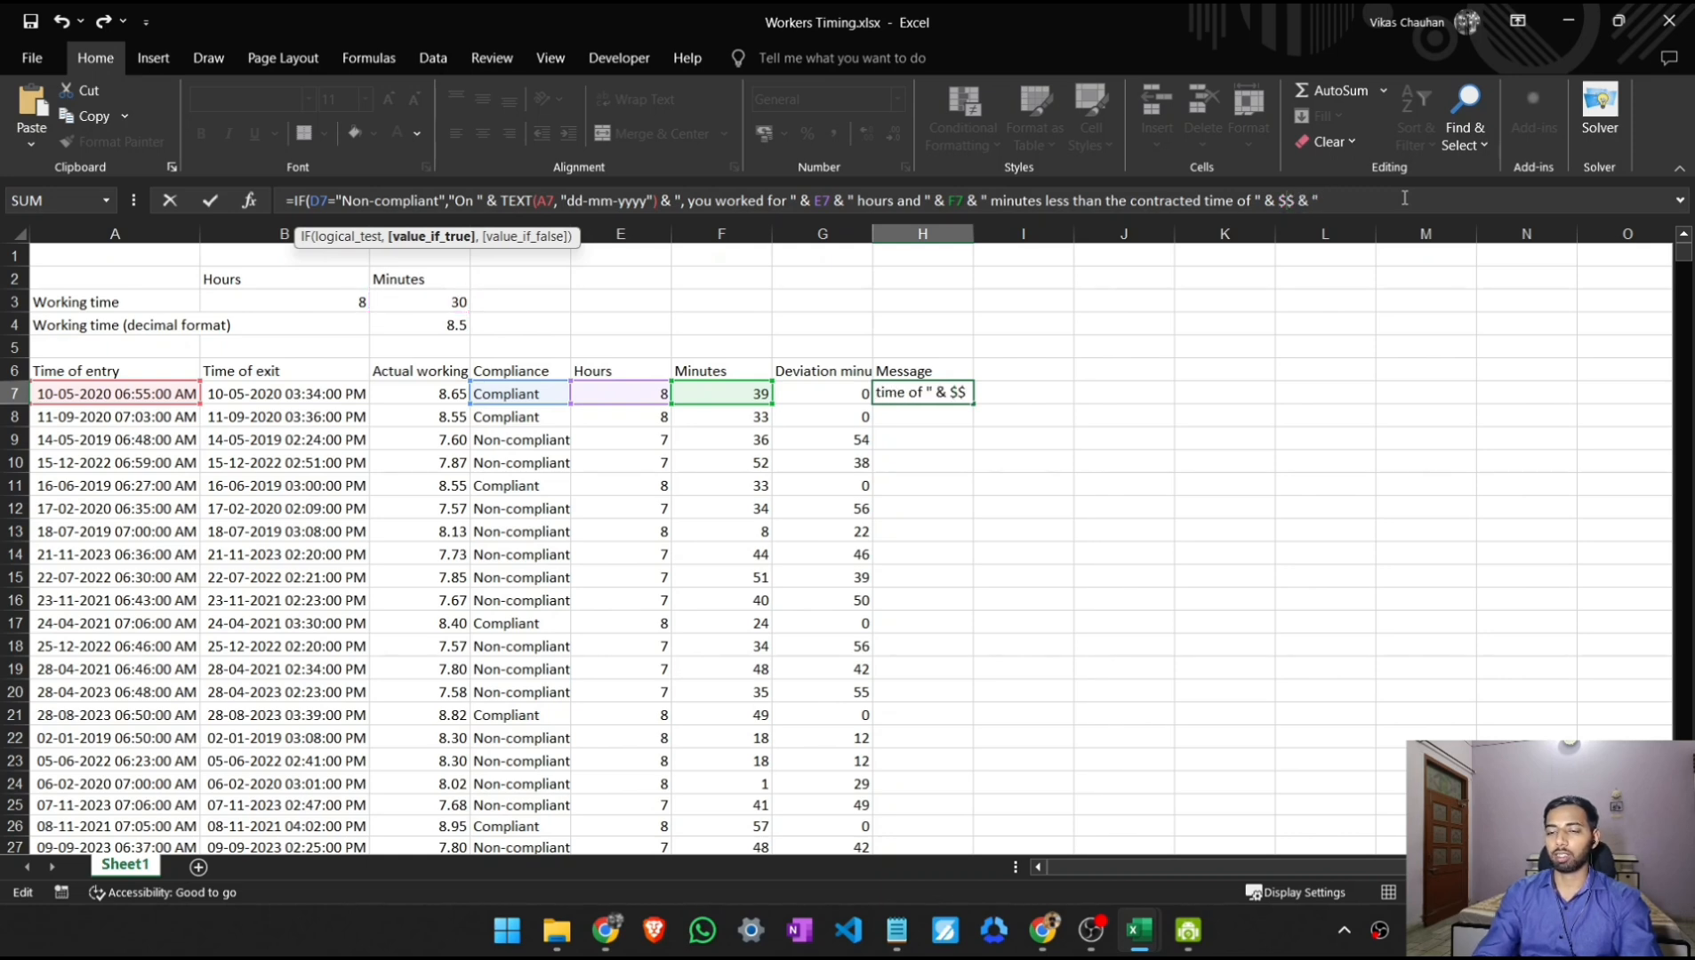
pyautogui.write('B')
pyautogui.press('Right')
pyautogui.write('3')
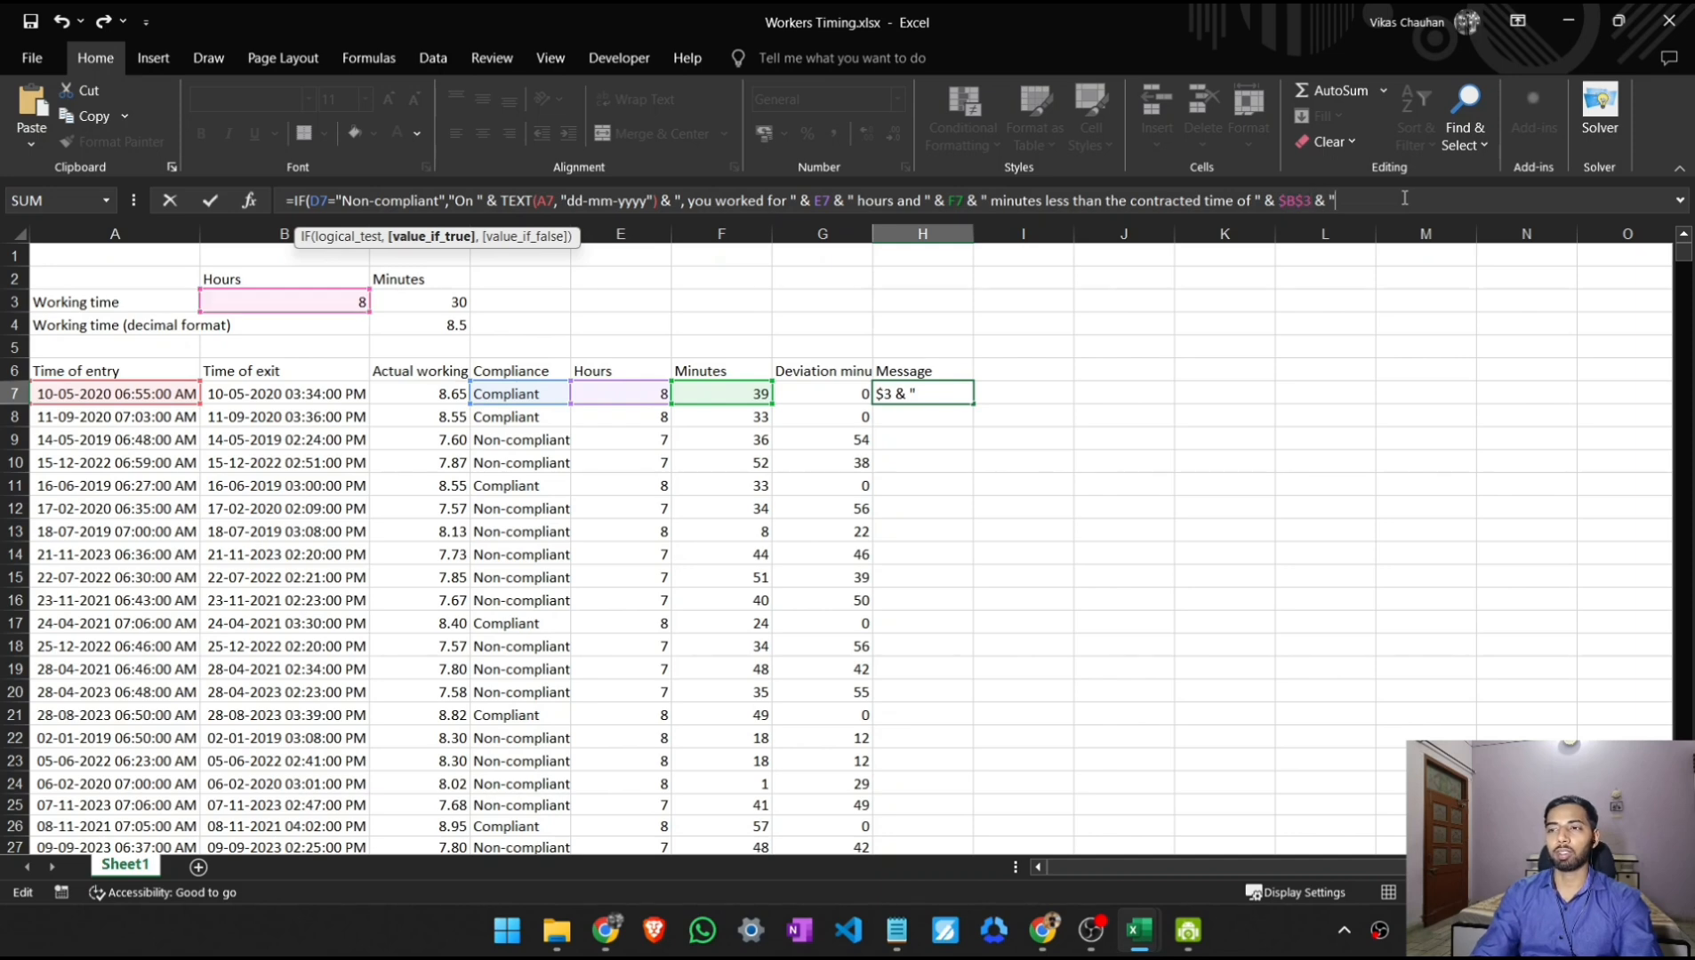
pyautogui.write(' & " ho')
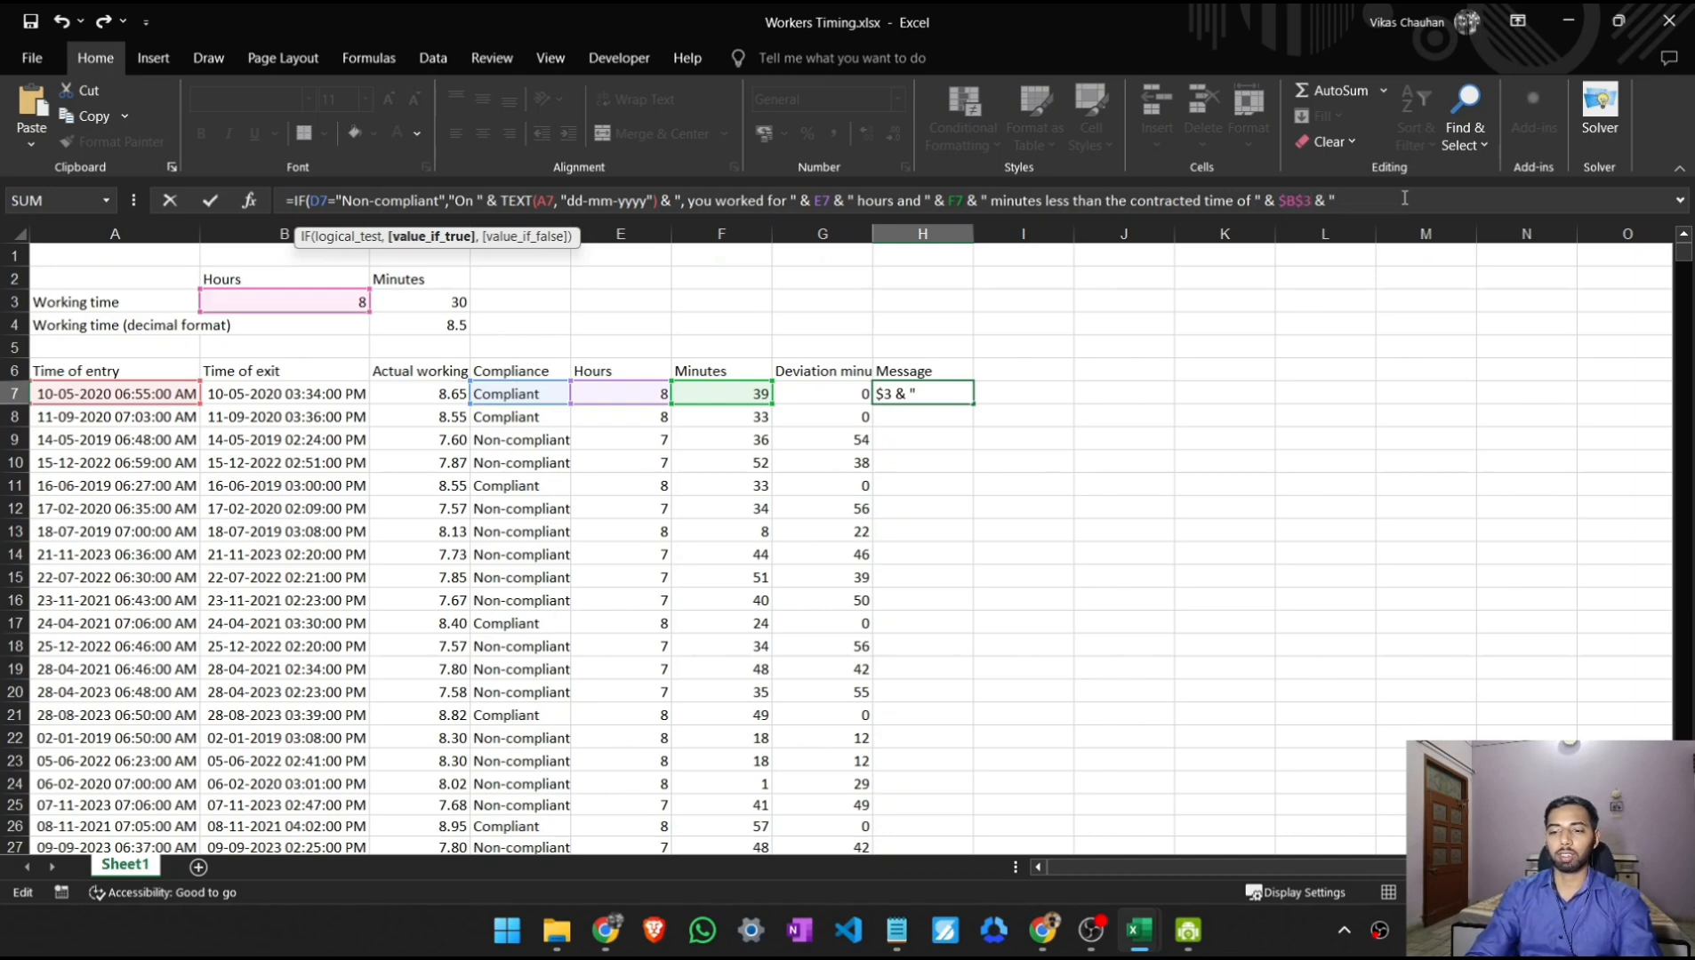
pyautogui.write('urs')
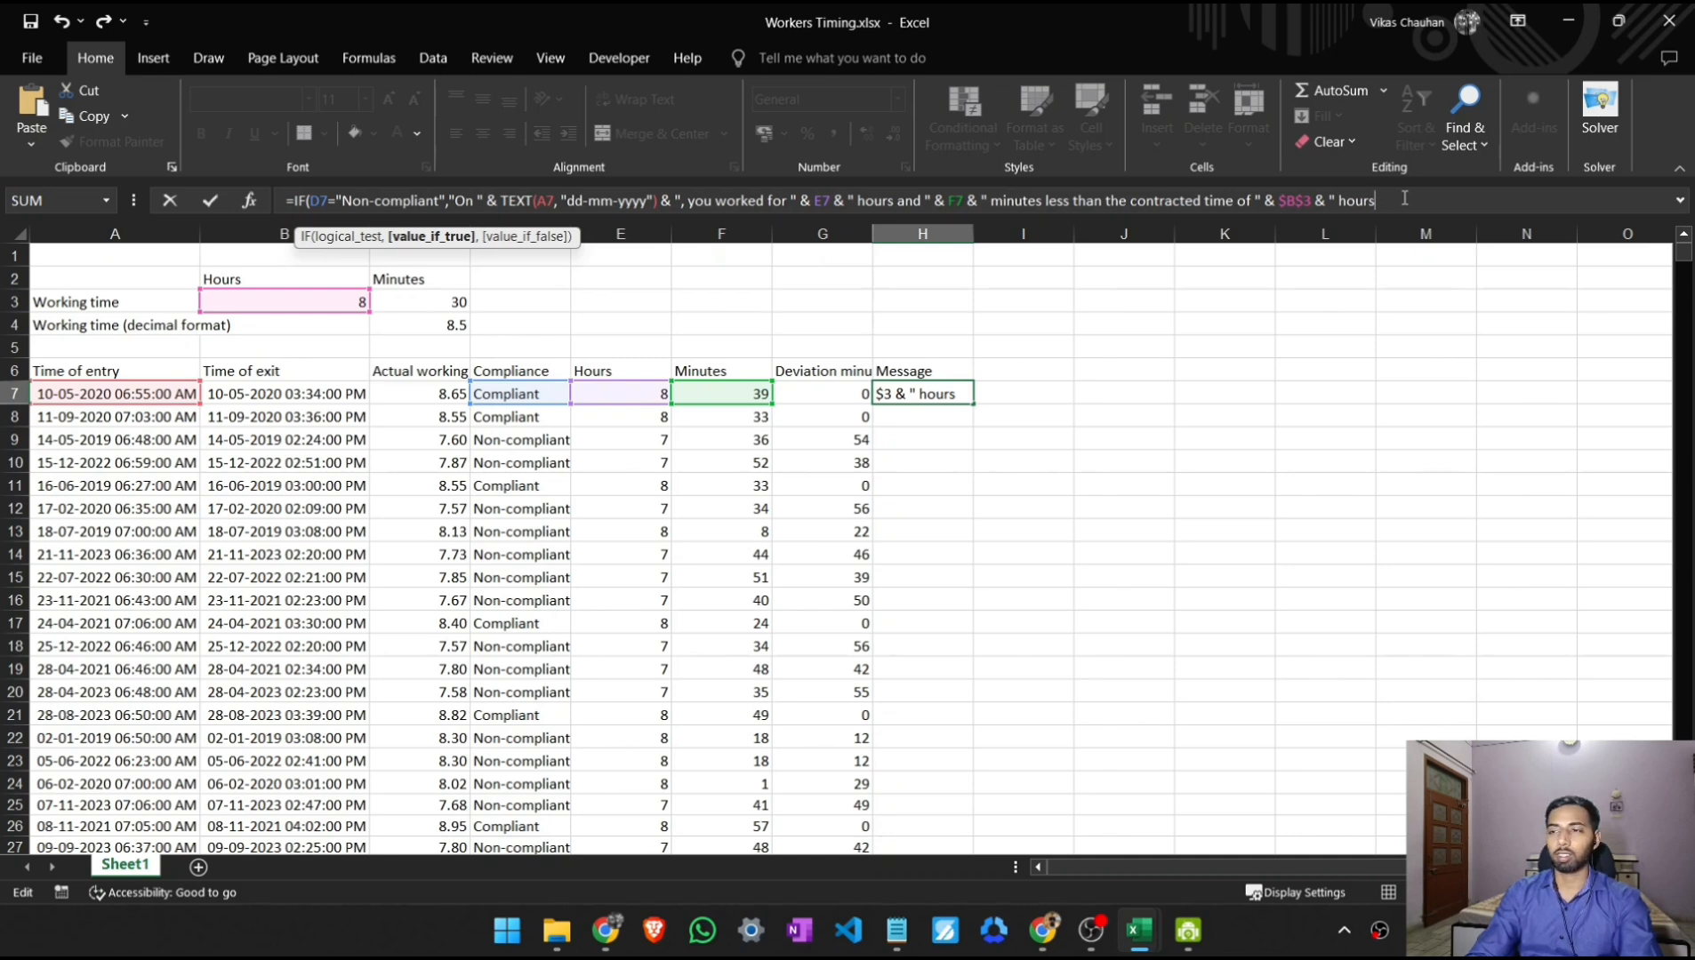
# - Add the text " hours and " after the $B$3 reference, followed by an & operator
pyautogui.press('Left')
pyautogui.press('Left')
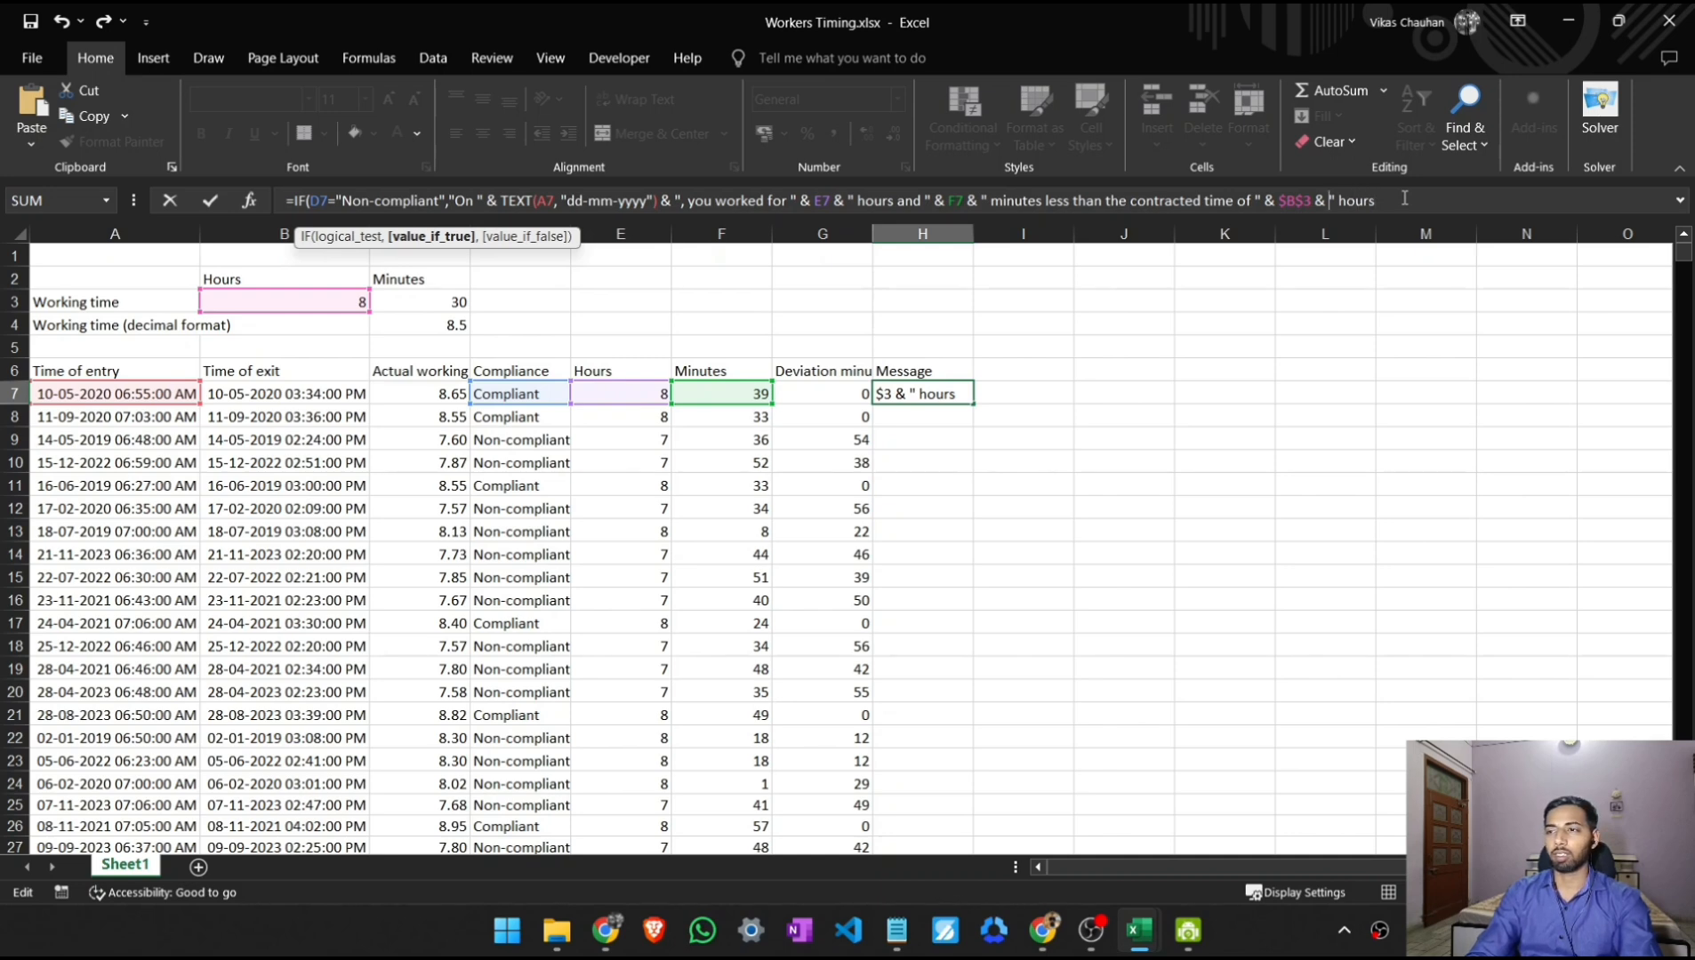
pyautogui.write('hours and')
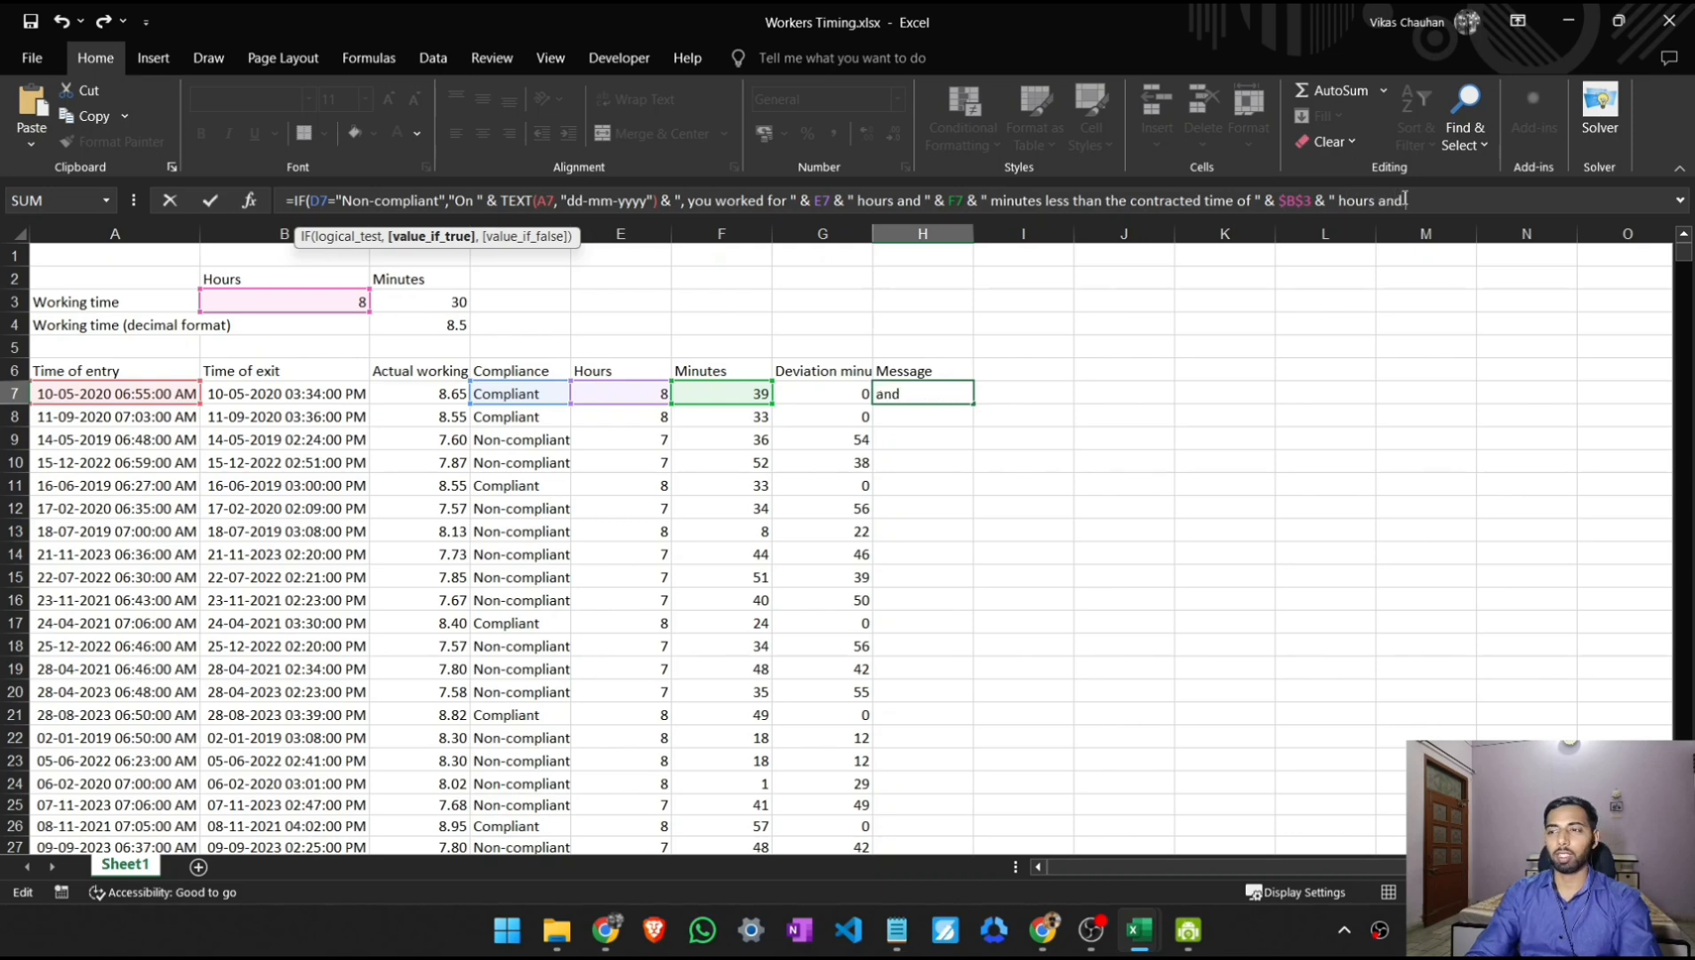
pyautogui.write(' " ')
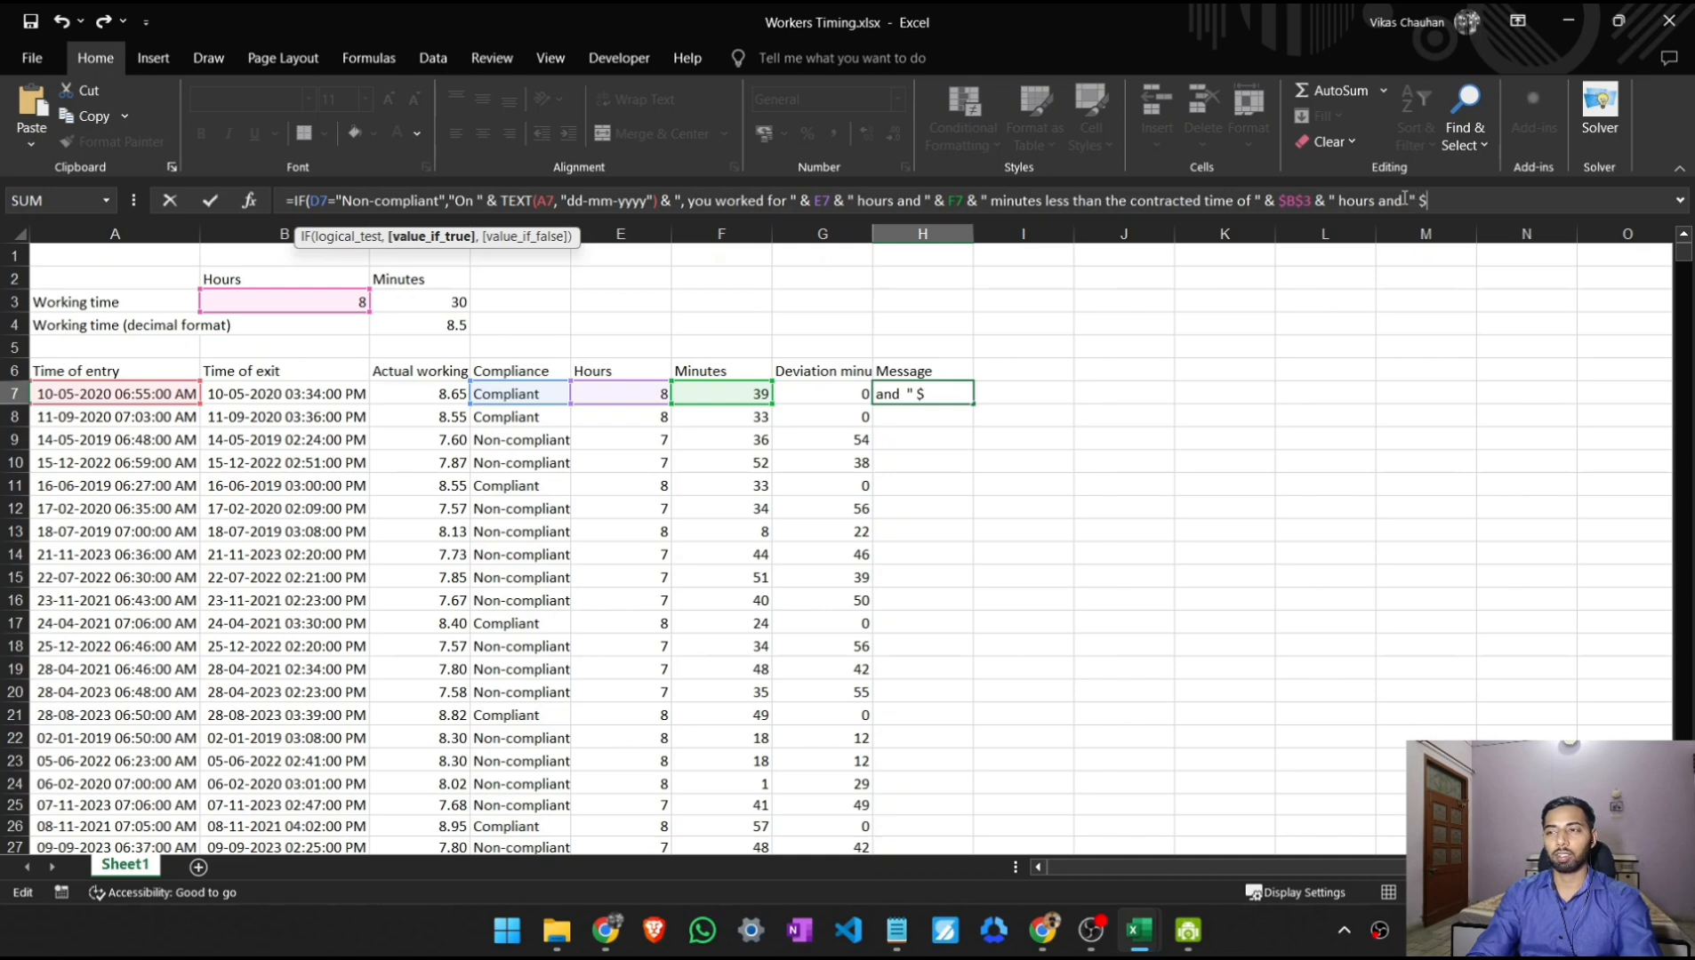
pyautogui.write('& ')
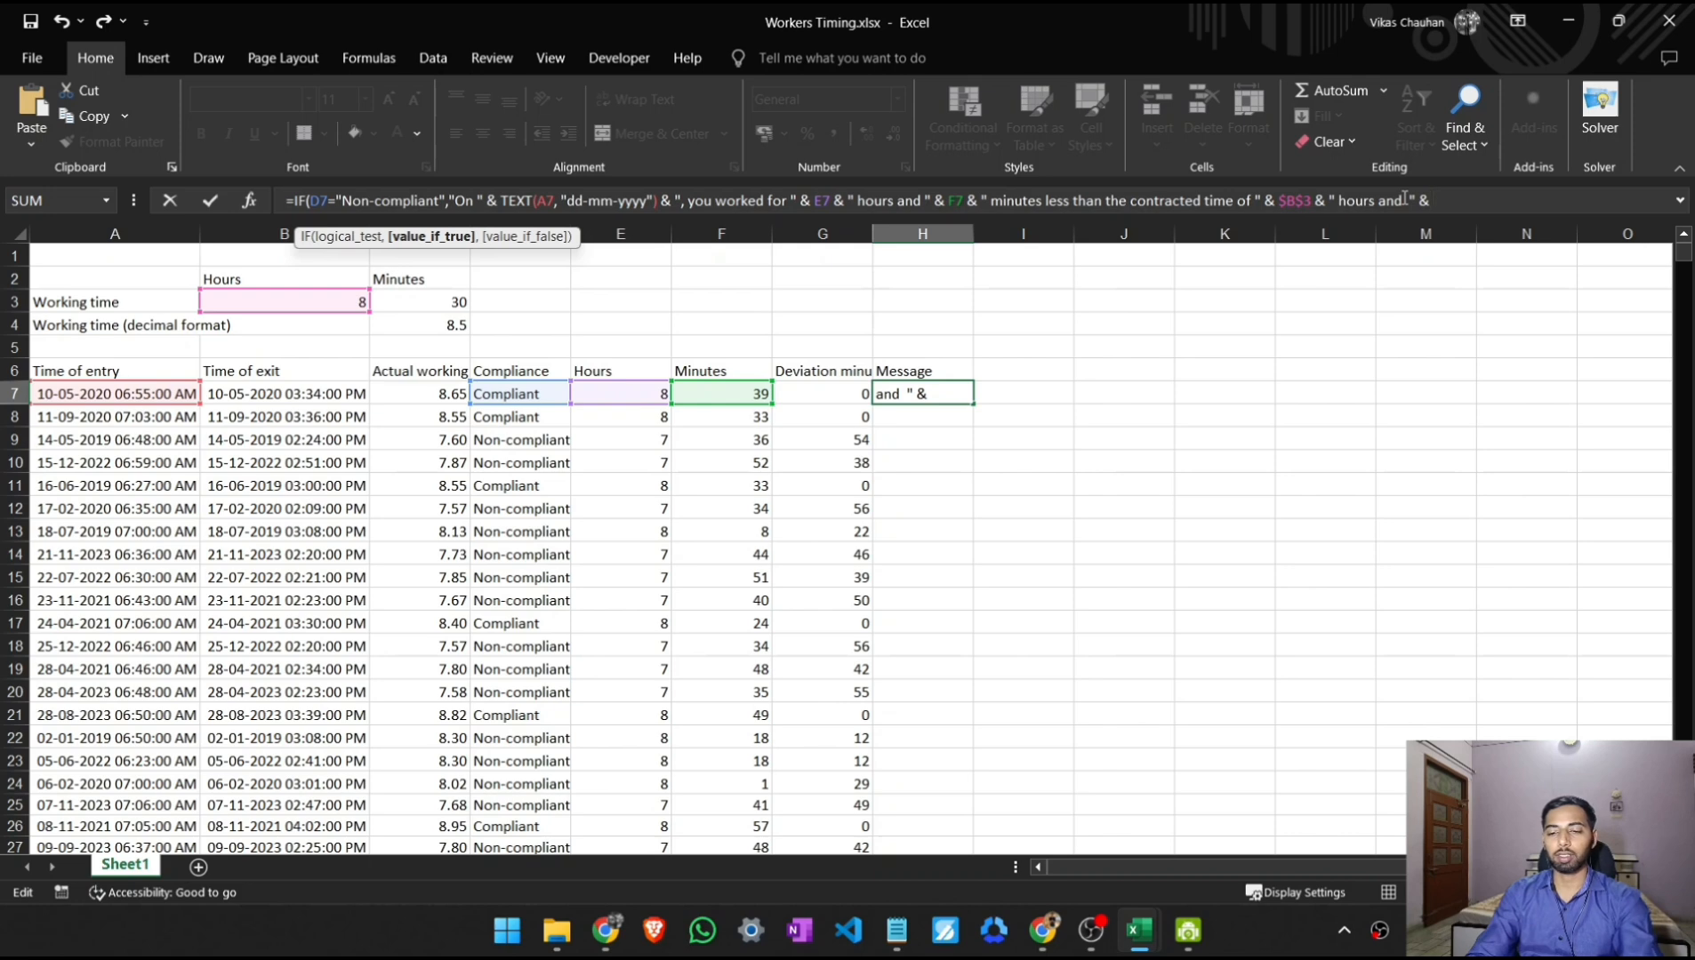
pyautogui.write('C')
# - Append the contracted minutes as the absolute reference $C$3, followed by an & operator
pyautogui.press('BackSpace')
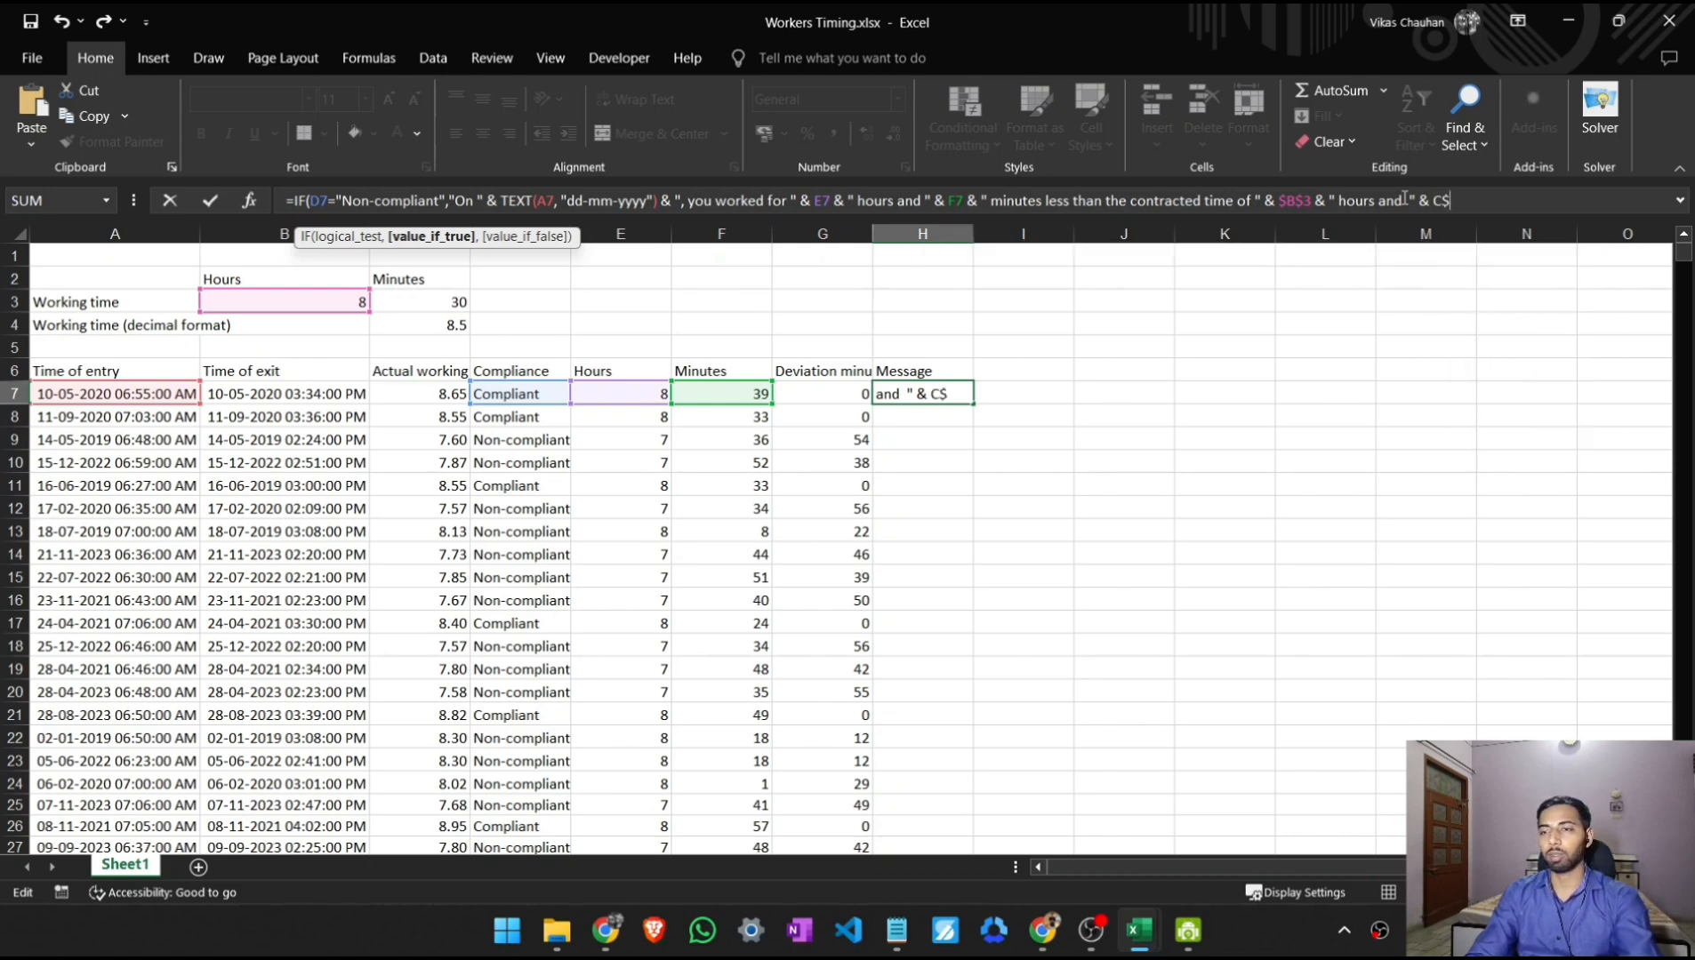
pyautogui.write('C')
pyautogui.press('BackSpace')
pyautogui.write('$C')
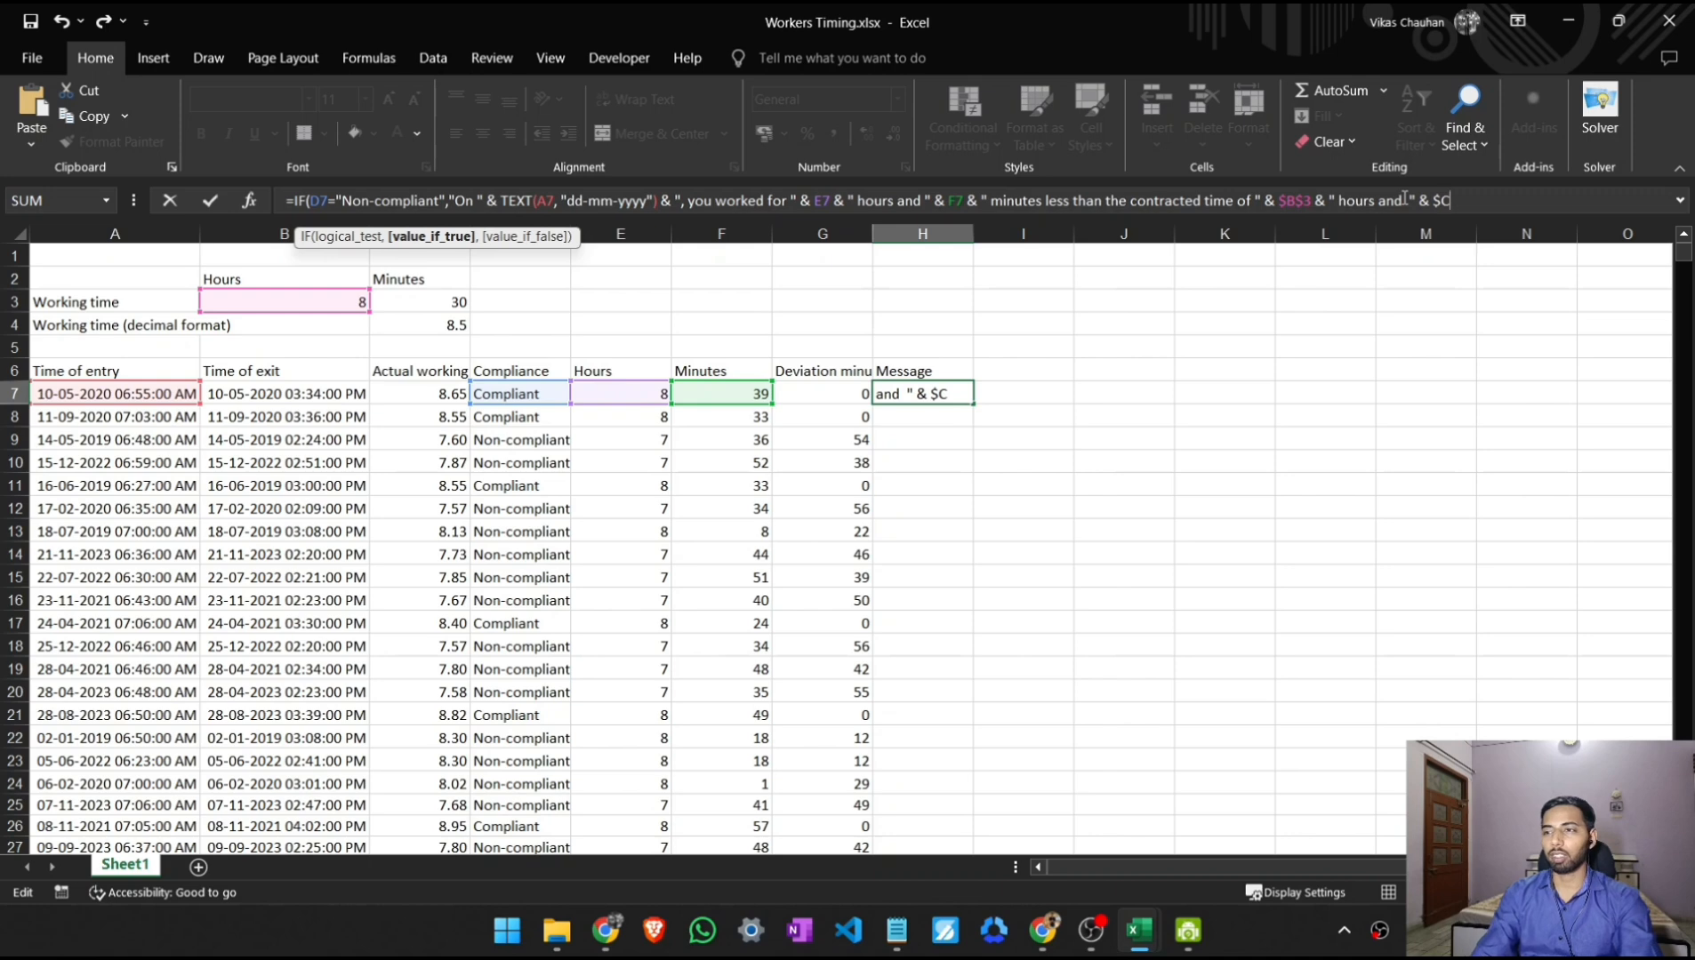
pyautogui.write('$3 ')
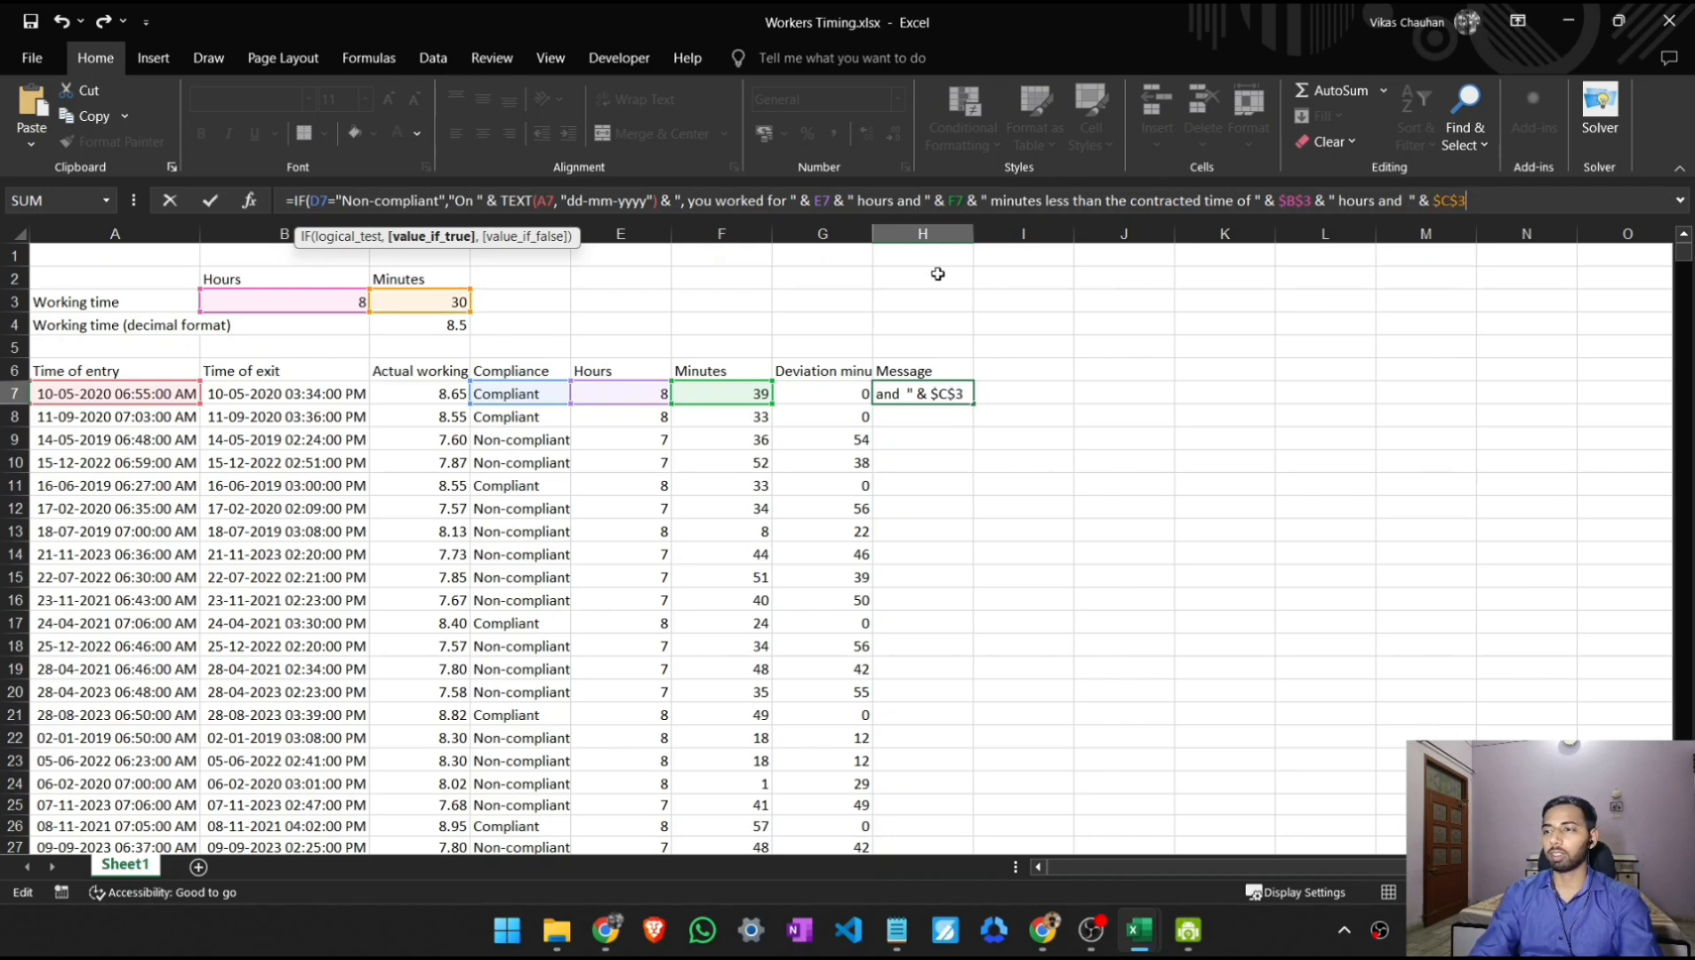
pyautogui.write('&')
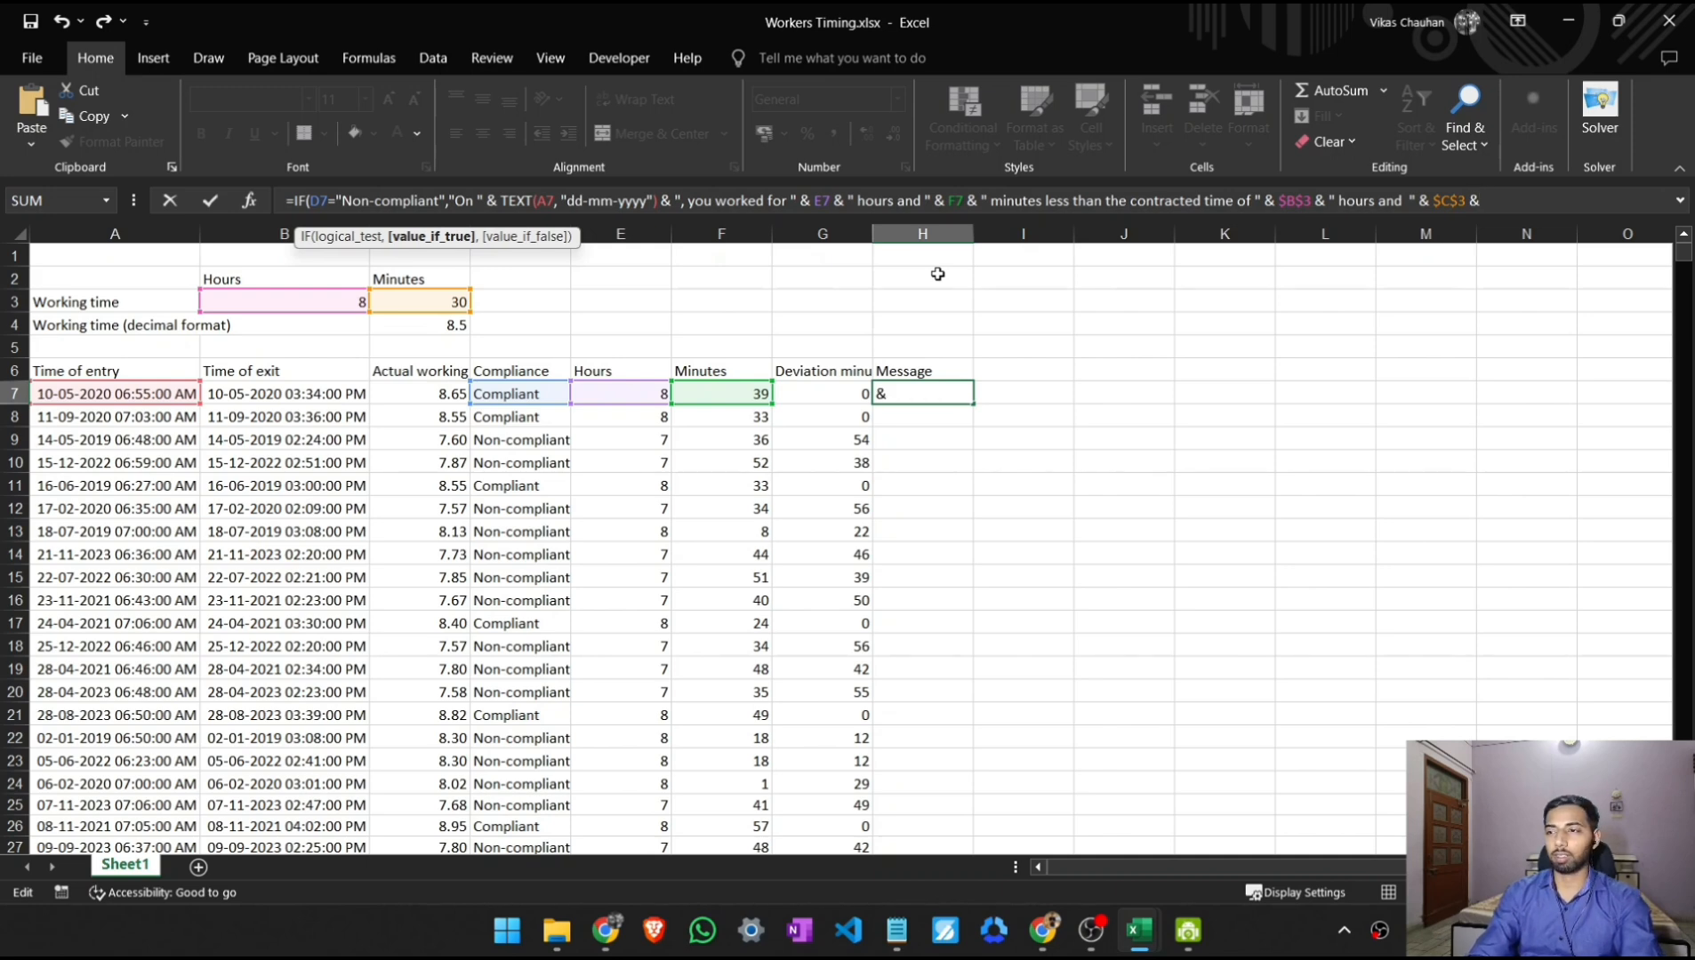
pyautogui.write(' " minute')
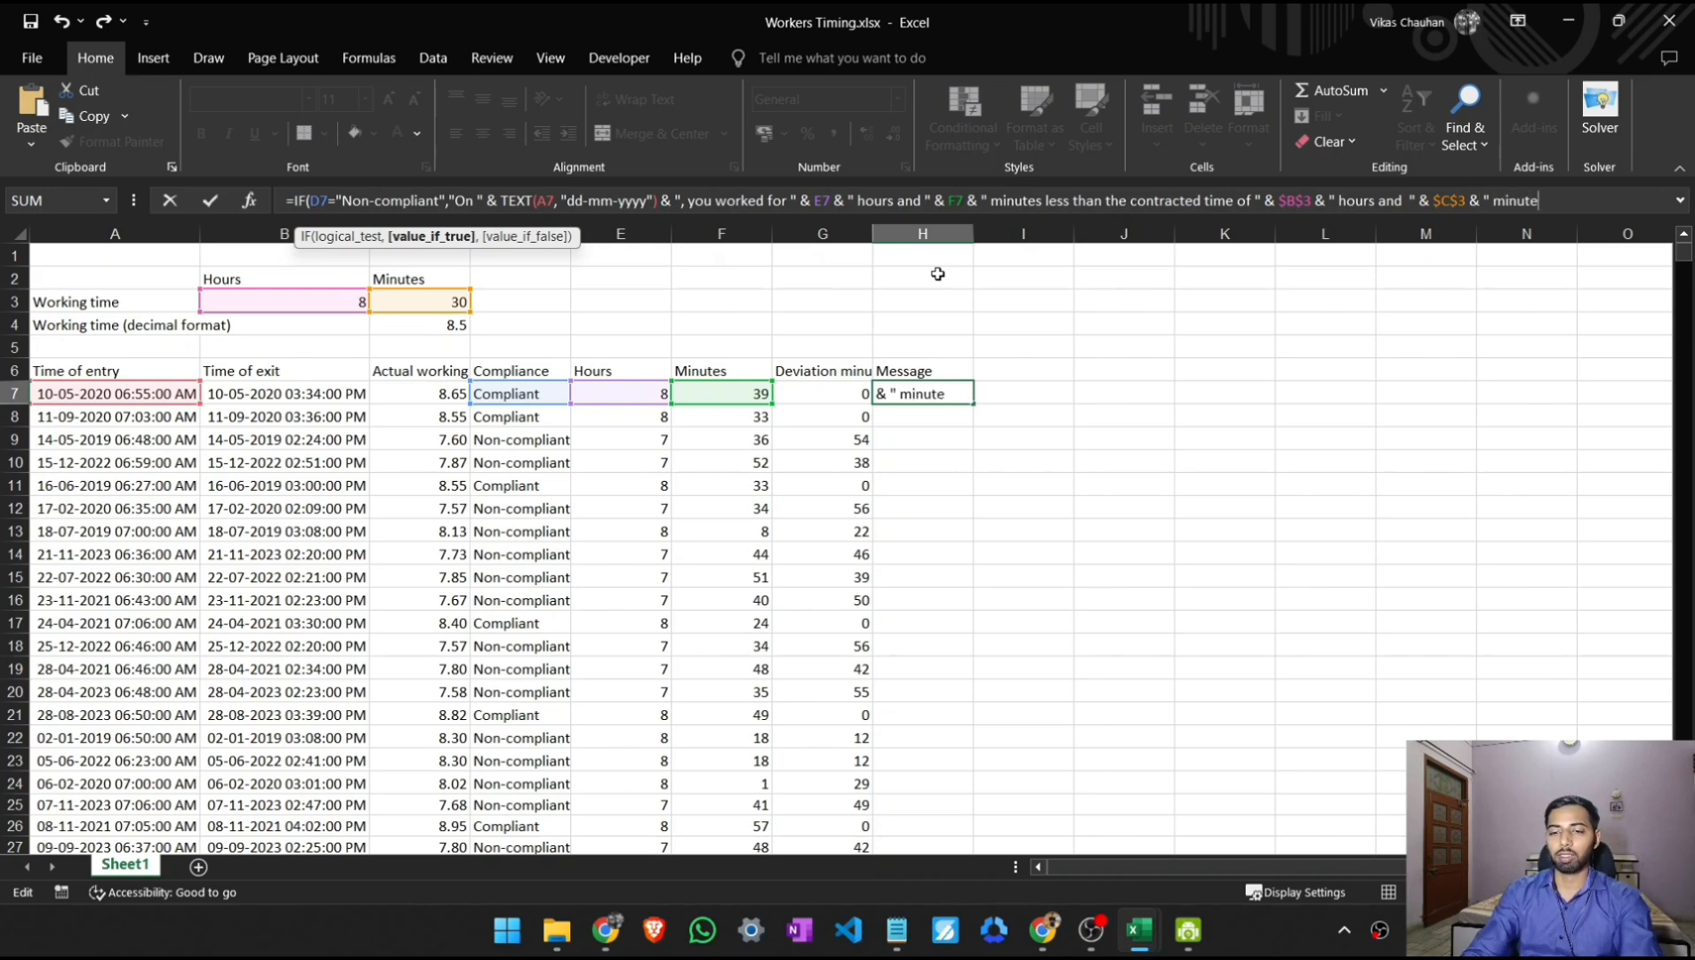
pyautogui.write('s. ')
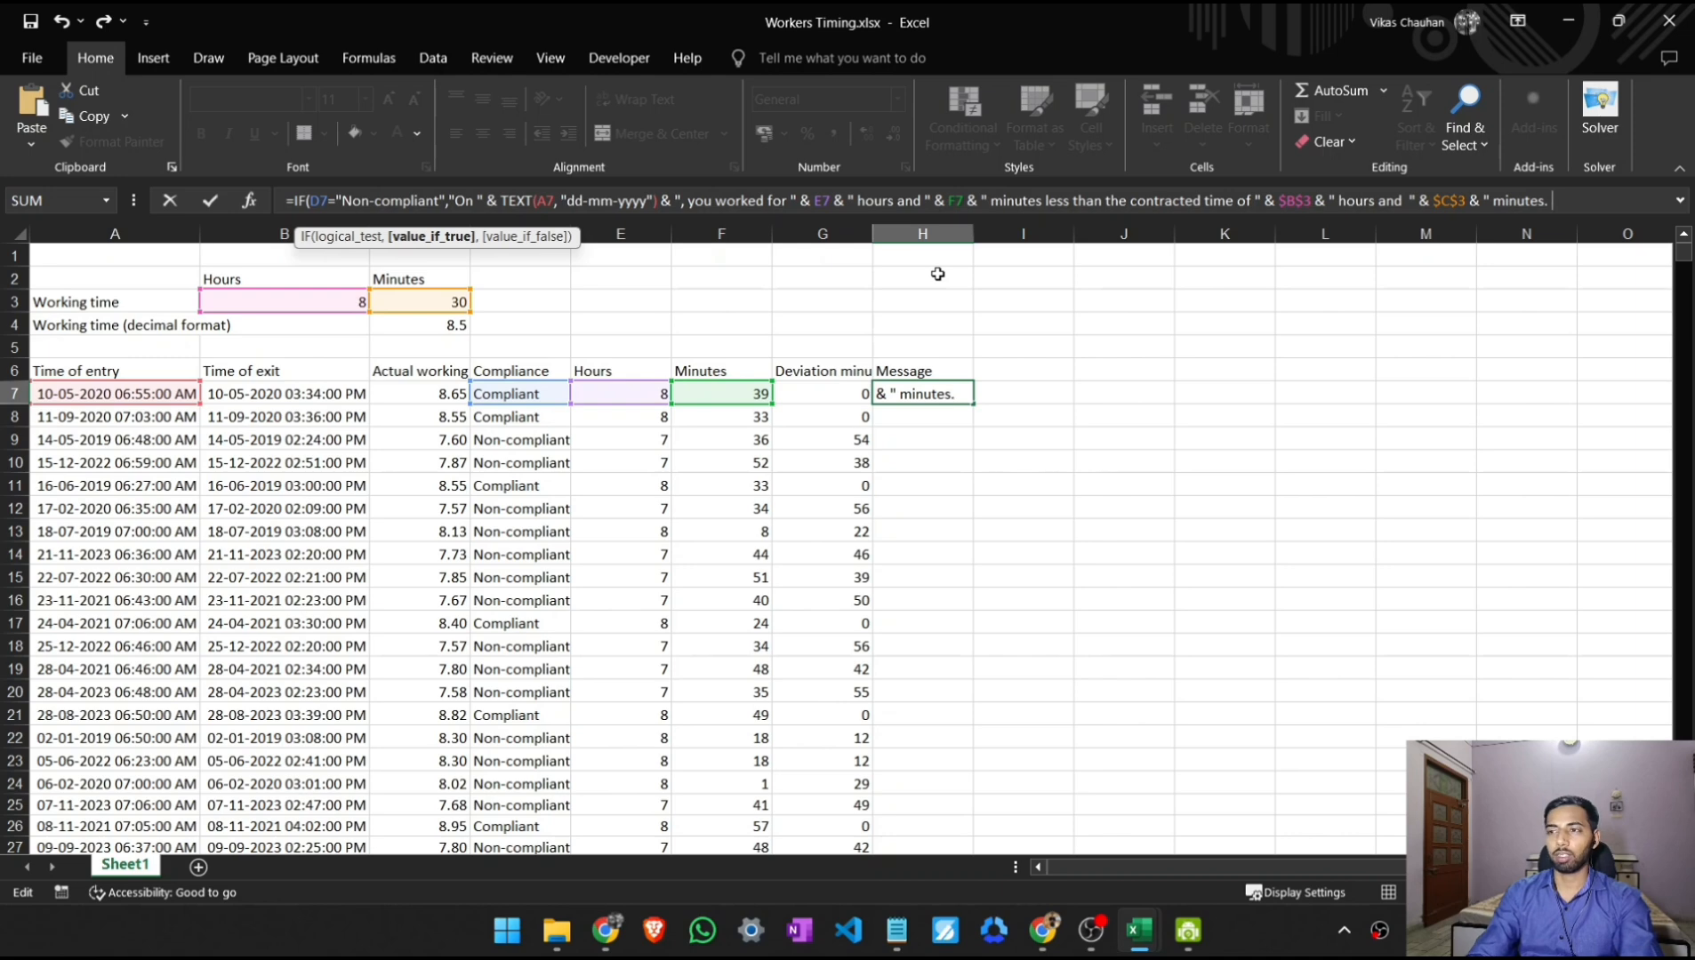
pyautogui.write('Please')
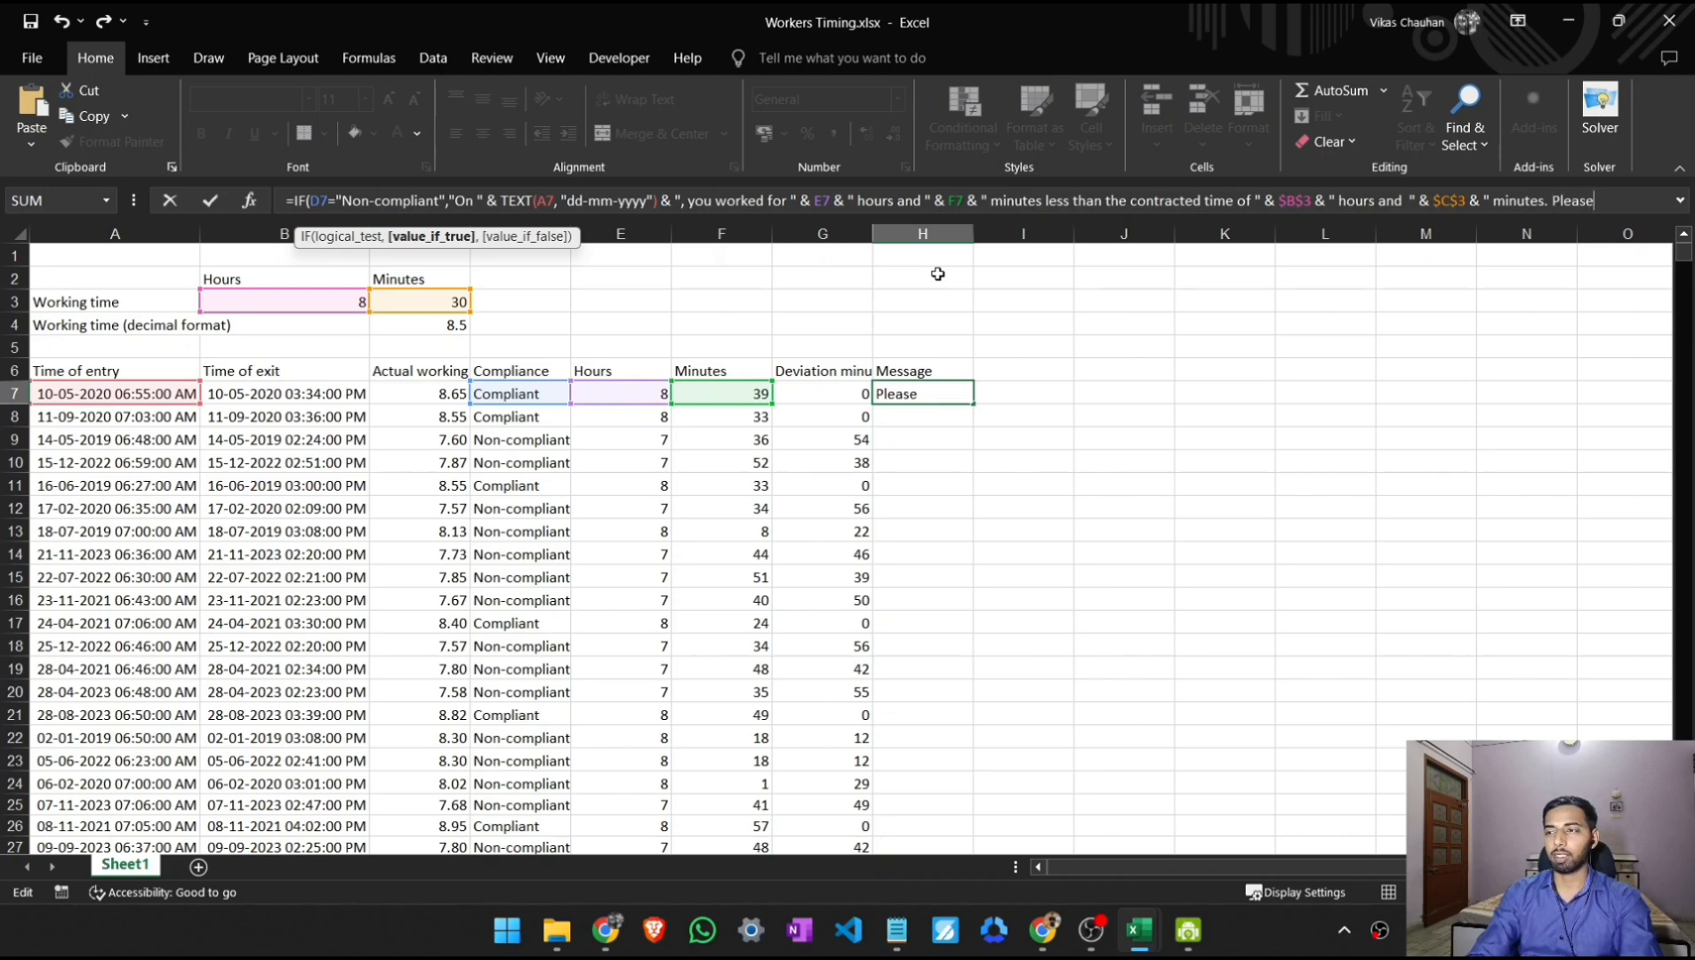
pyautogui.write(' sreview')
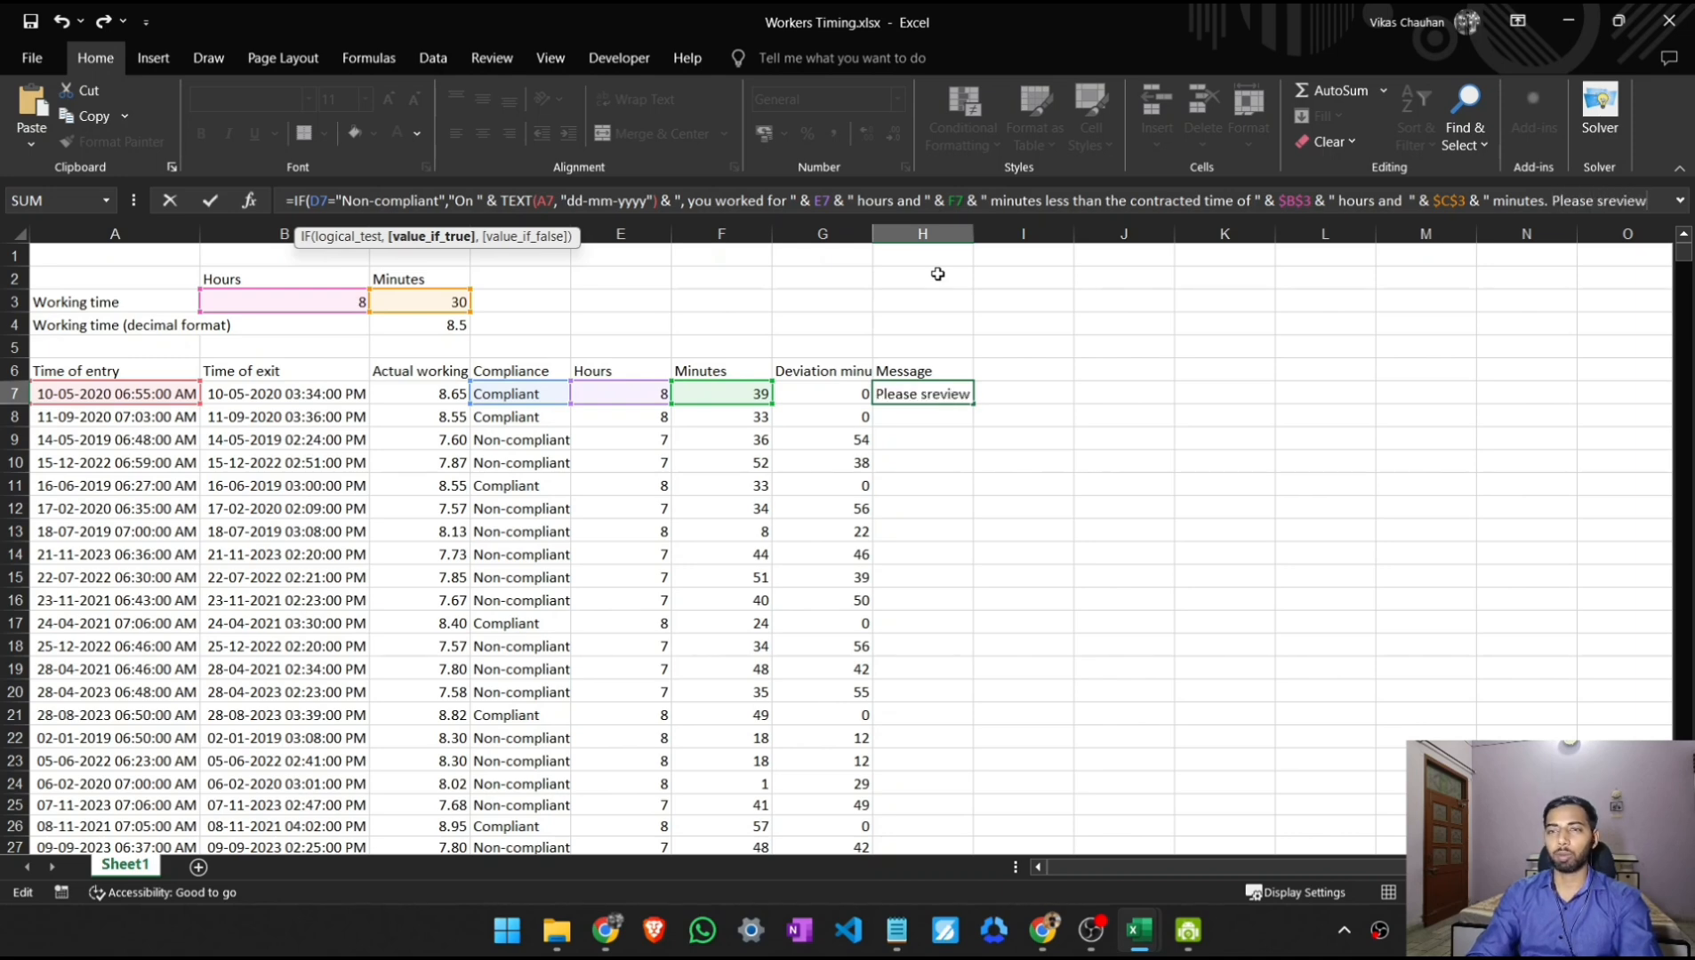
# - Continue the message after the $C$3 reference with the text " minutes. Please review", leaving the quoted text open
pyautogui.press('BackSpace')
pyautogui.press('BackSpace')
pyautogui.press('BackSpace')
pyautogui.press('BackSpace')
pyautogui.press('BackSpace')
pyautogui.press('BackSpace')
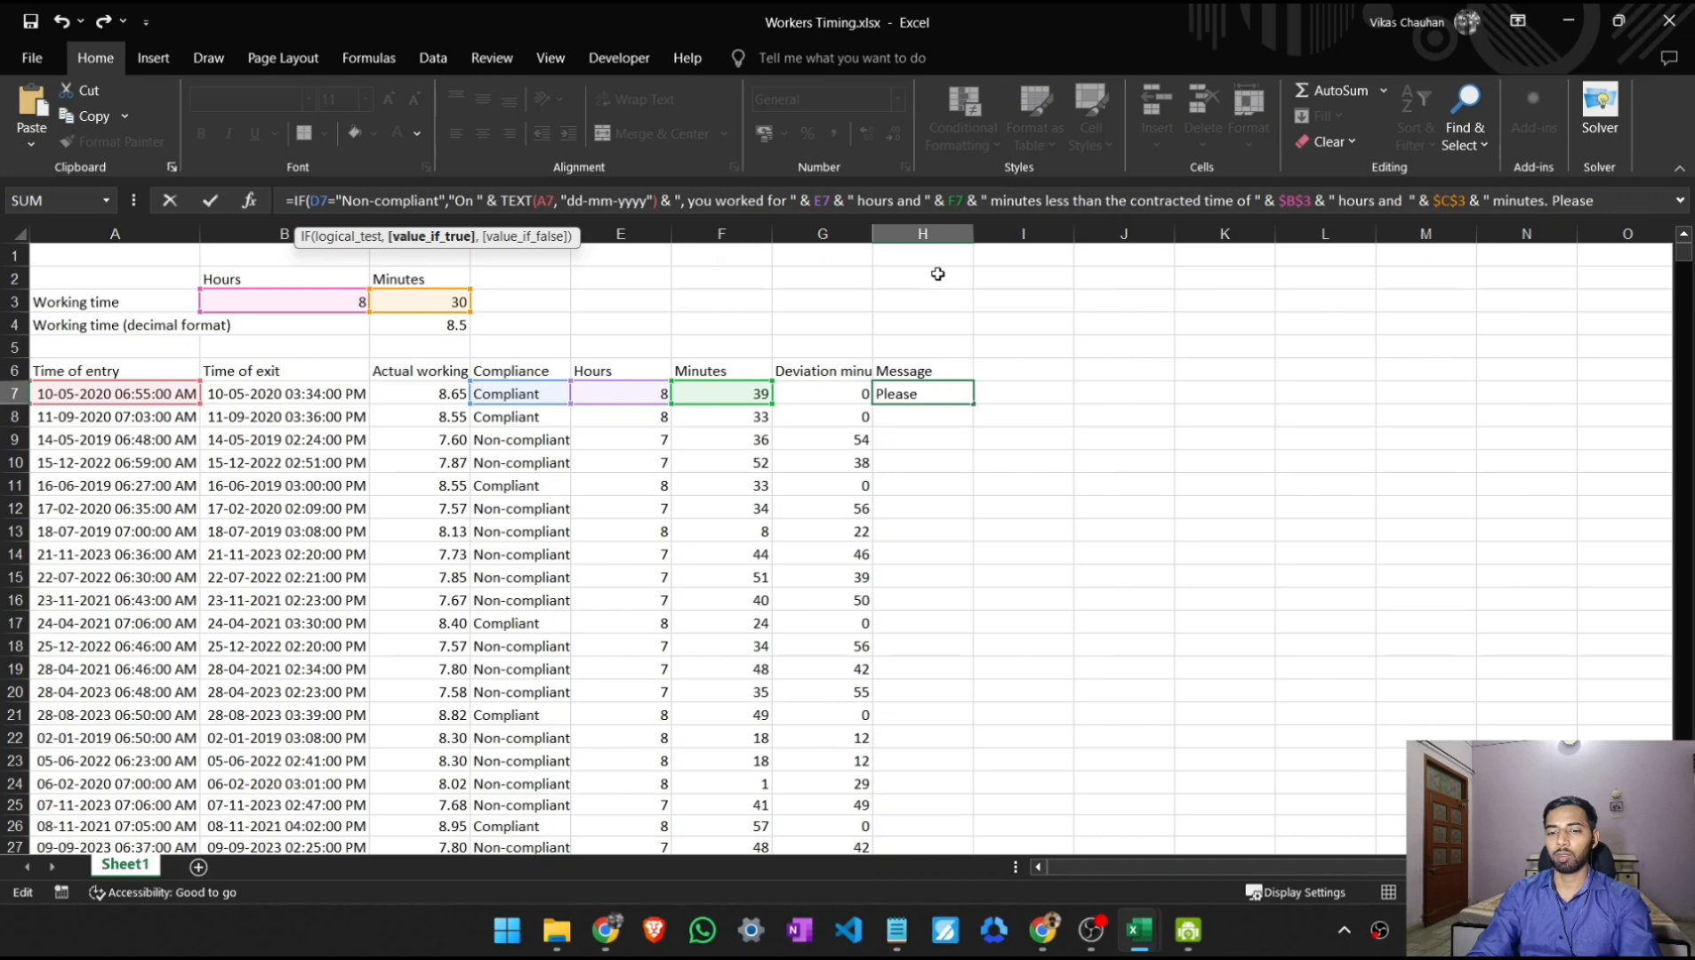
pyautogui.write('review')
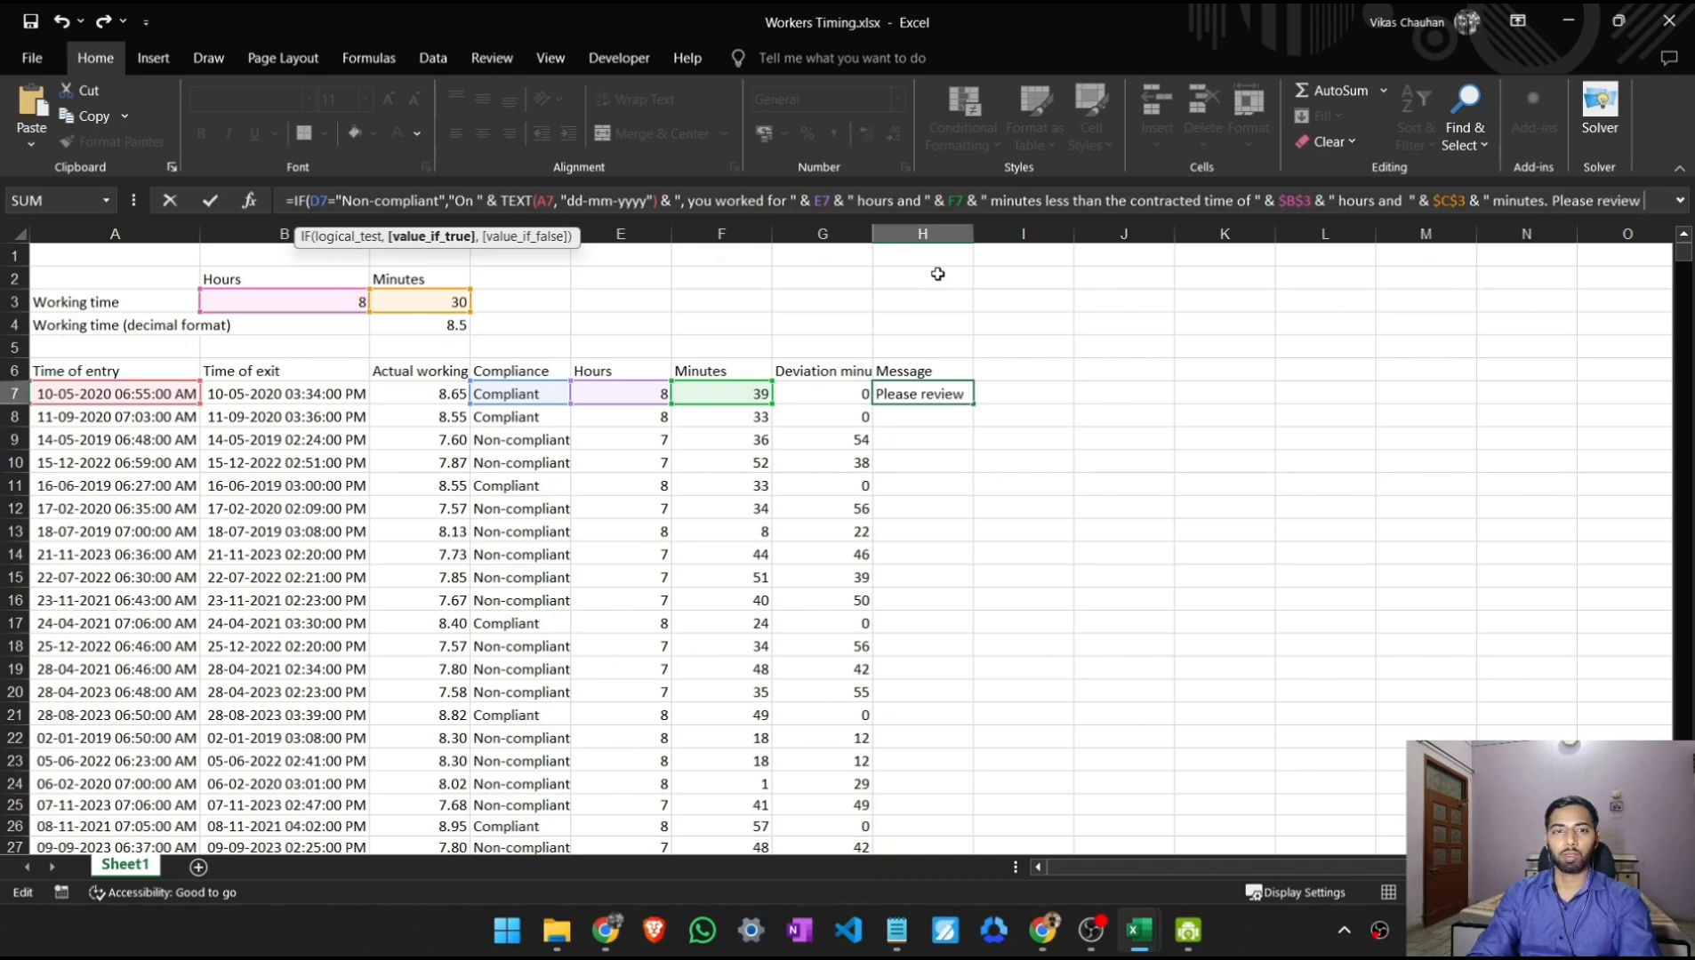
pyautogui.write(' and a')
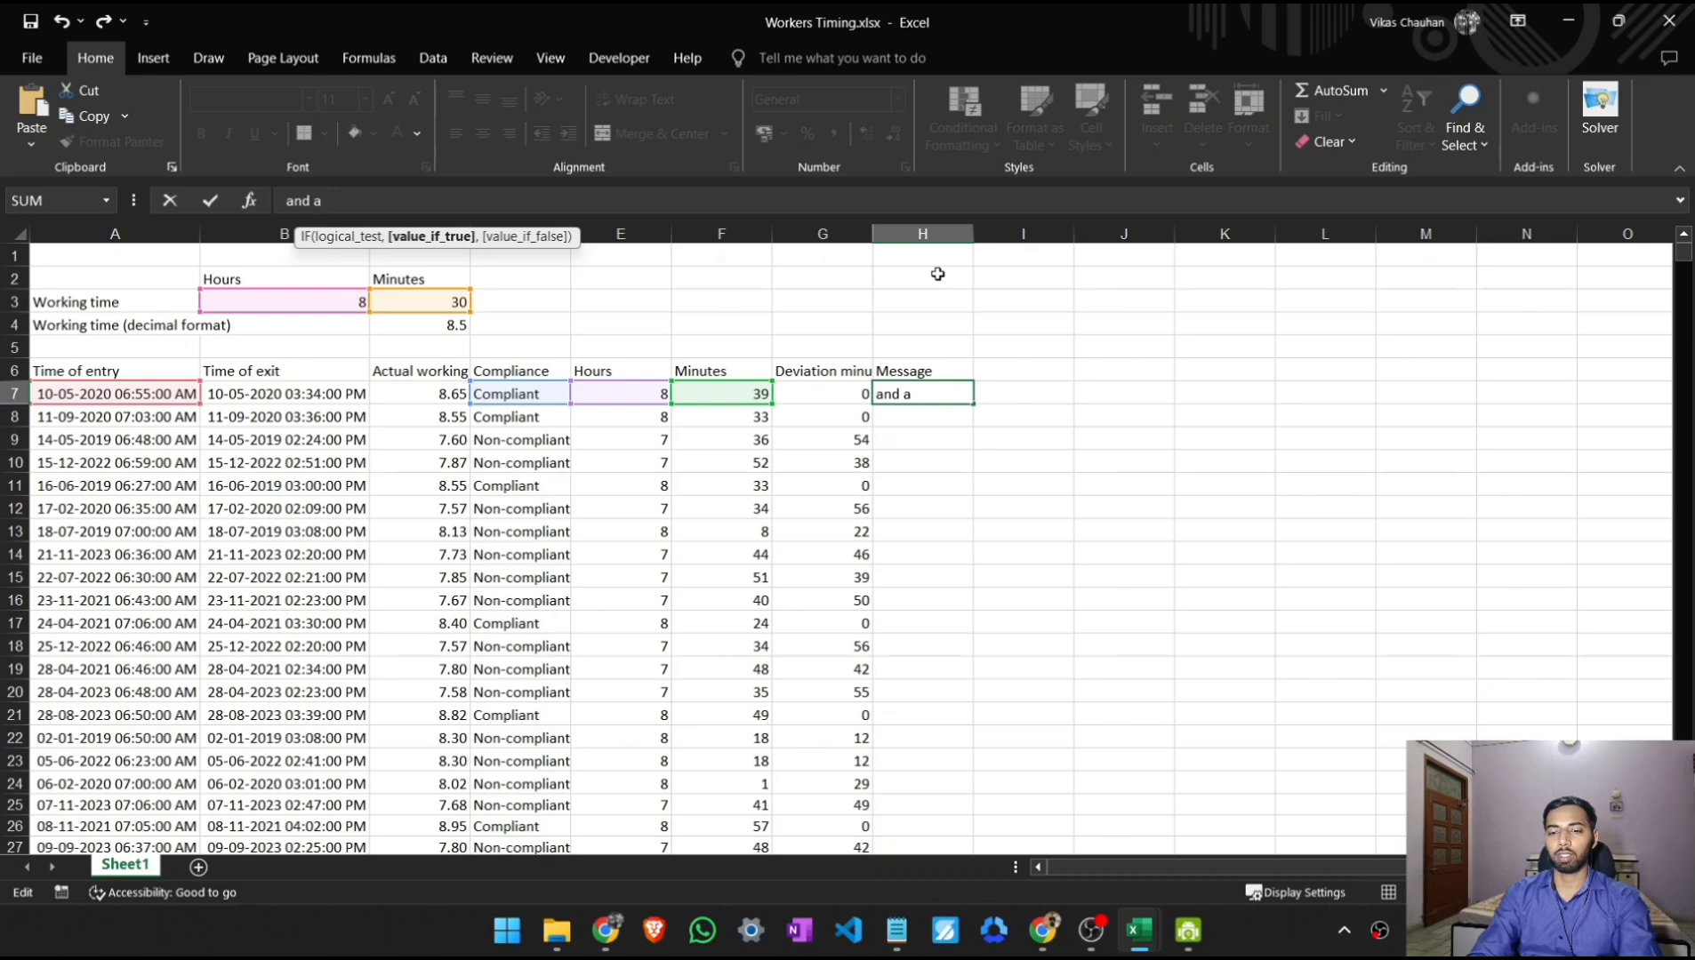
pyautogui.write('ddres')
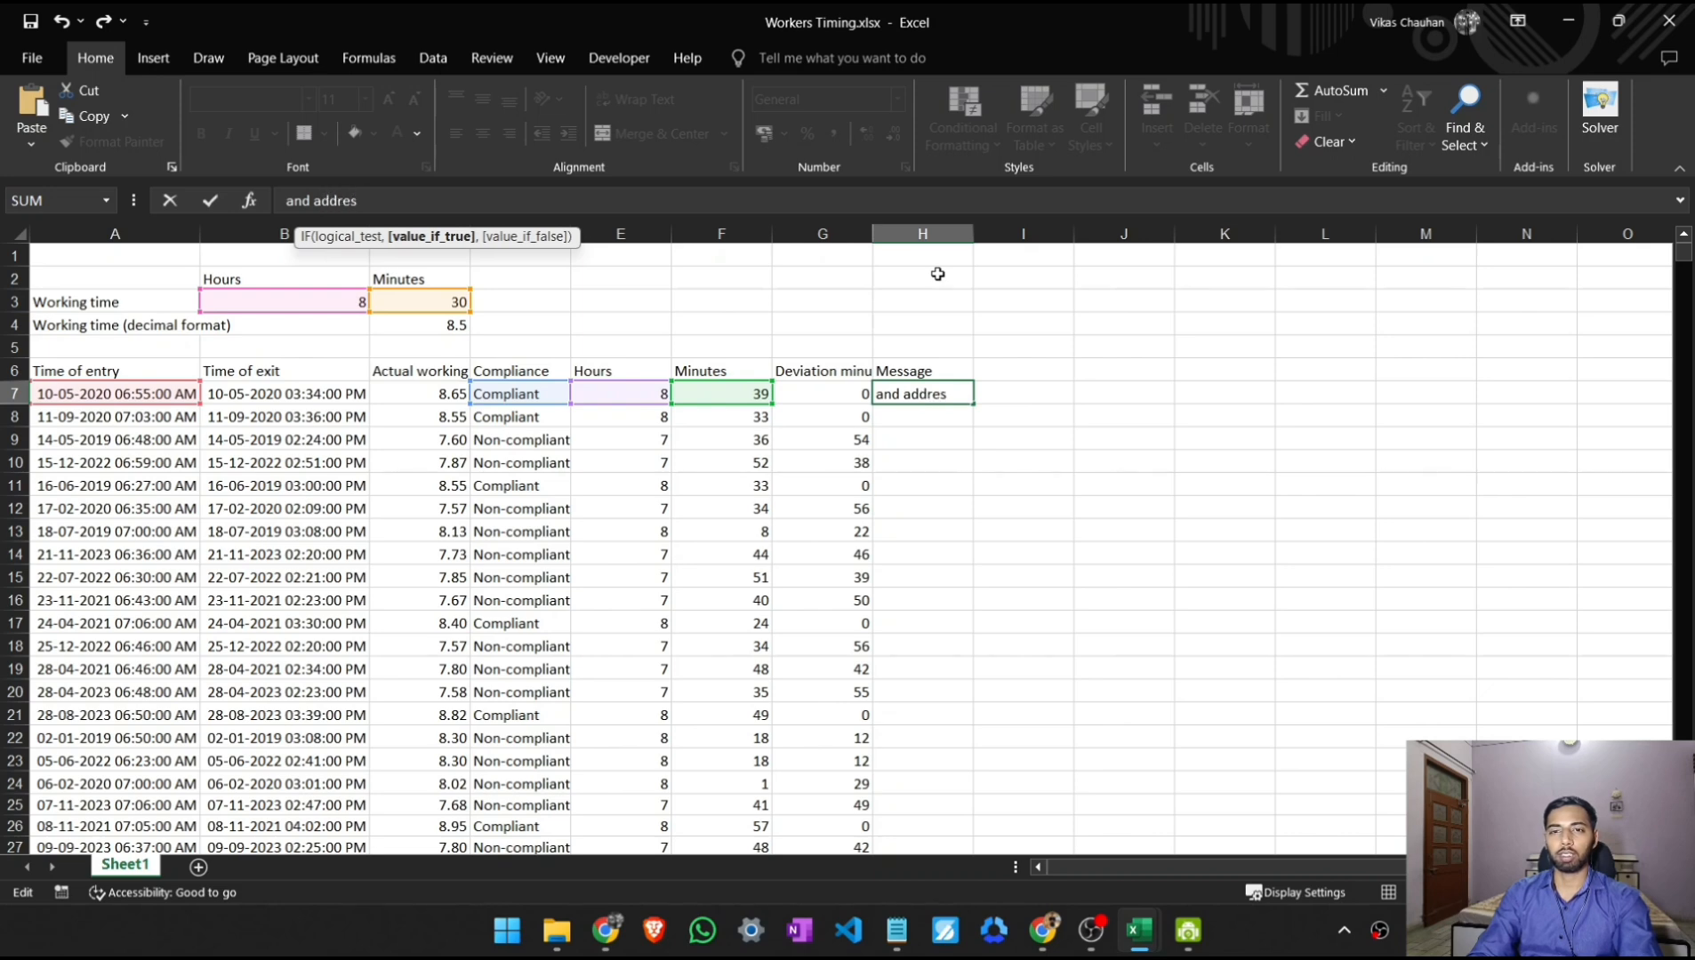
pyautogui.write('s')
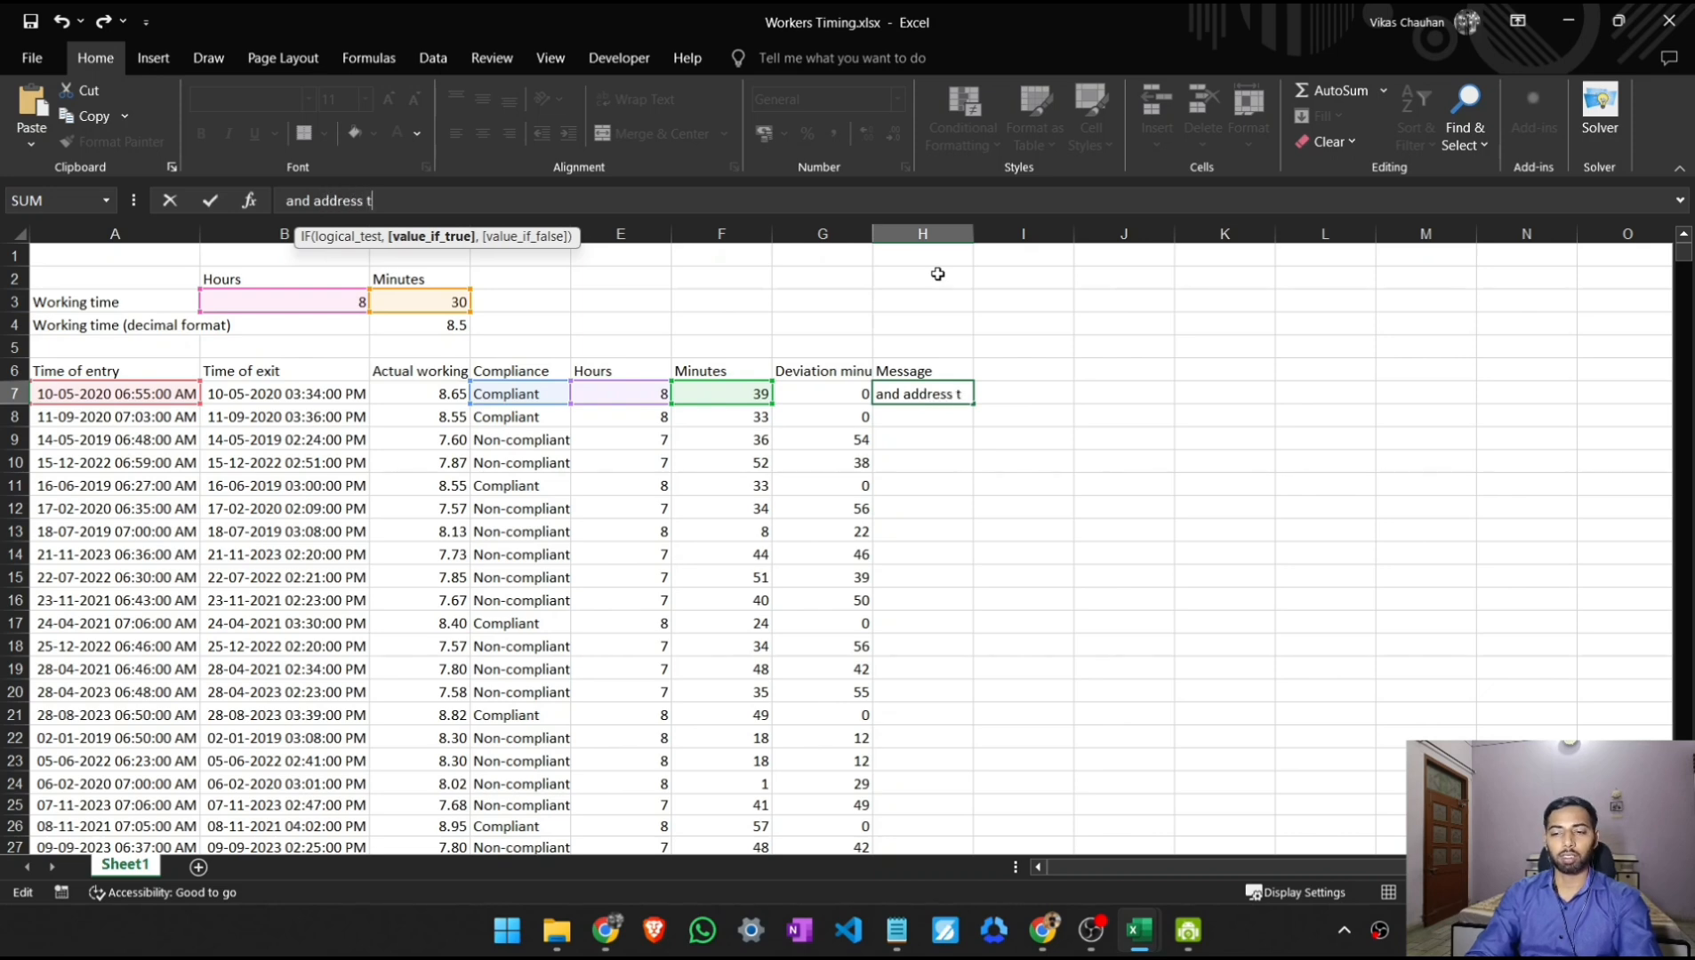
pyautogui.write(' this')
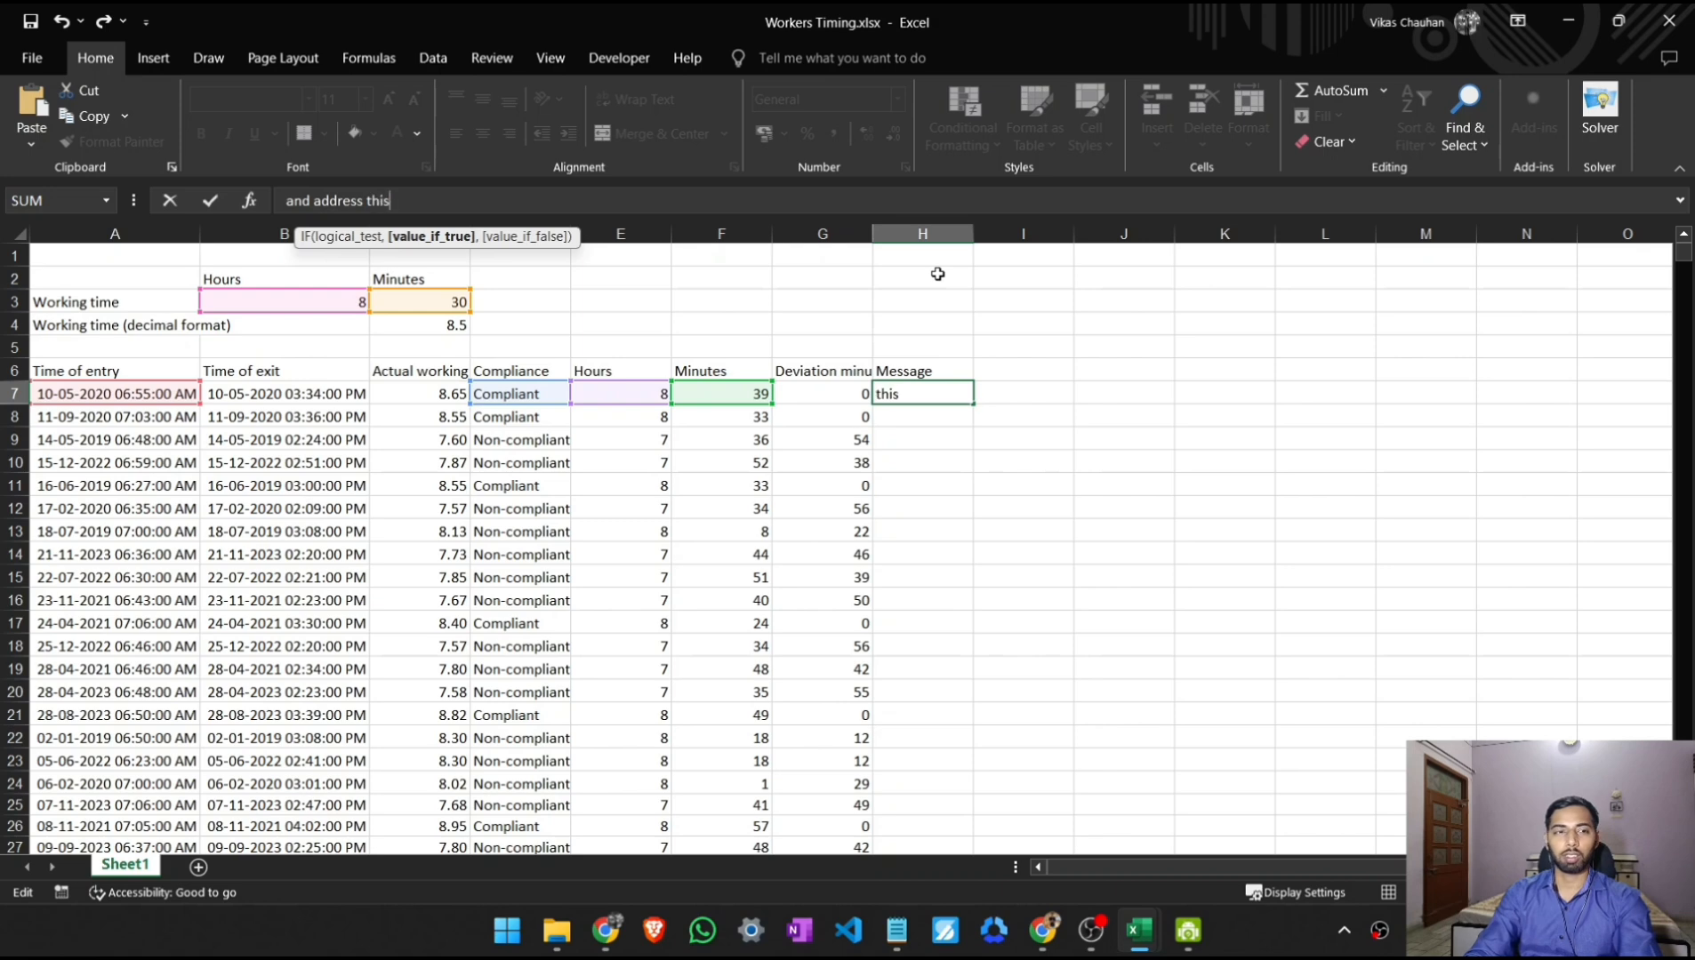
pyautogui.write(' dis')
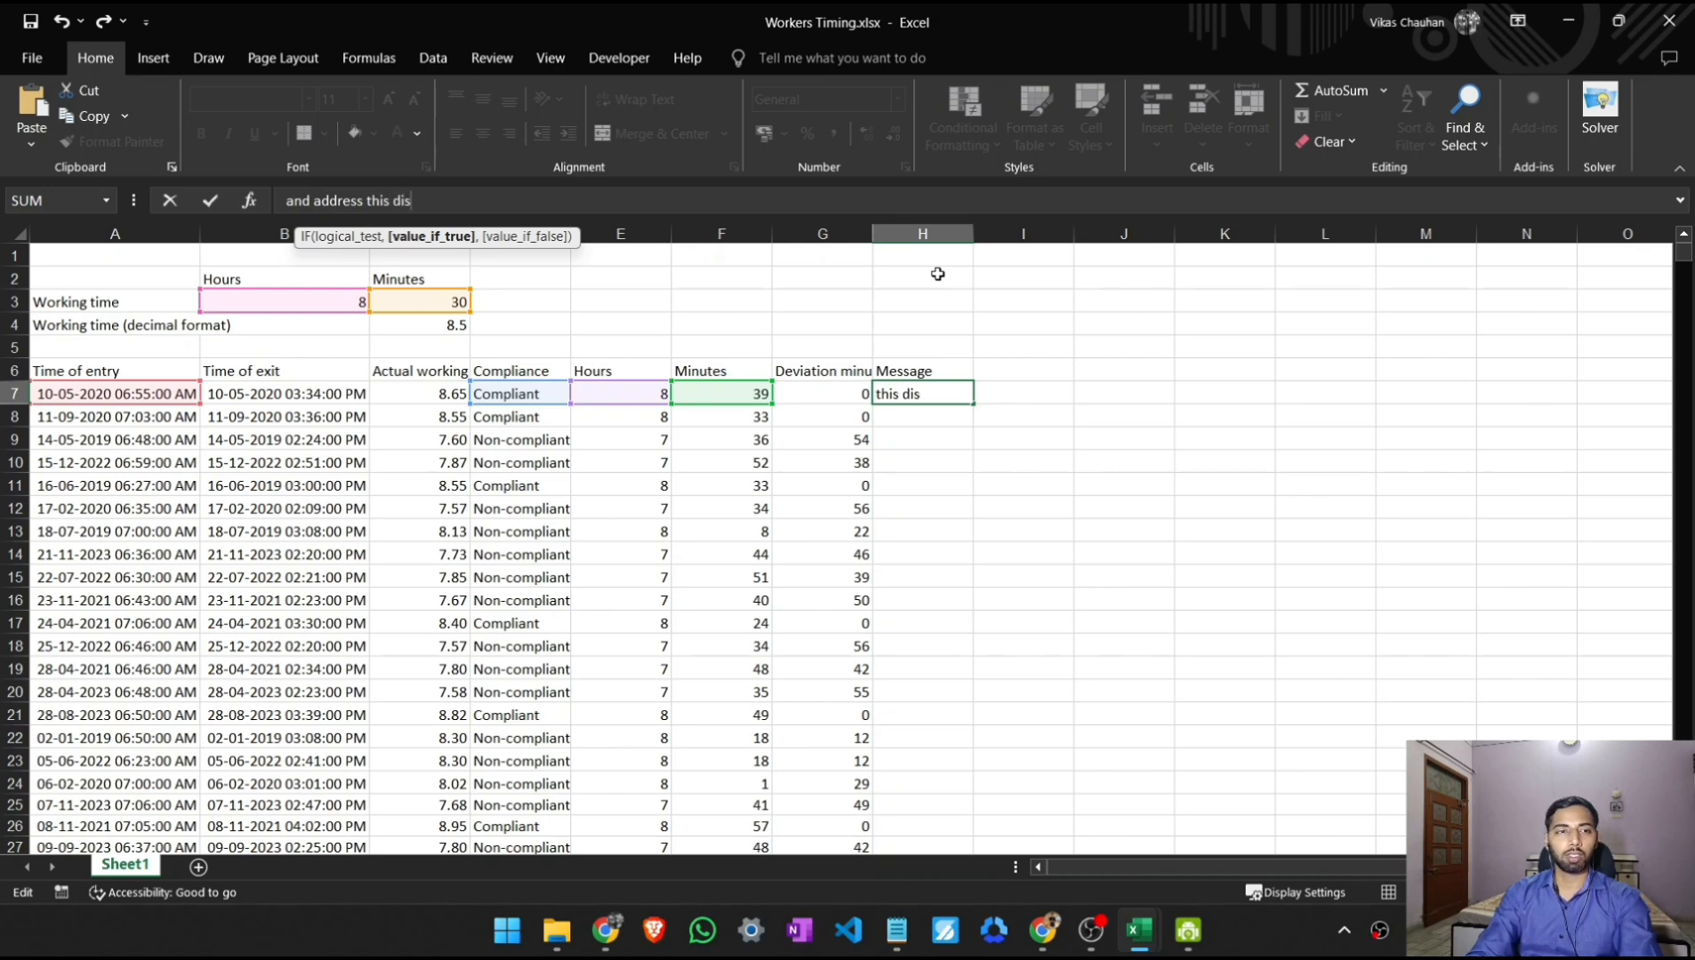
pyautogui.write('crepenc')
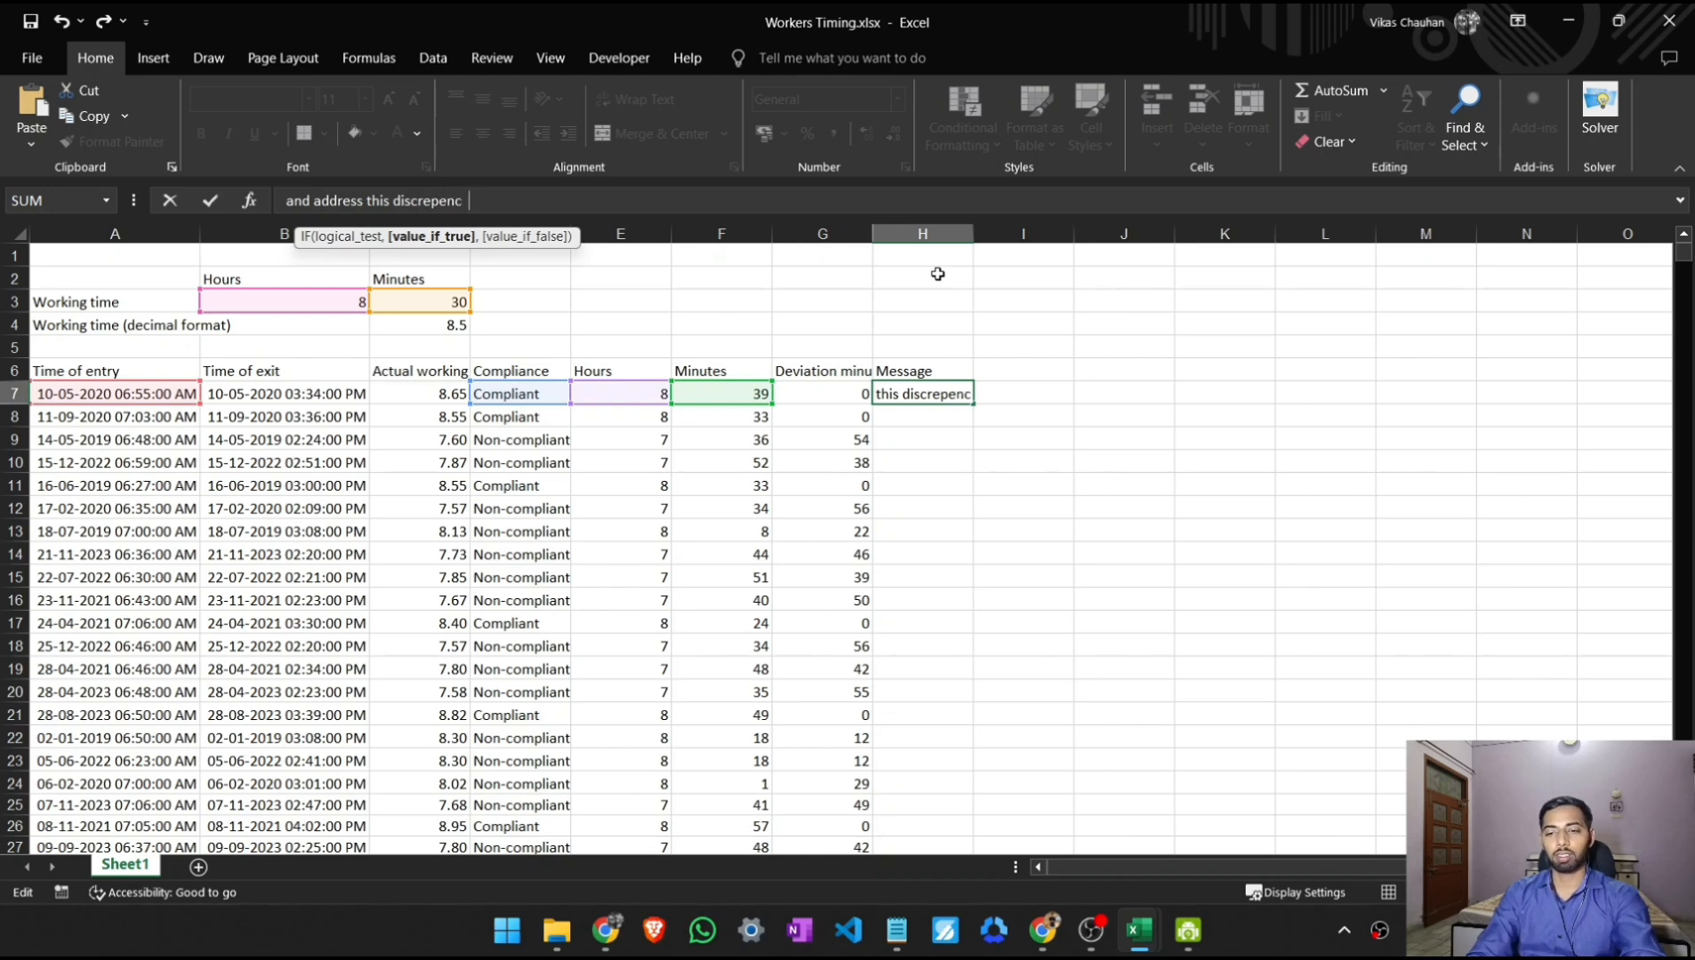
pyautogui.write('y"')
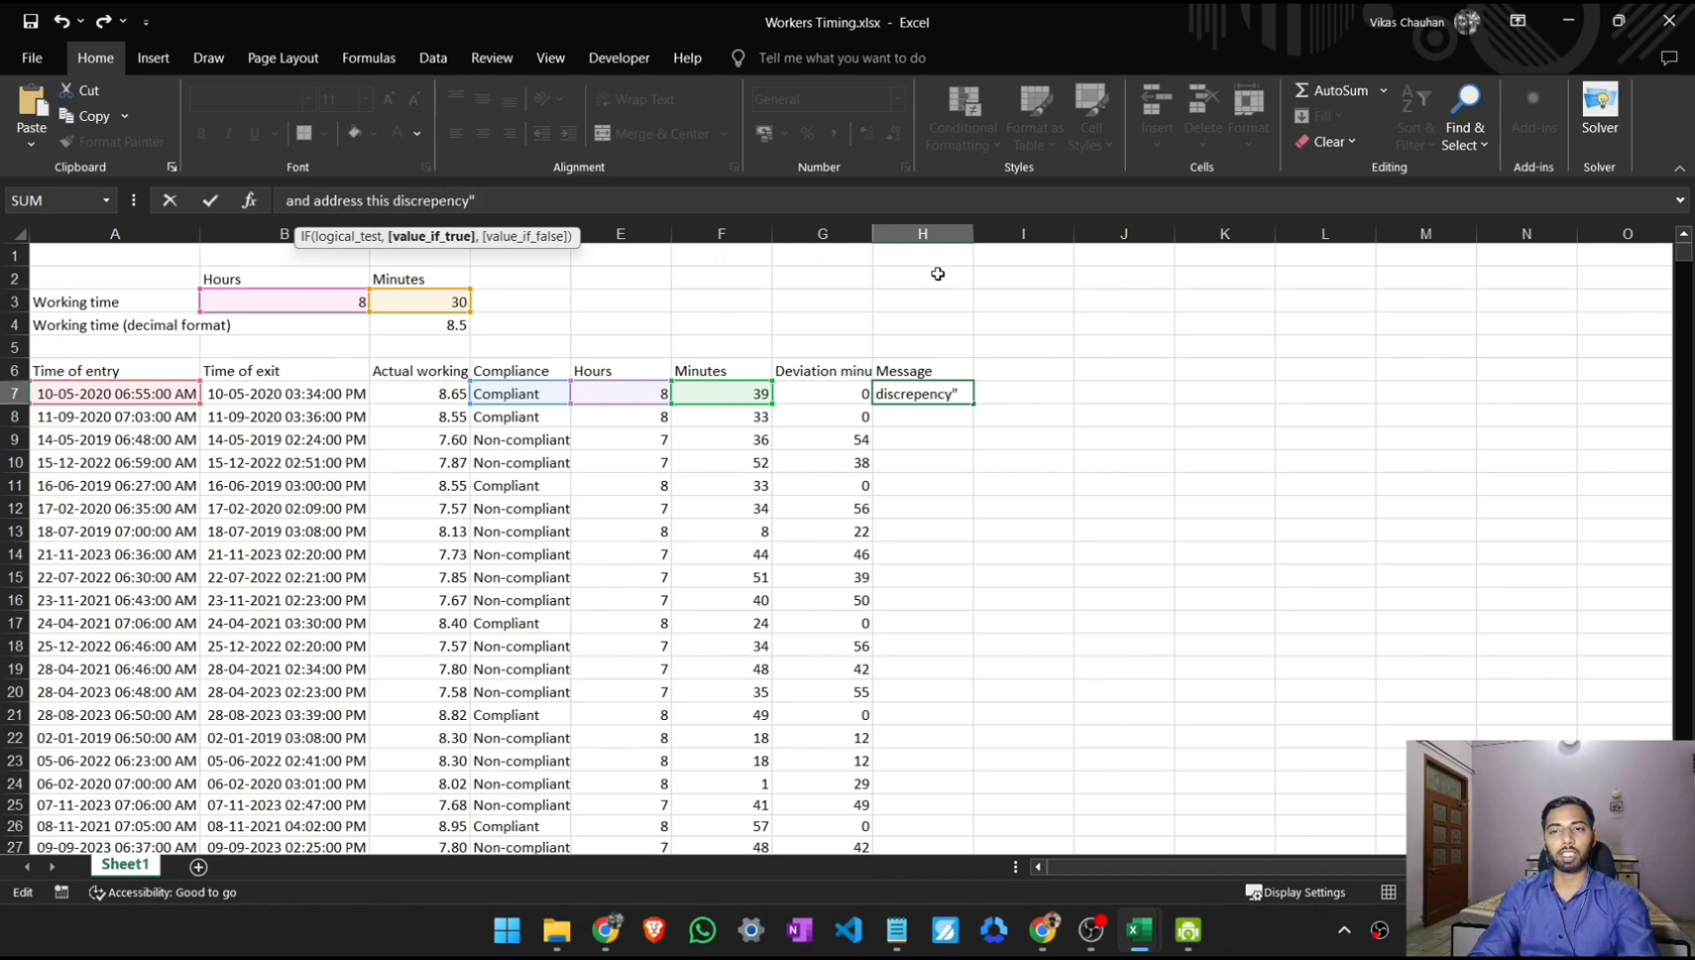
pyautogui.write(',')
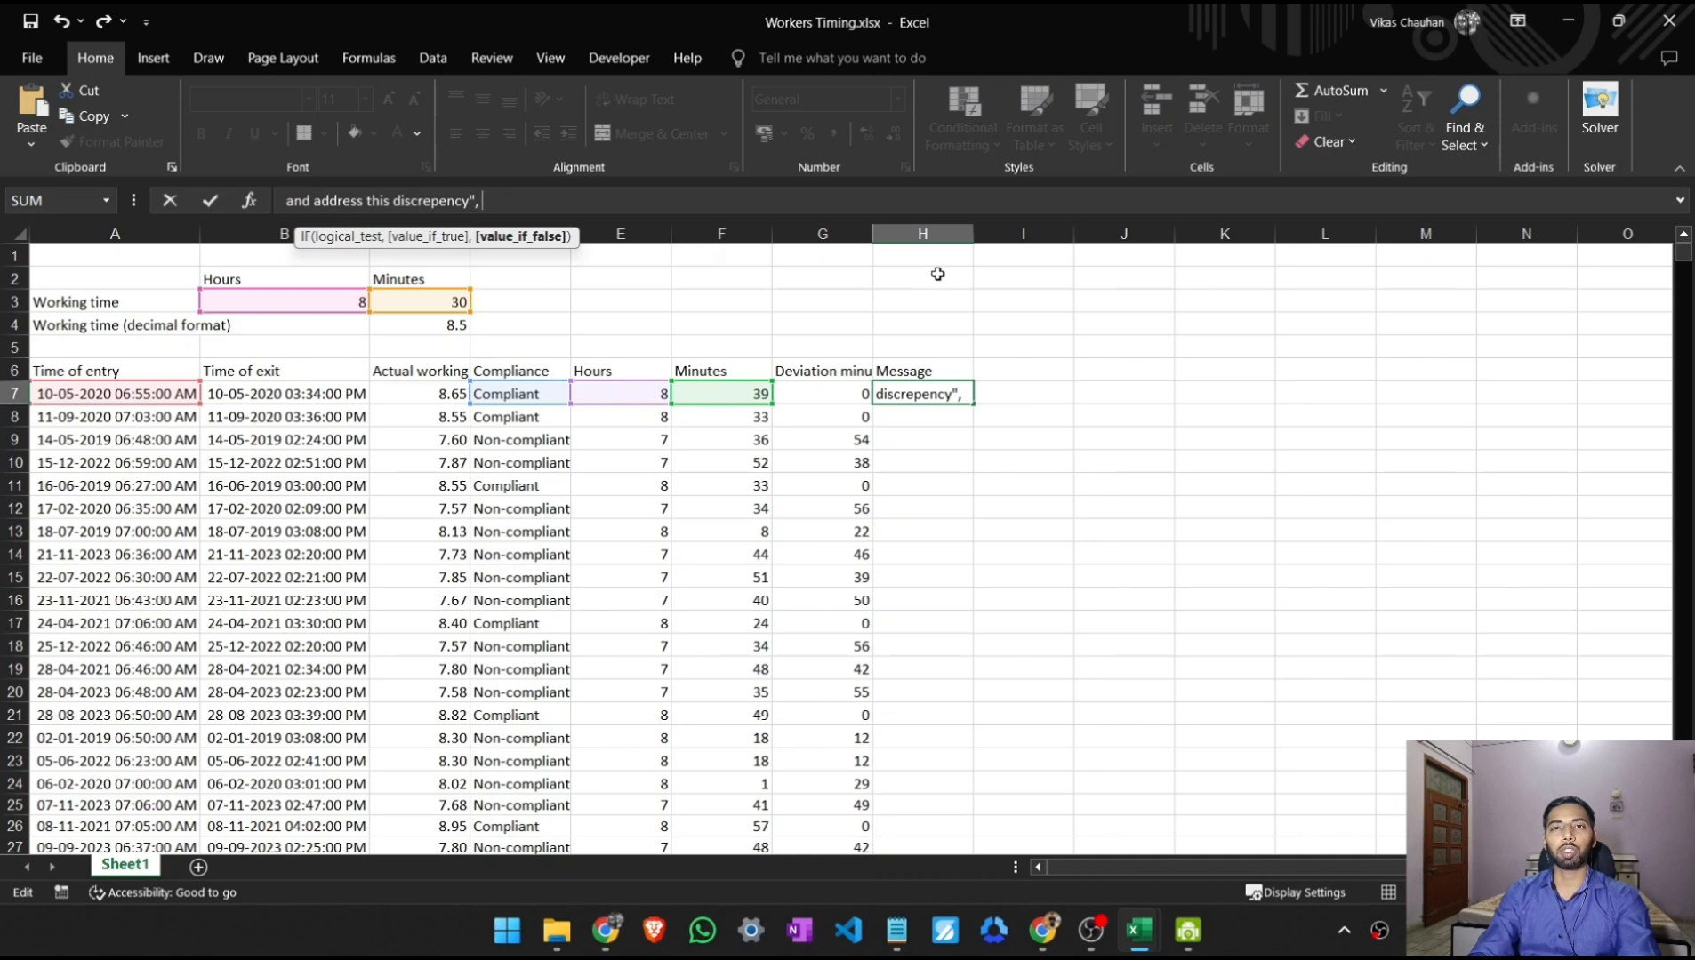
pyautogui.write(' "")')
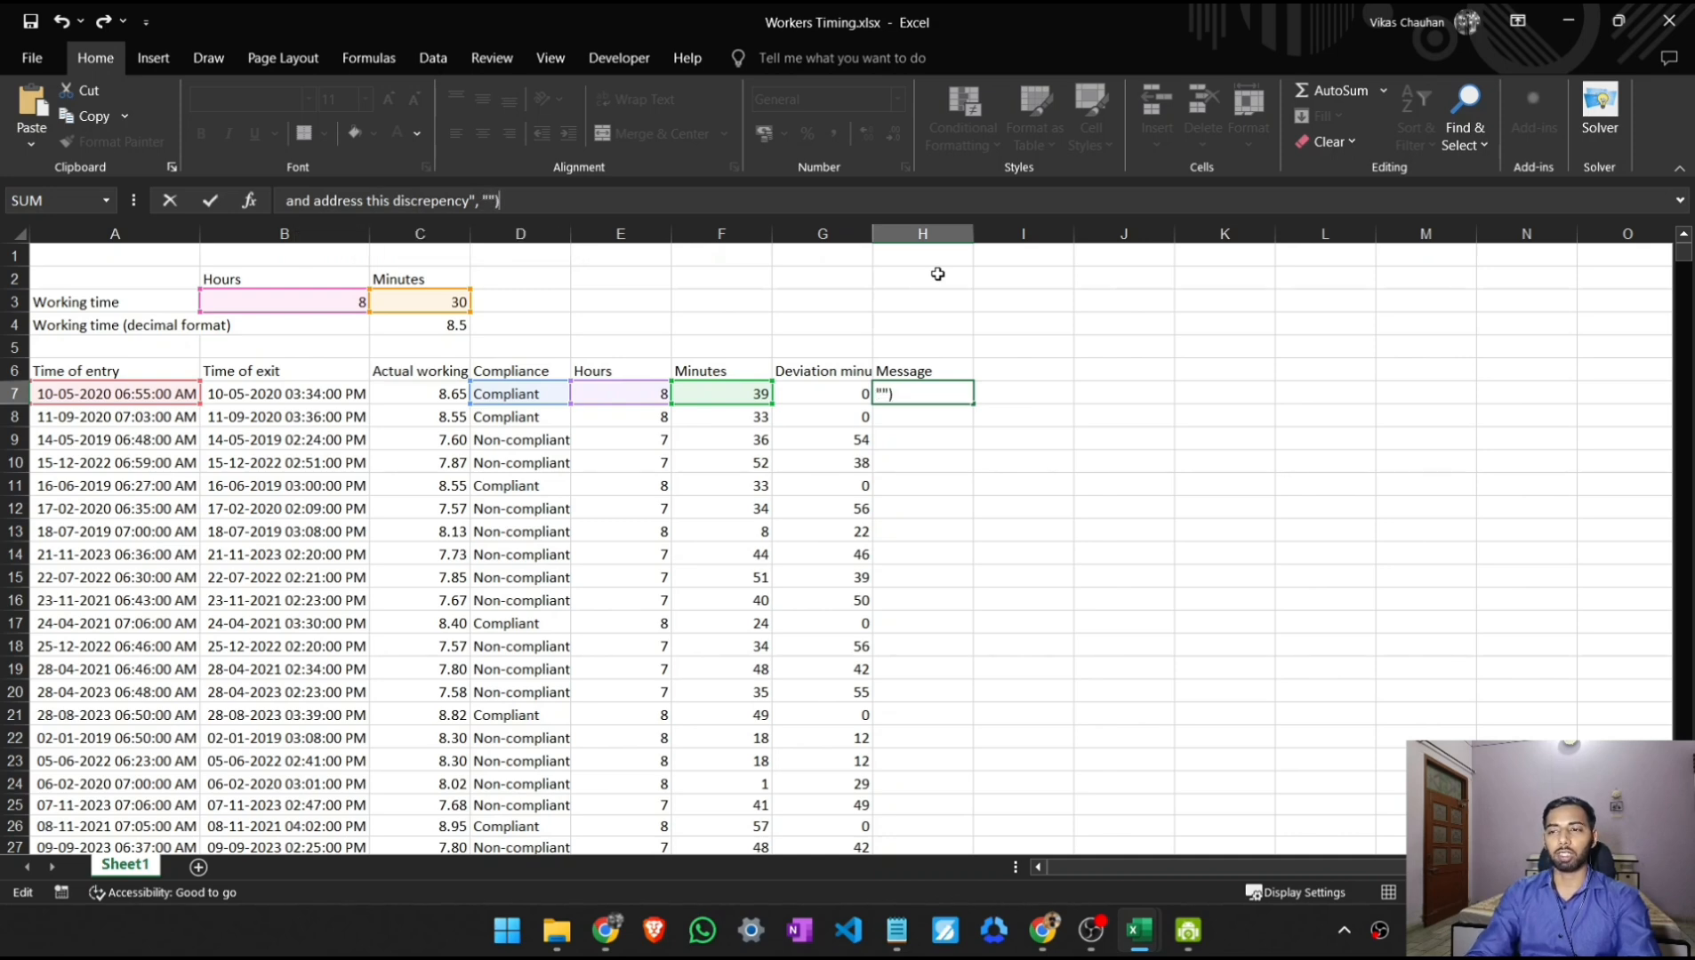
# - Set the IF function's value-if-false argument to an empty string "" and commit the completed formula in H7
pyautogui.press('Return')
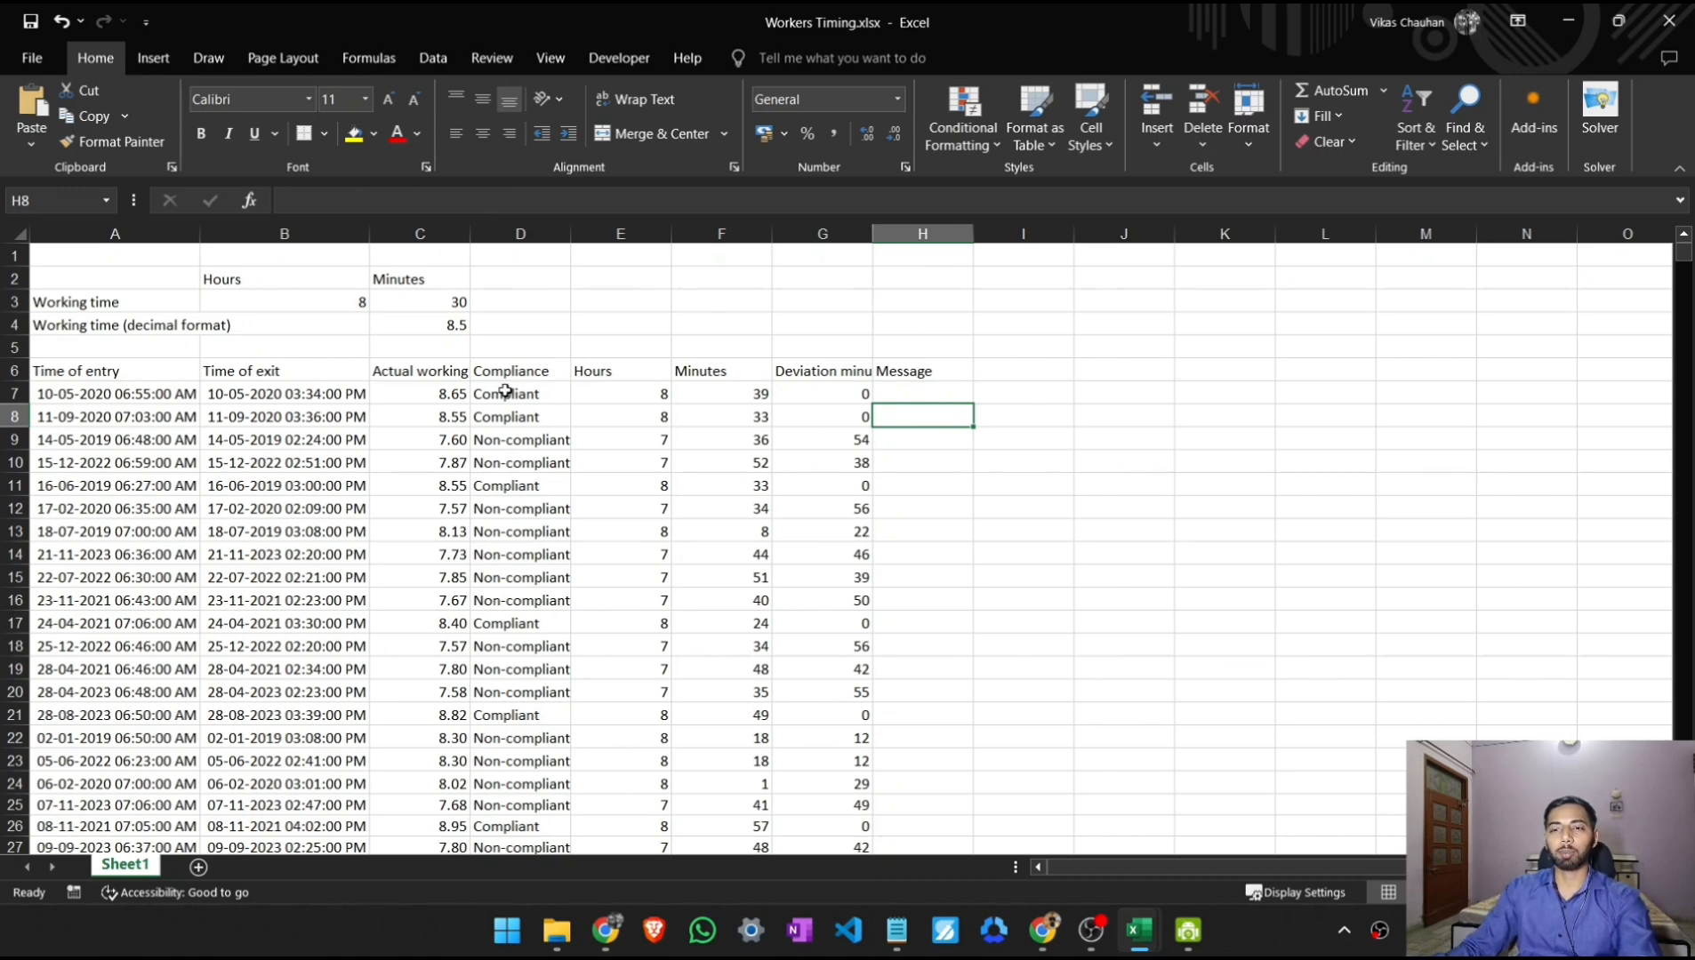
# - Fill the H7 message formula down to all entries and autofit the Message column's width
pyautogui.click(924, 393)
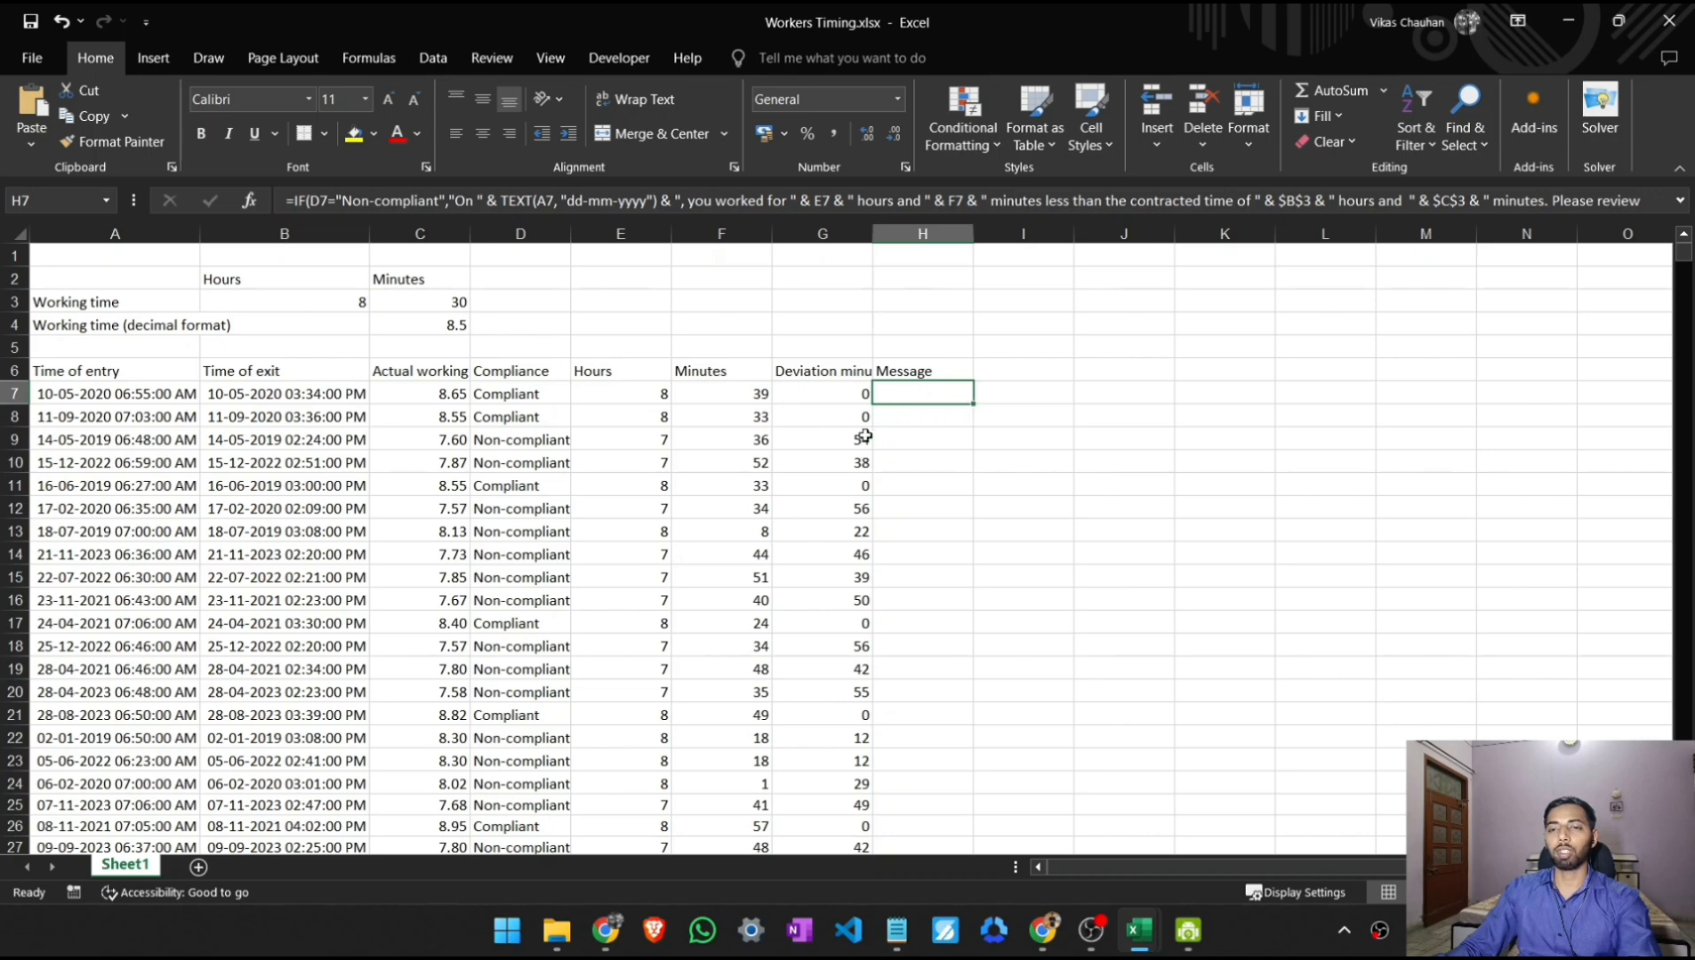
pyautogui.doubleClick(973, 406)
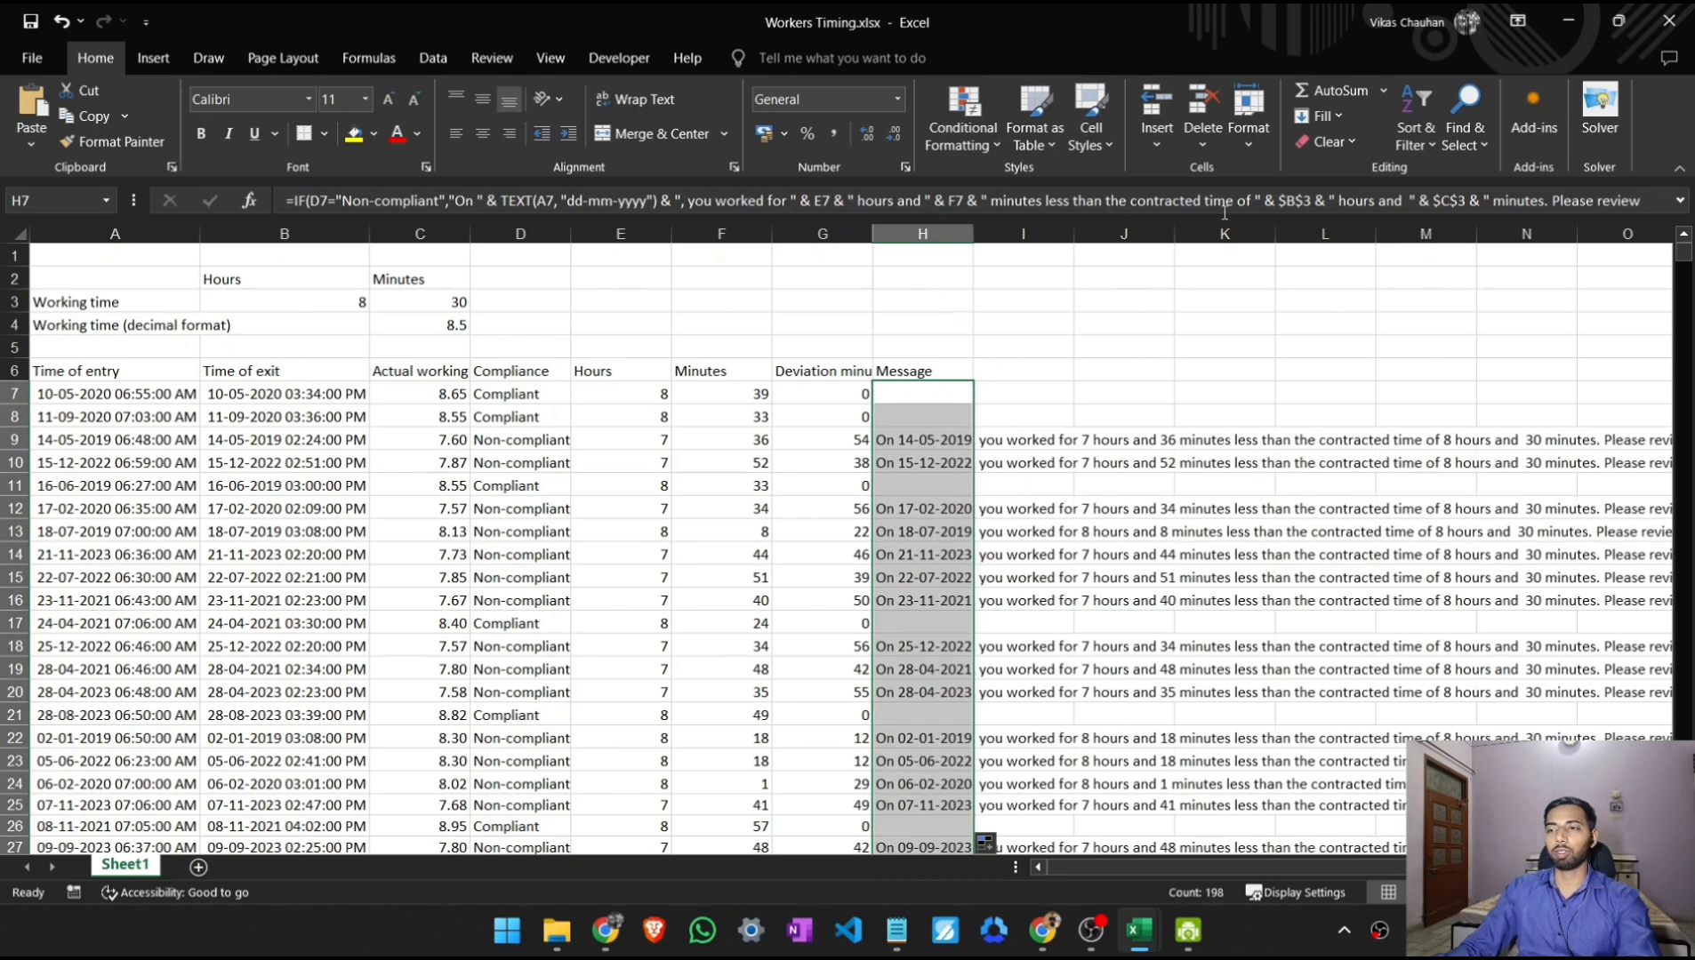
pyautogui.click(1249, 133)
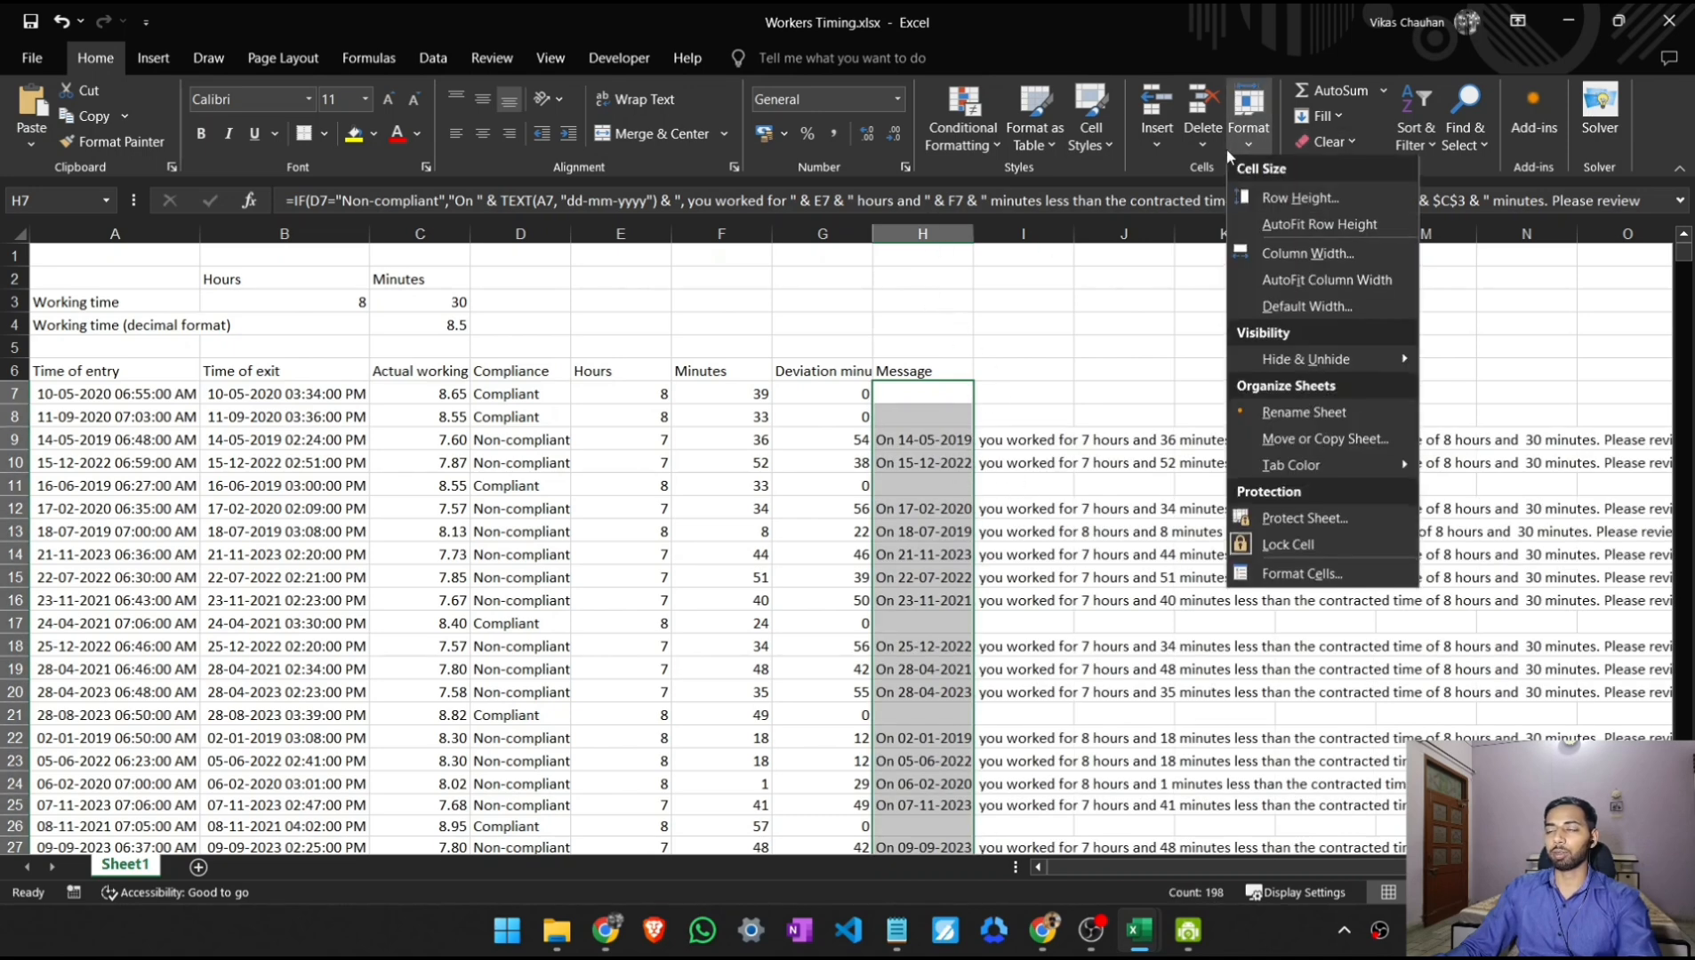
pyautogui.click(1267, 285)
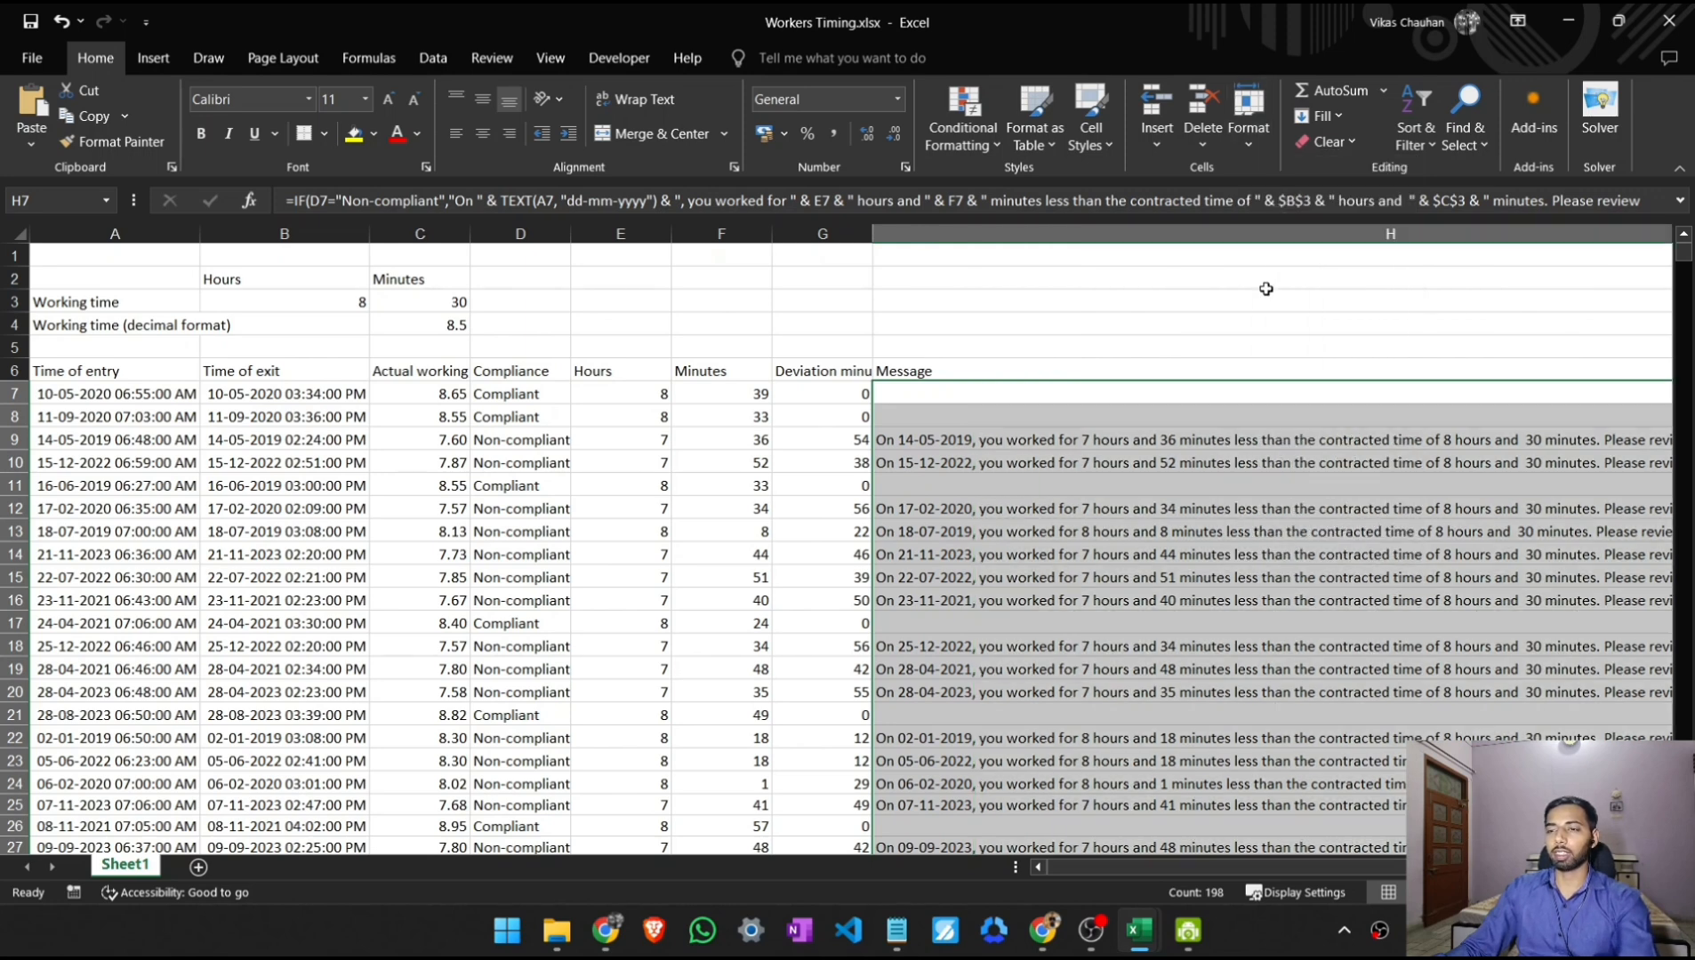
# - Review the generated text in the Message column, inspecting the entries in H12 and H9
pyautogui.moveTo(1182, 867); pyautogui.dragTo(1253, 863)
pyautogui.click(674, 513)
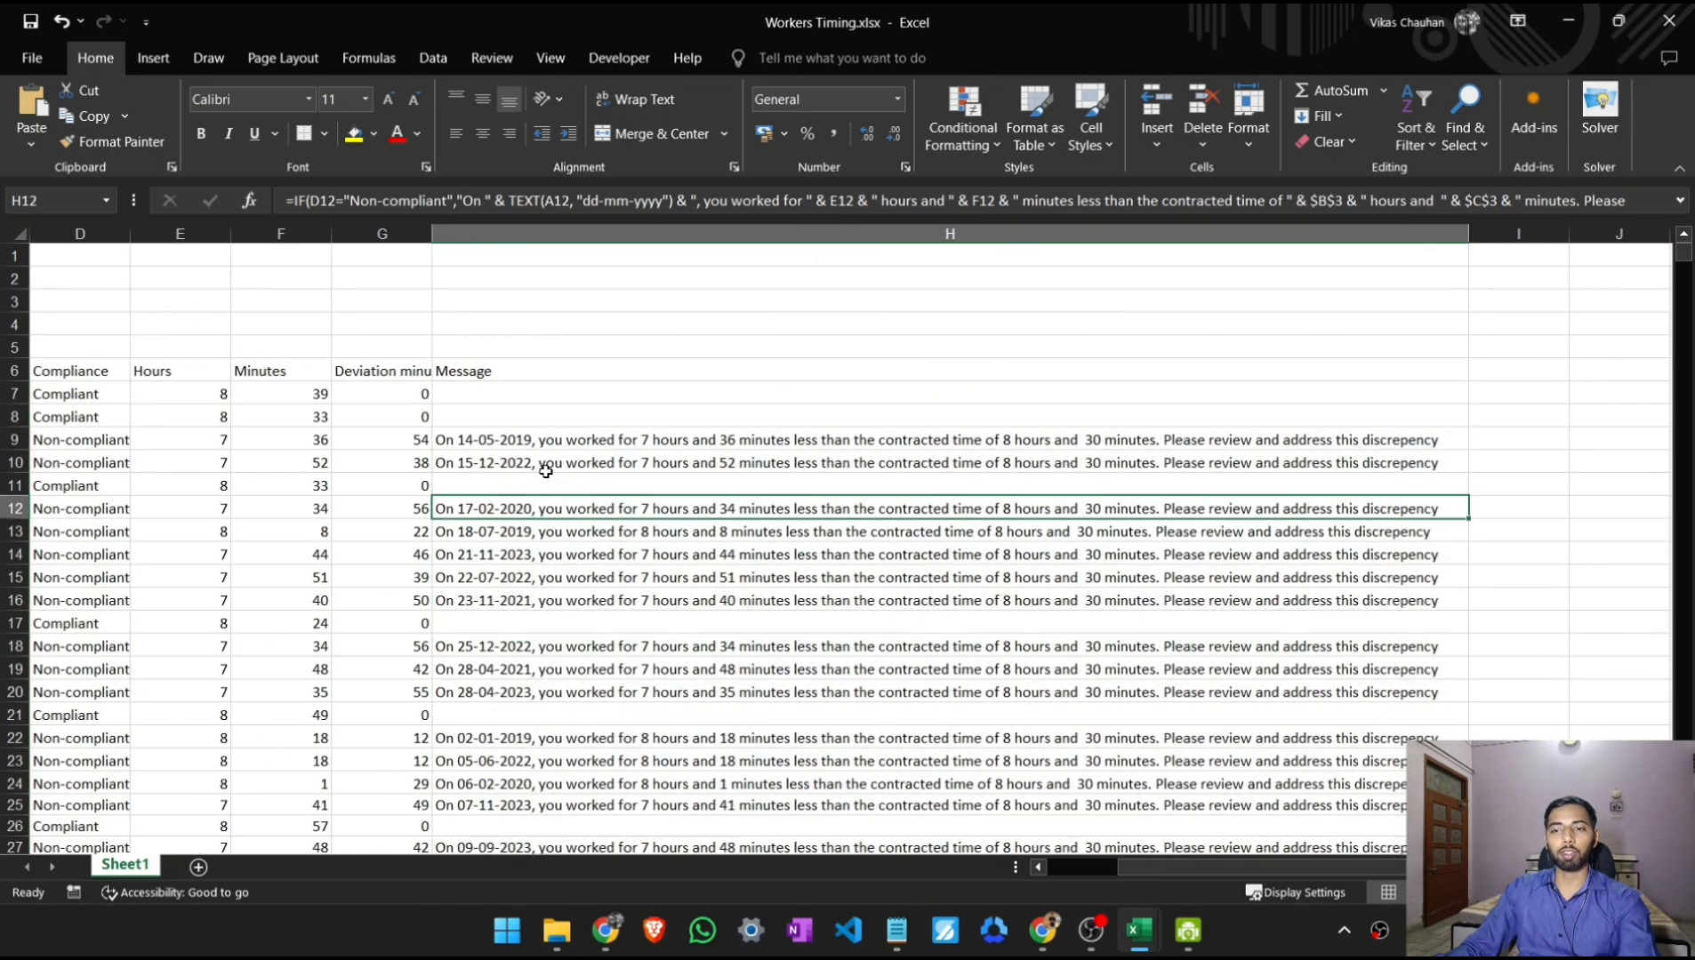
pyautogui.click(480, 445)
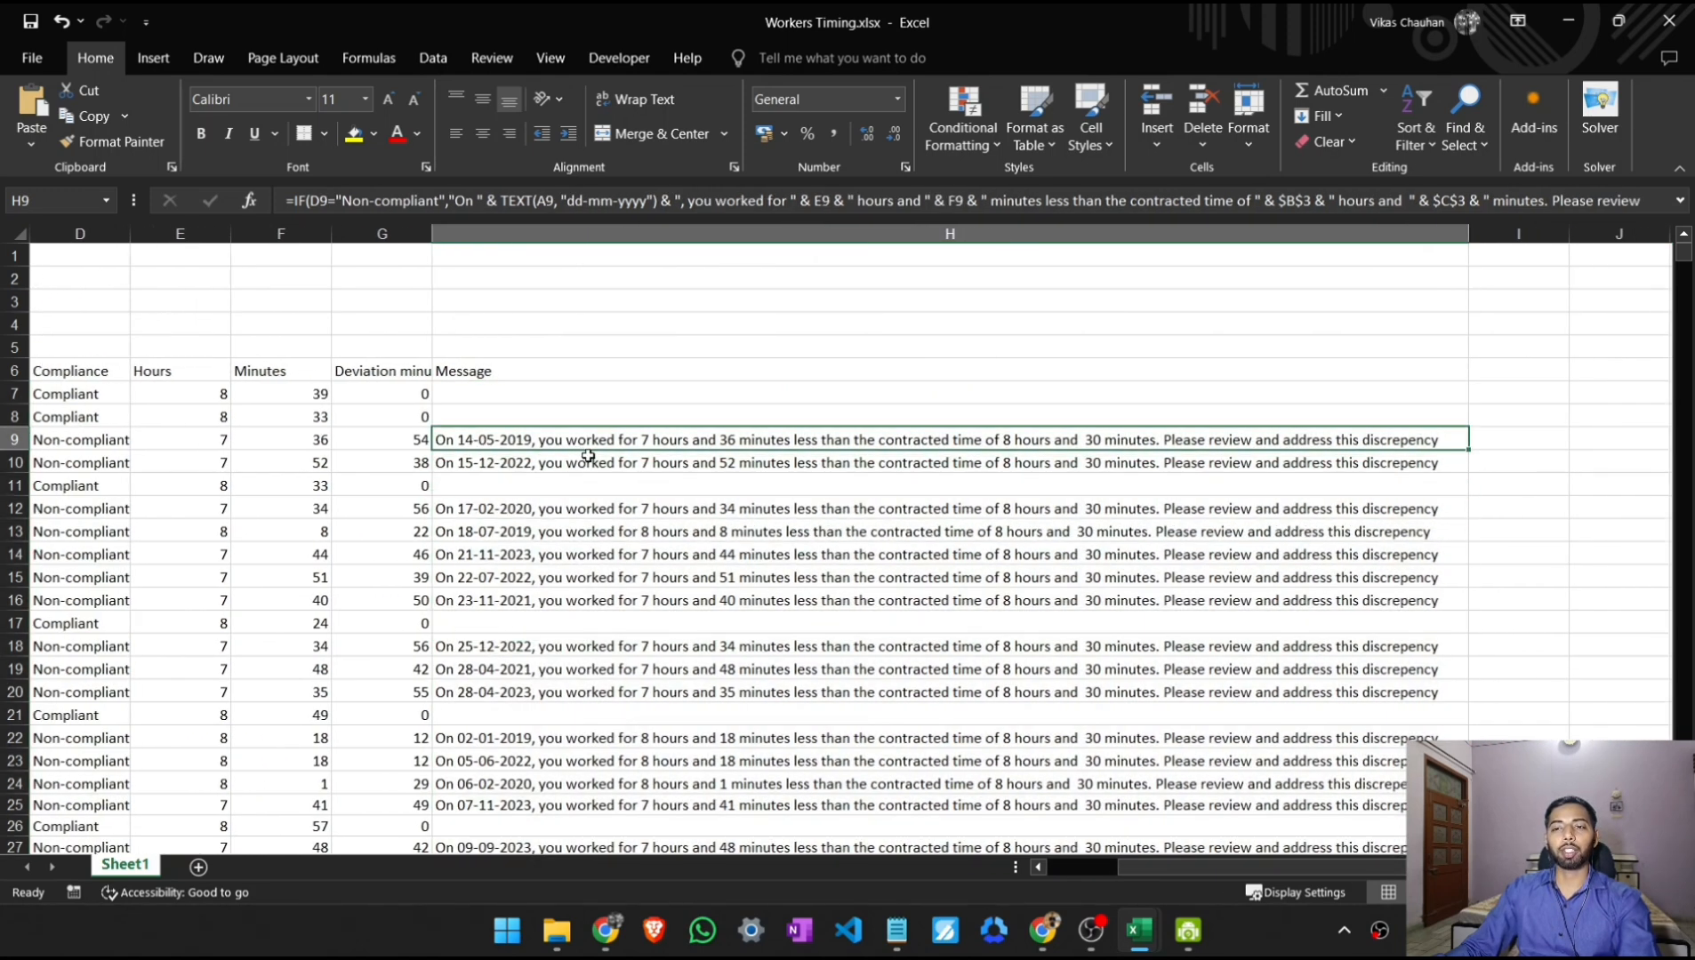